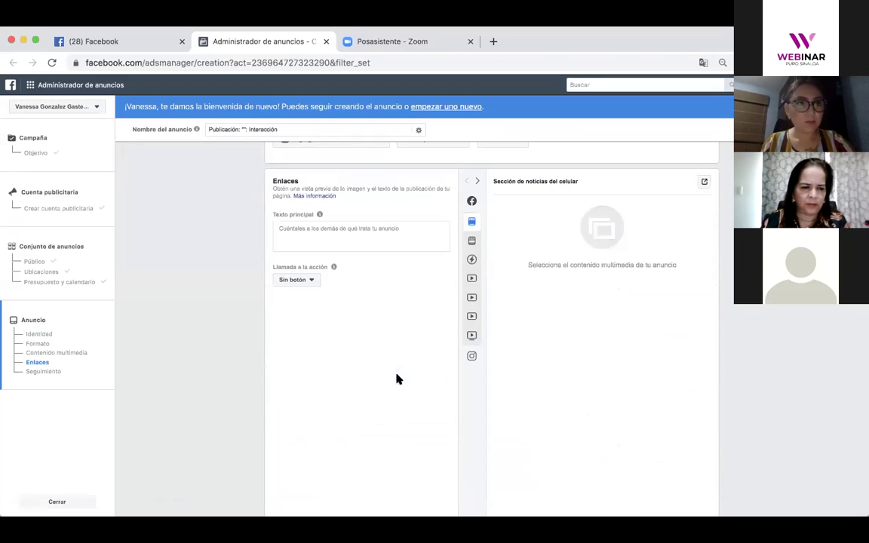
scroll(398, 379, down, 1)
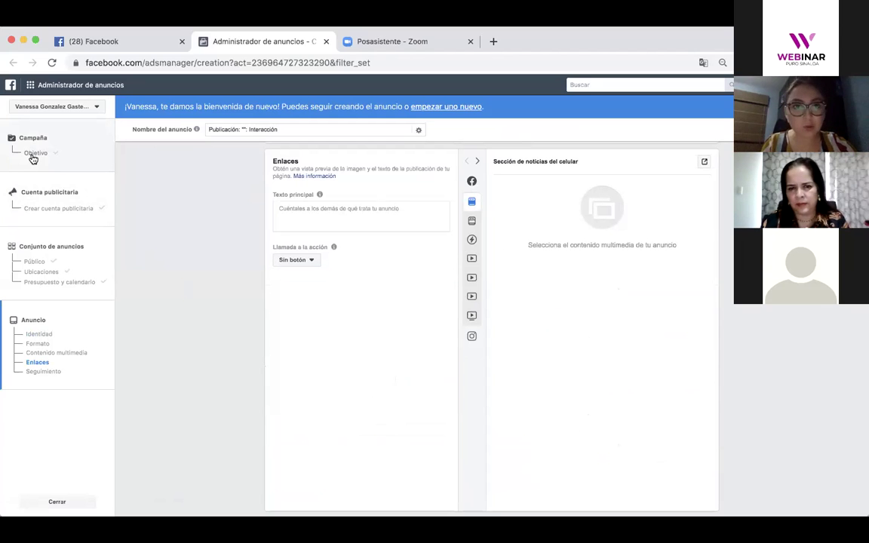
Go from the Enlaces section back to the Objetivo step of the campaign CAMPAÑA DIA DEL PADRE.
click(33, 154)
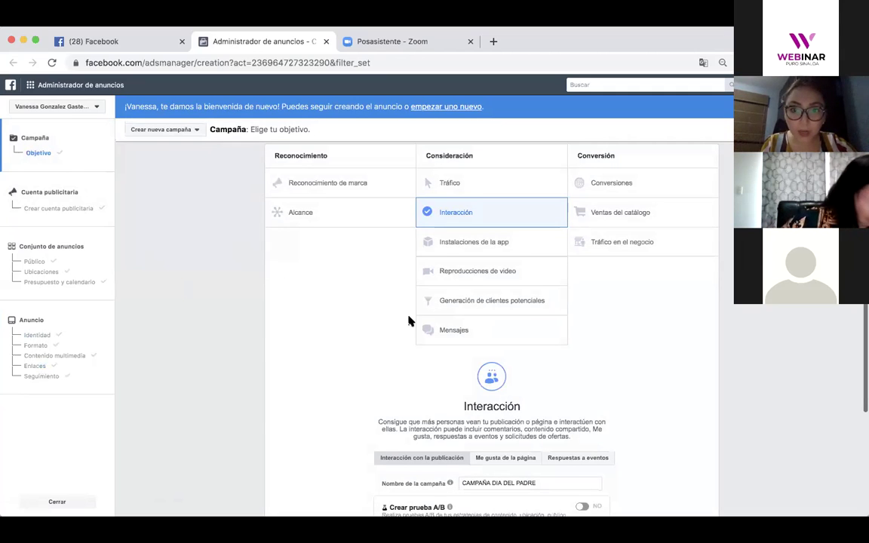
Turn on campaign budget optimization and bring up the Presupuesto diario choice, currently $550,00.
scroll(408, 321, down, 4)
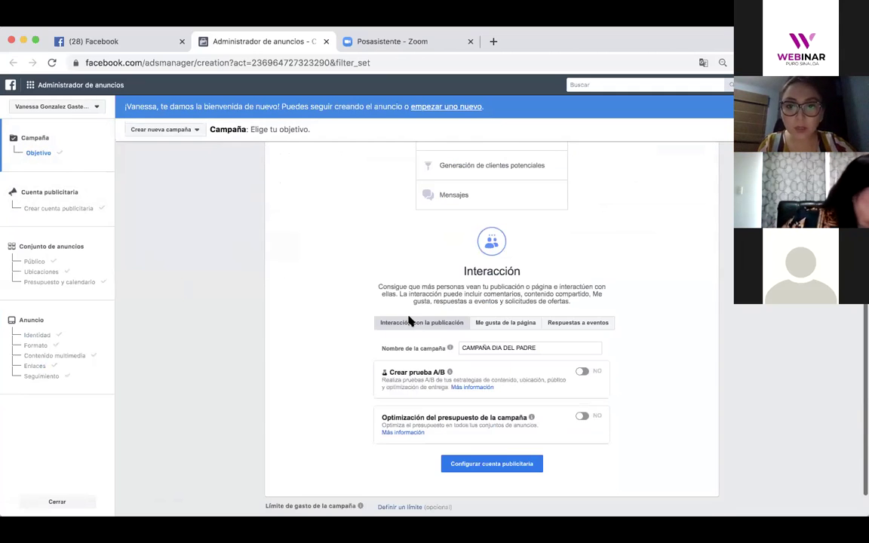
scroll(562, 397, down, 1)
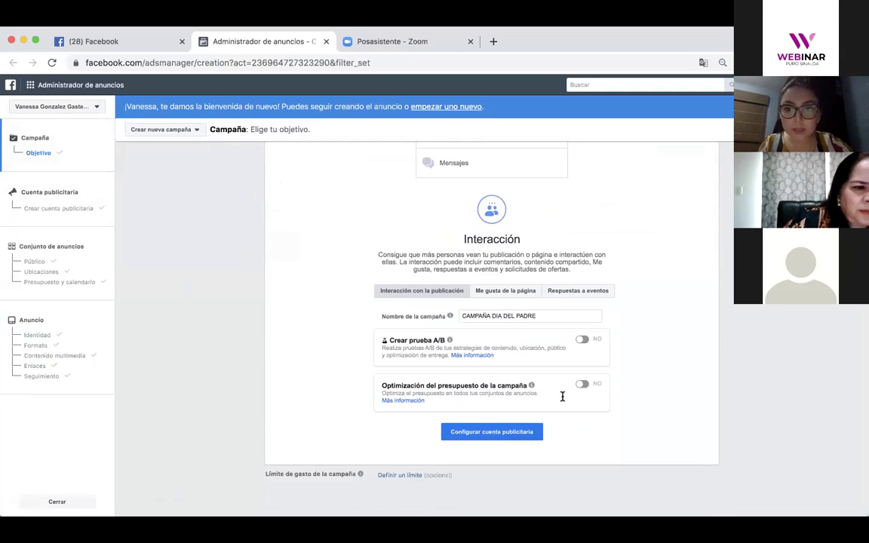
click(582, 384)
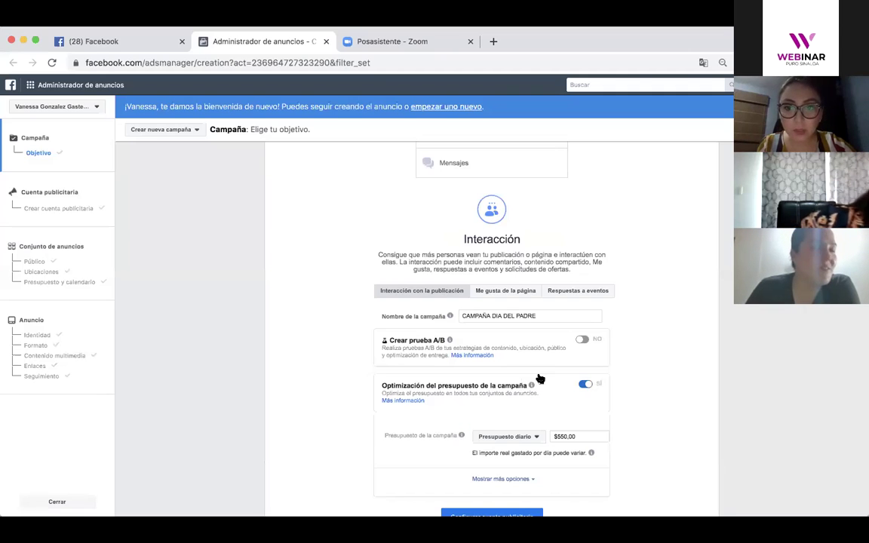
scroll(529, 373, down, 2)
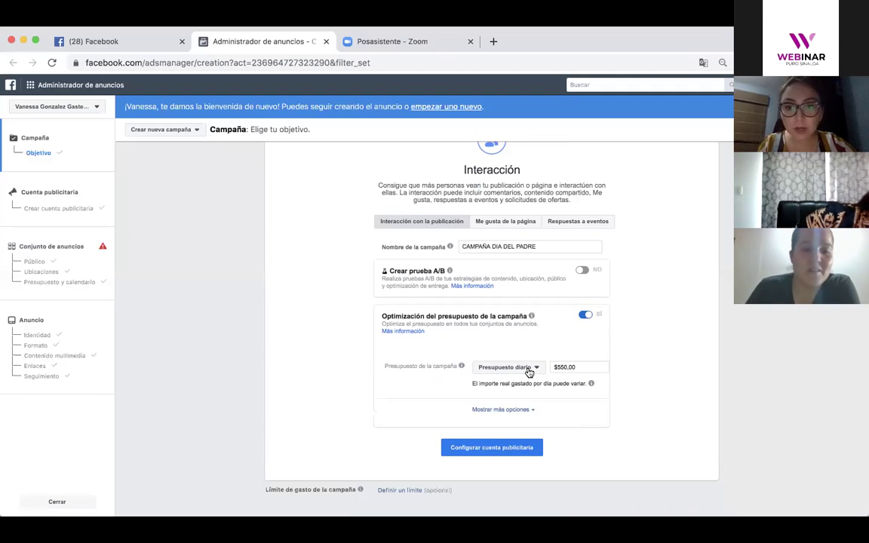
click(531, 370)
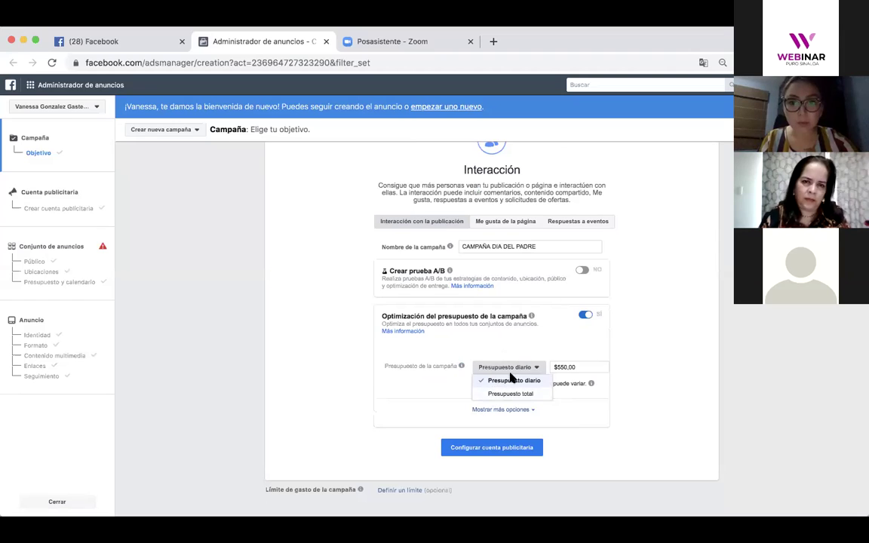
Keep Presupuesto diario, lower the amount to $50,00, and continue to ad account setup.
click(507, 380)
click(570, 368)
text(50)
key(Tab)
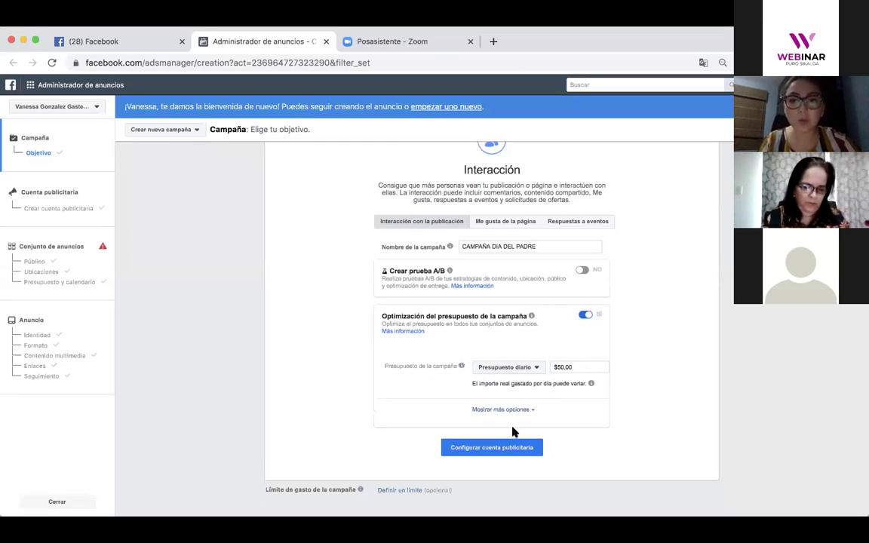
click(516, 446)
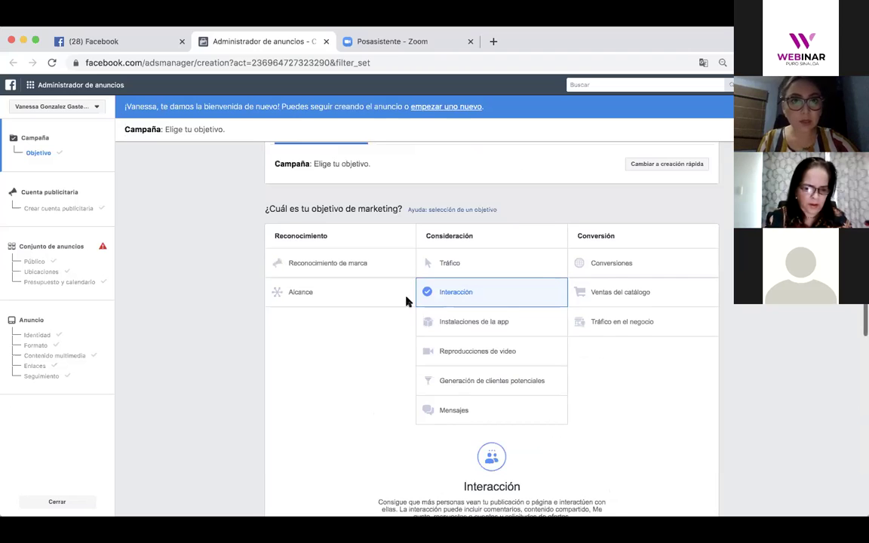
Accept México, Peso mexicano and America/Tijuana account settings and move on to the DIA DEL PADRE ad set.
scroll(385, 302, down, 1)
scroll(368, 305, down, 5)
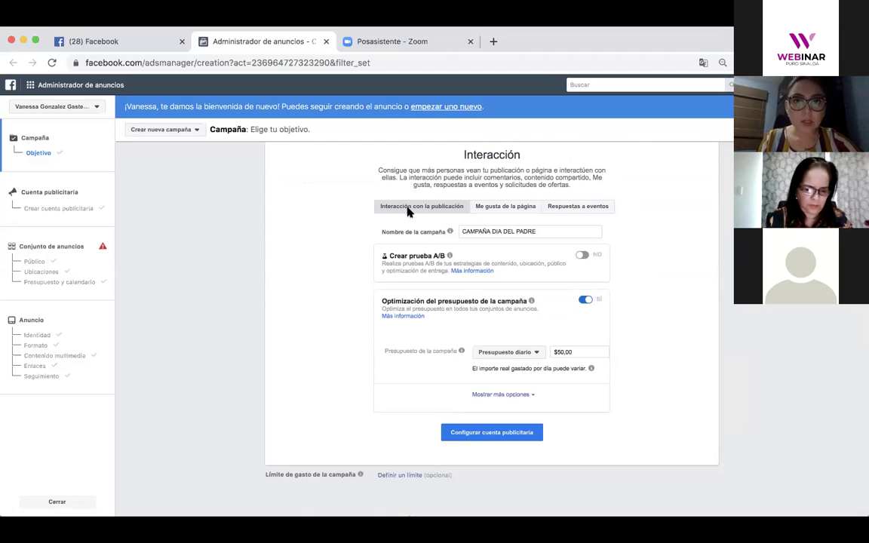
click(471, 433)
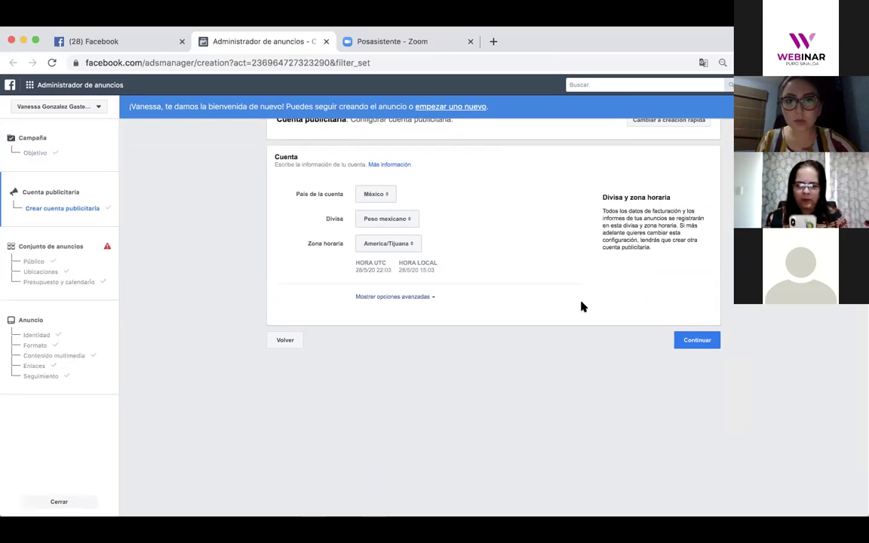
click(678, 341)
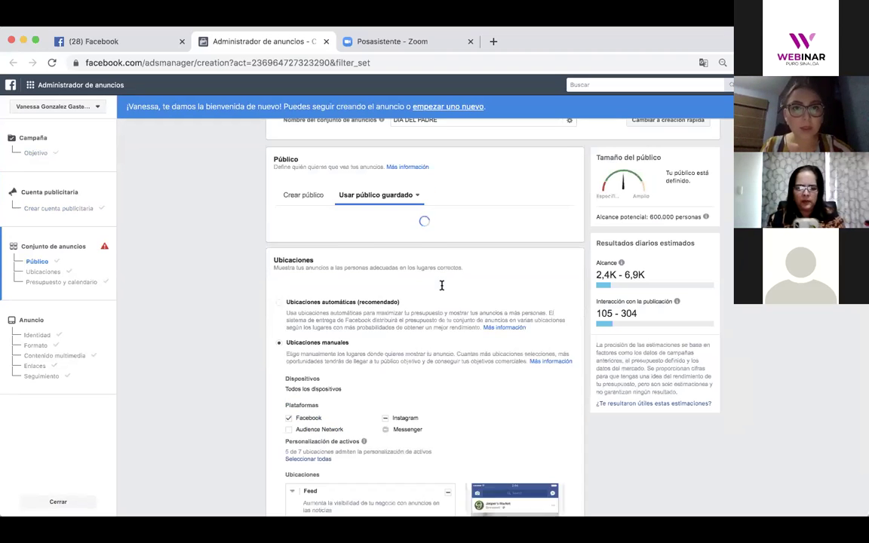
scroll(442, 290, down, 2)
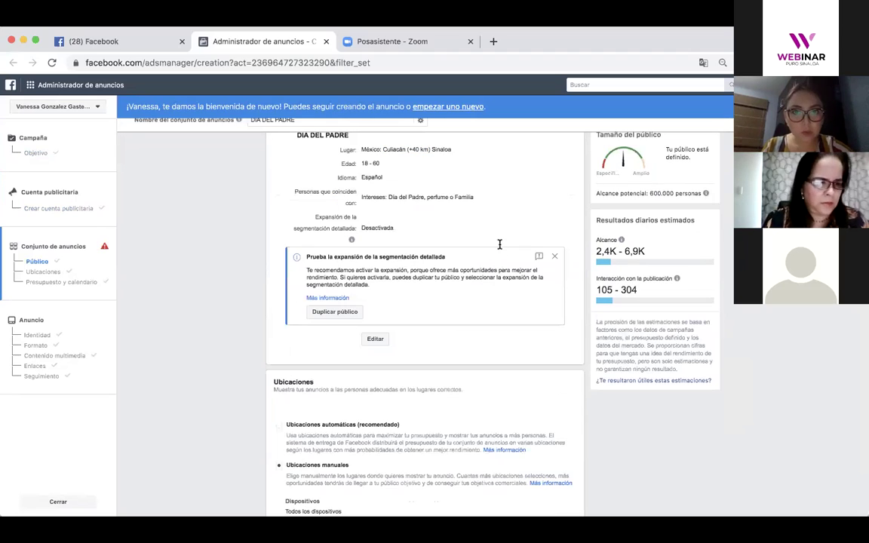
scroll(332, 226, up, 2)
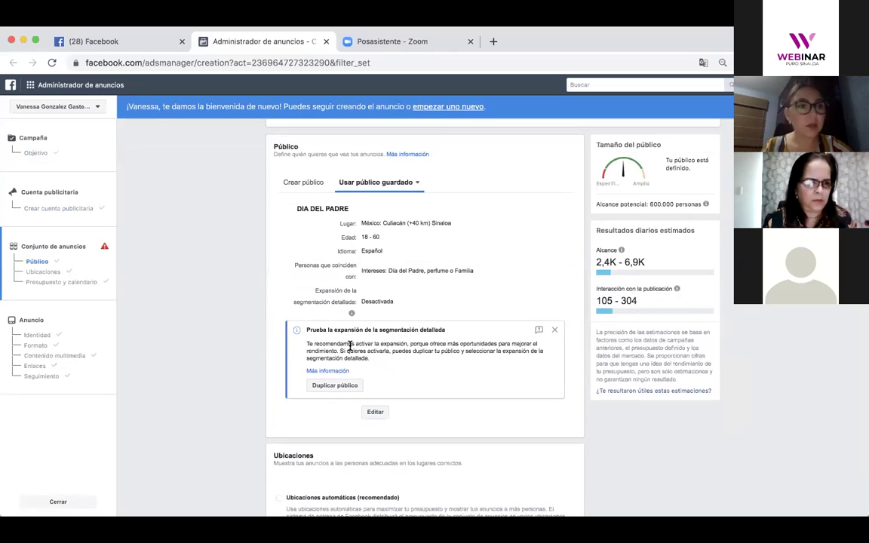
scroll(350, 346, down, 1)
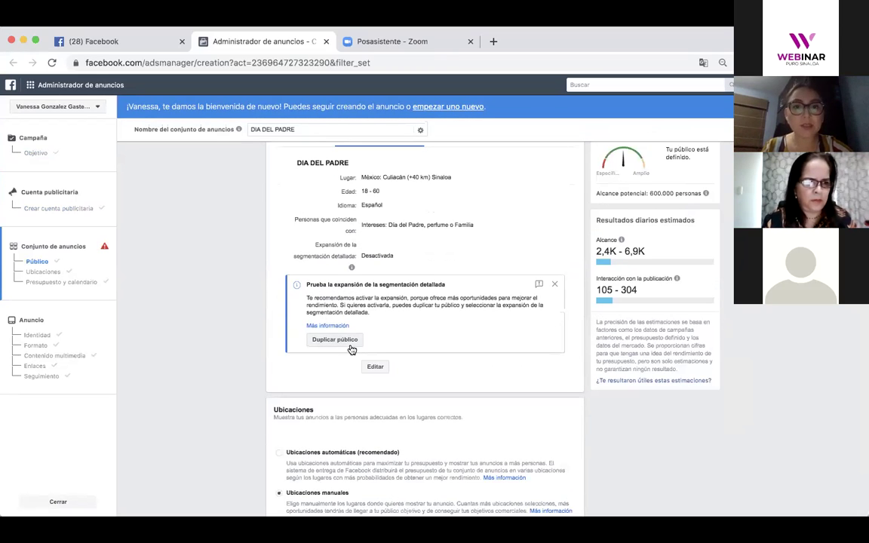
scroll(352, 349, down, 4)
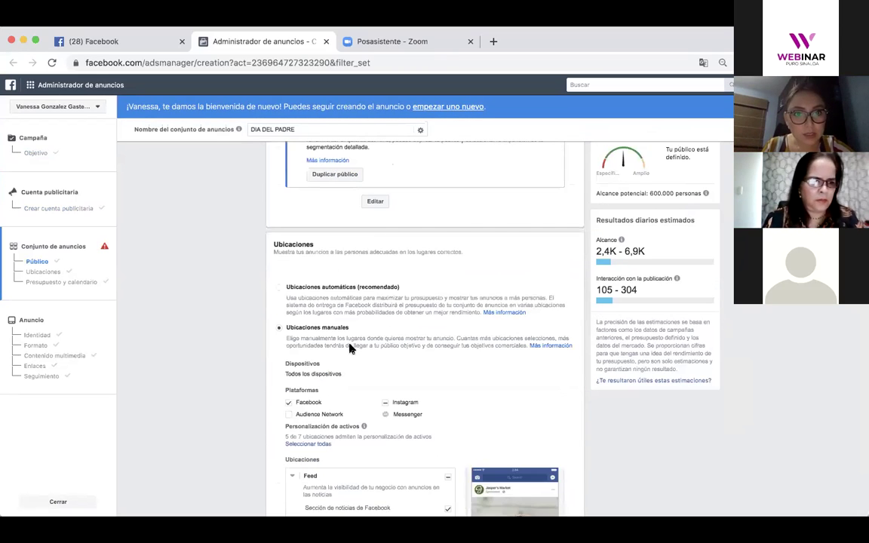
scroll(349, 347, down, 3)
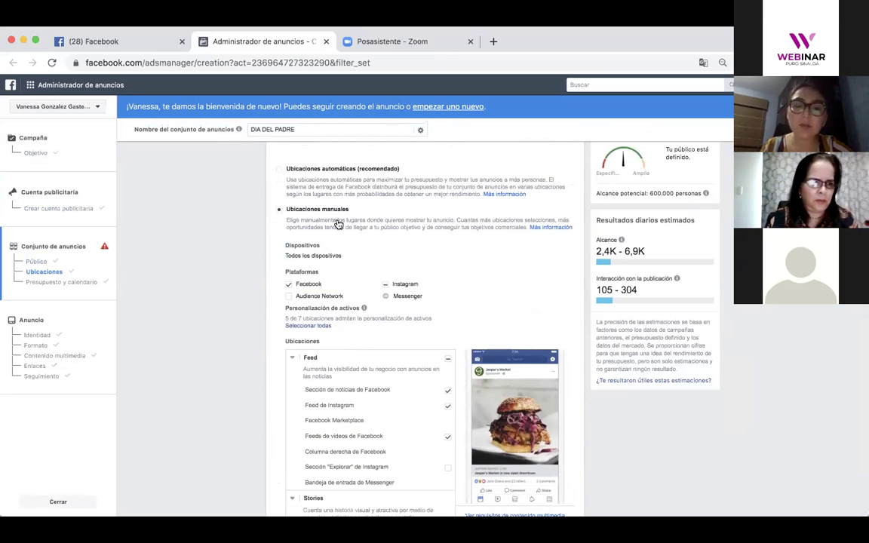
scroll(347, 224, down, 2)
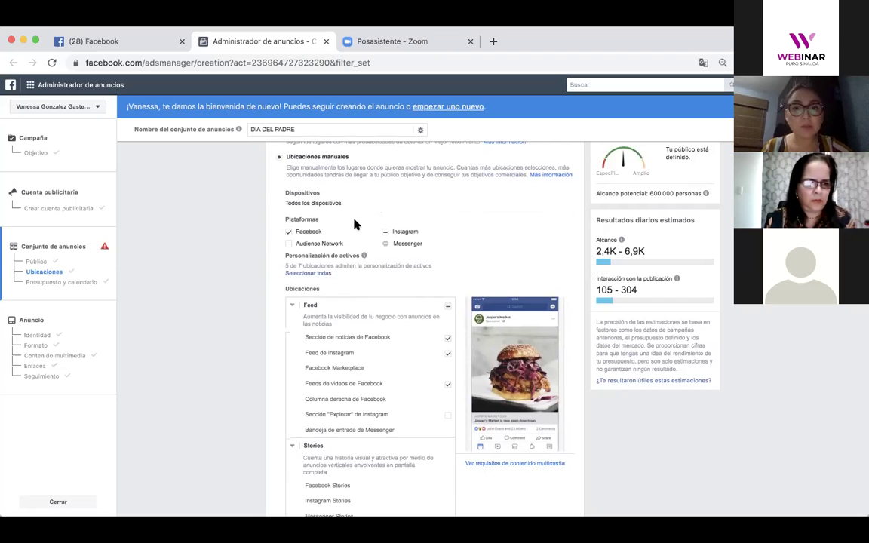
scroll(356, 224, down, 2)
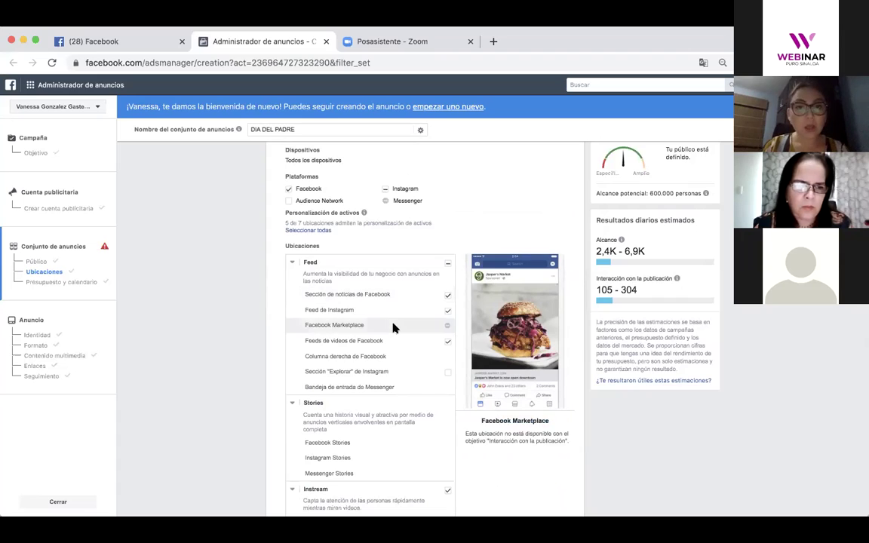
scroll(393, 326, down, 1)
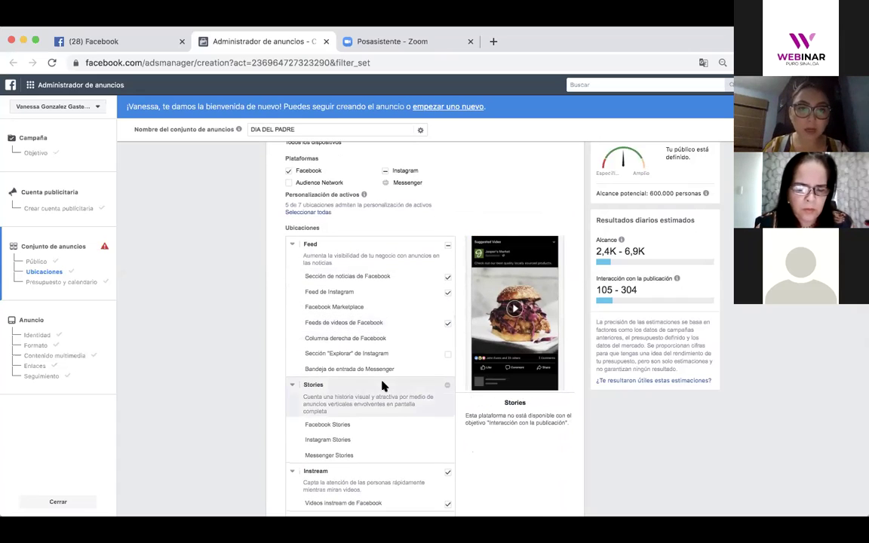
scroll(384, 387, down, 1)
scroll(382, 385, down, 5)
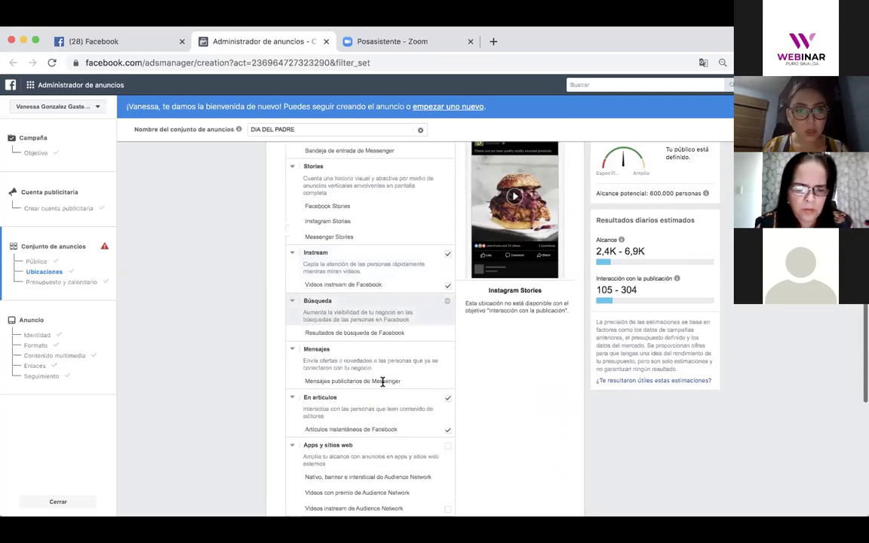
scroll(382, 382, down, 3)
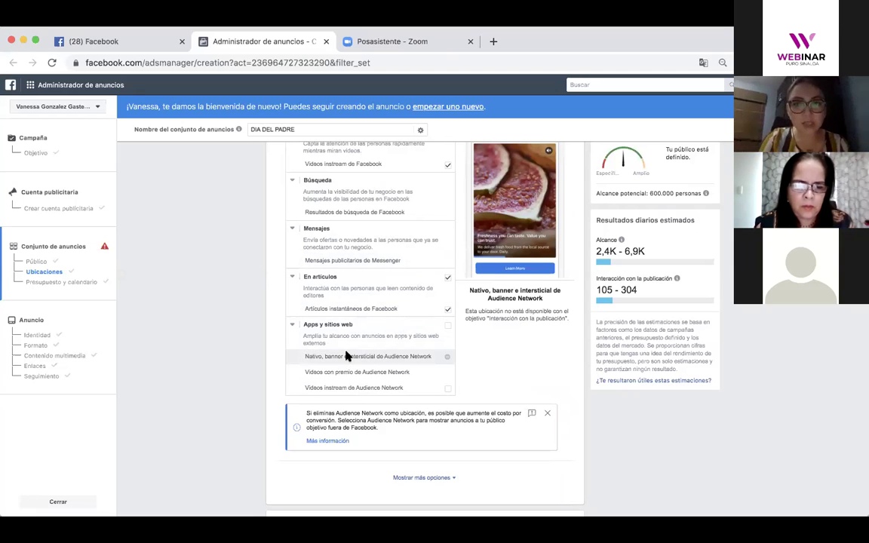
scroll(347, 352, up, 8)
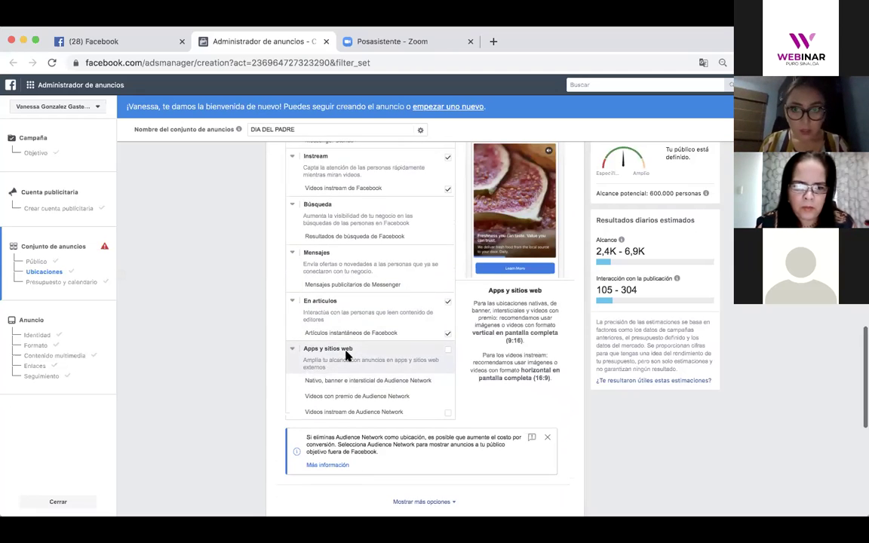
scroll(346, 356, up, 5)
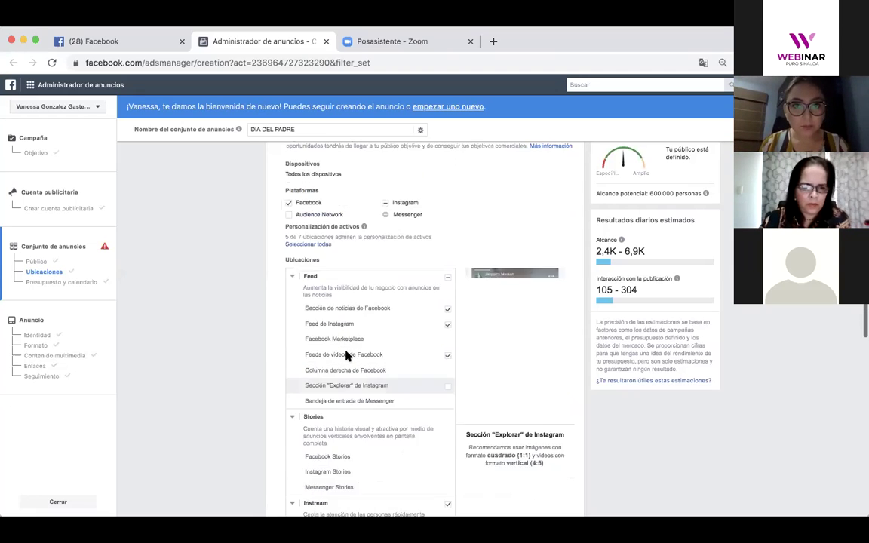
scroll(346, 357, up, 1)
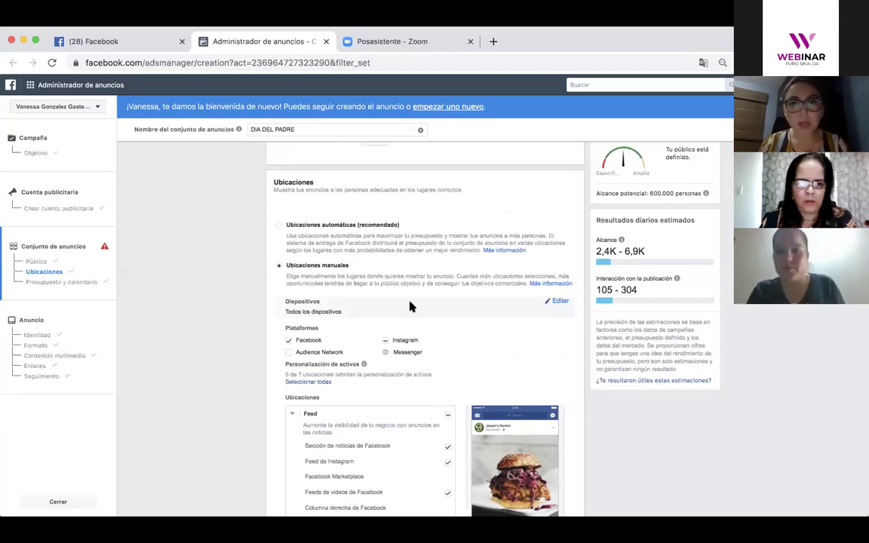
Edit Dispositivos targeting, keeping both Celular and Computadora checked.
click(554, 302)
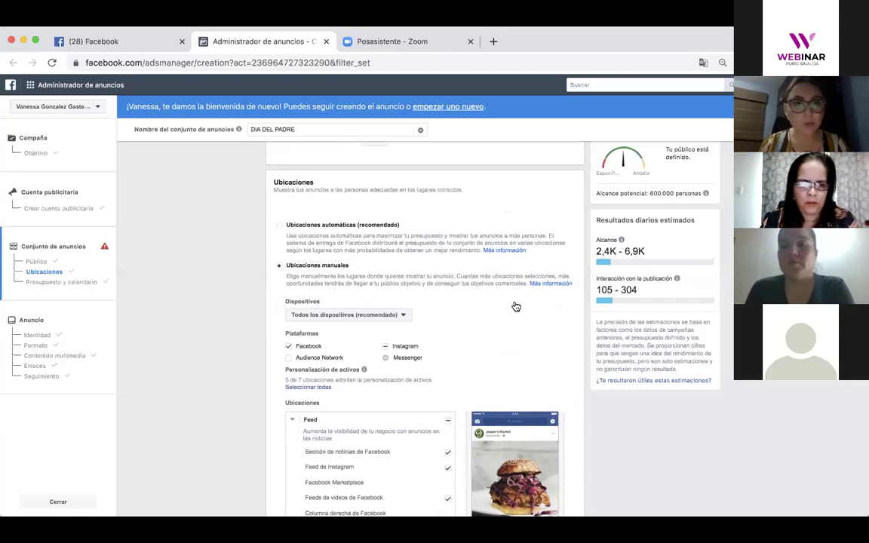
click(323, 316)
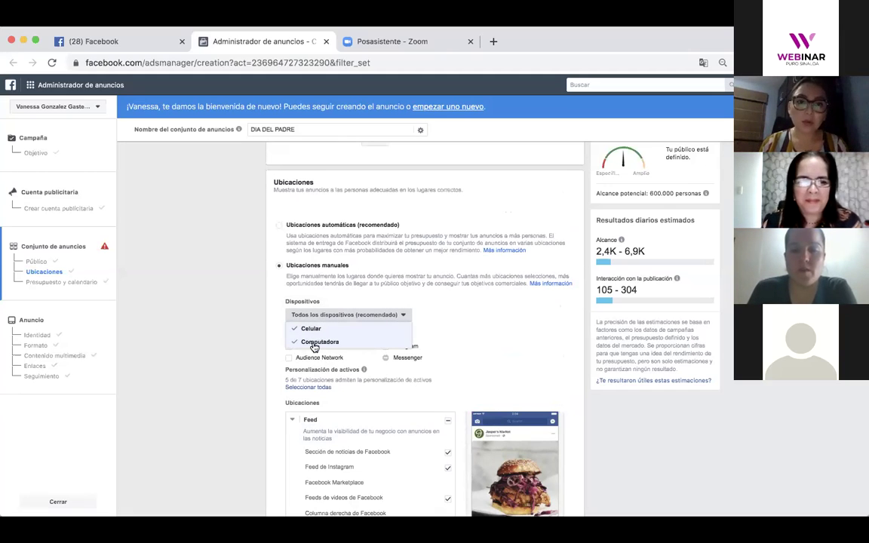
click(442, 300)
scroll(443, 300, down, 1)
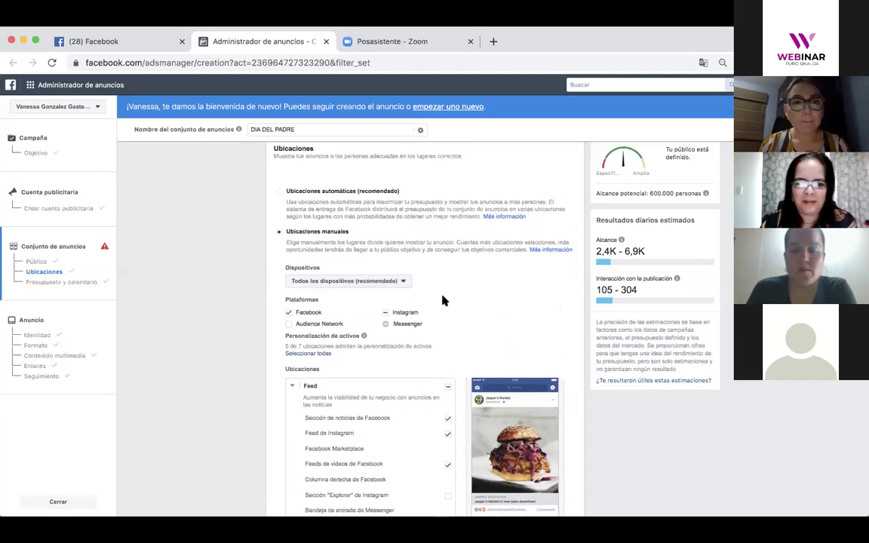
scroll(442, 300, down, 4)
scroll(445, 300, down, 2)
scroll(444, 300, up, 1)
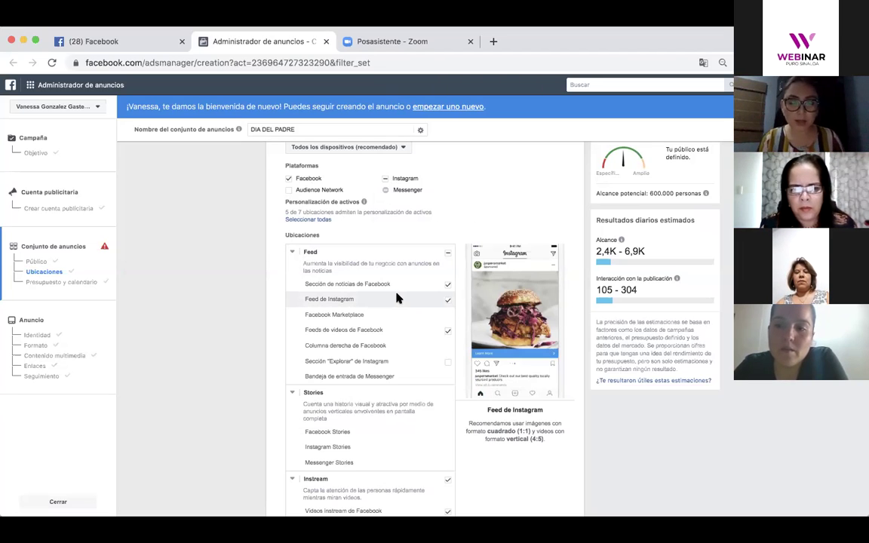
scroll(234, 322, down, 3)
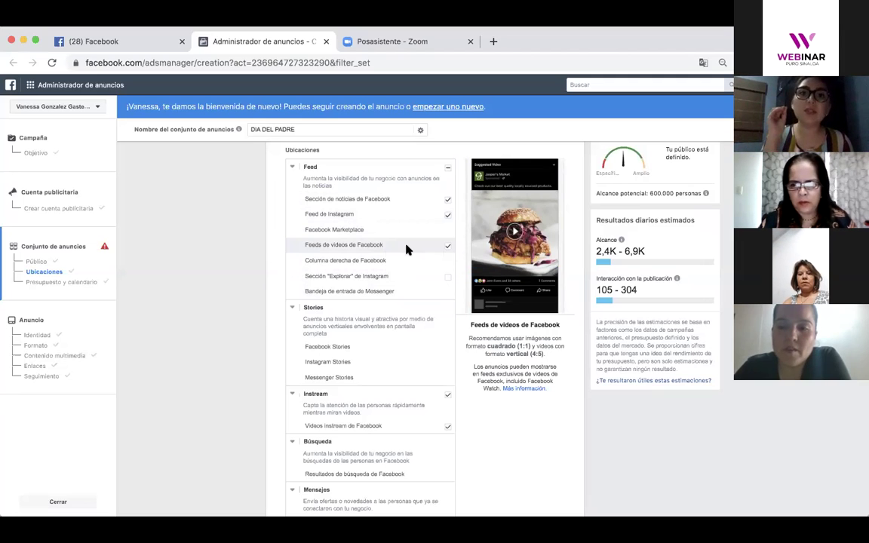
scroll(400, 247, down, 1)
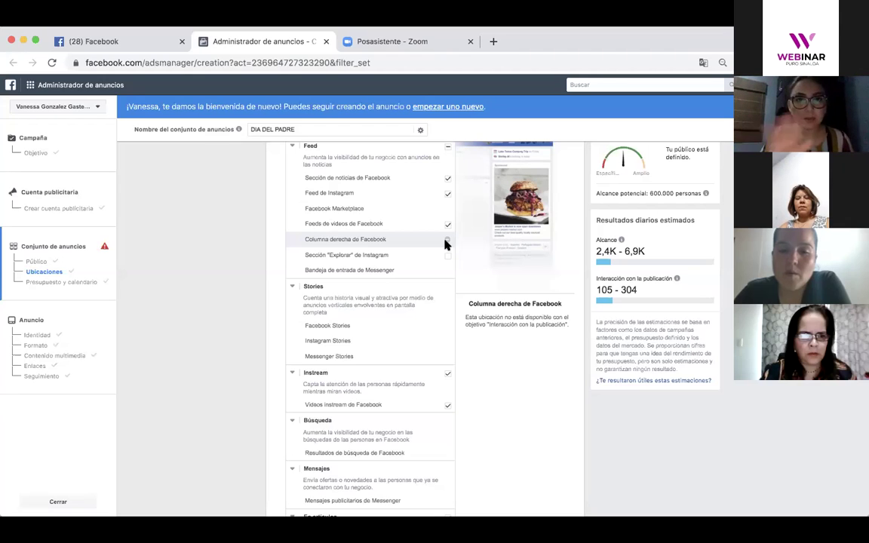
scroll(445, 243, down, 1)
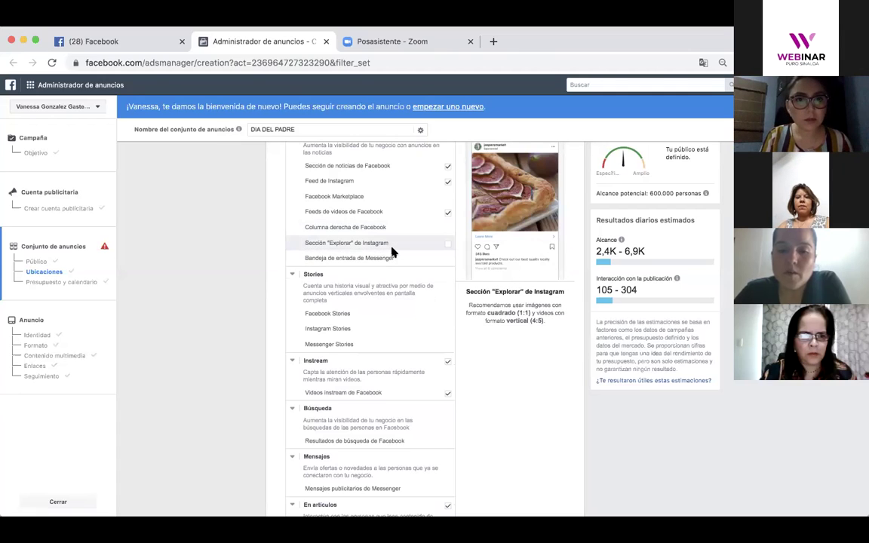
scroll(340, 253, down, 1)
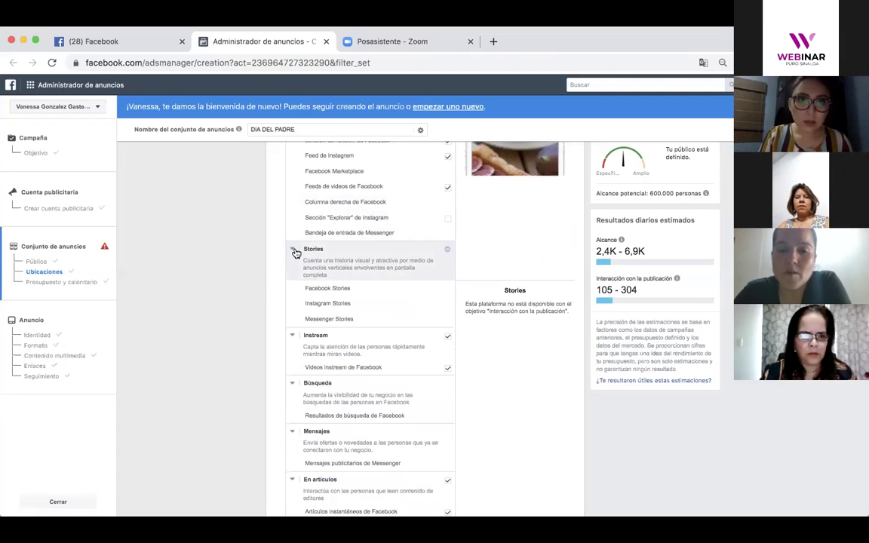
click(294, 250)
click(294, 249)
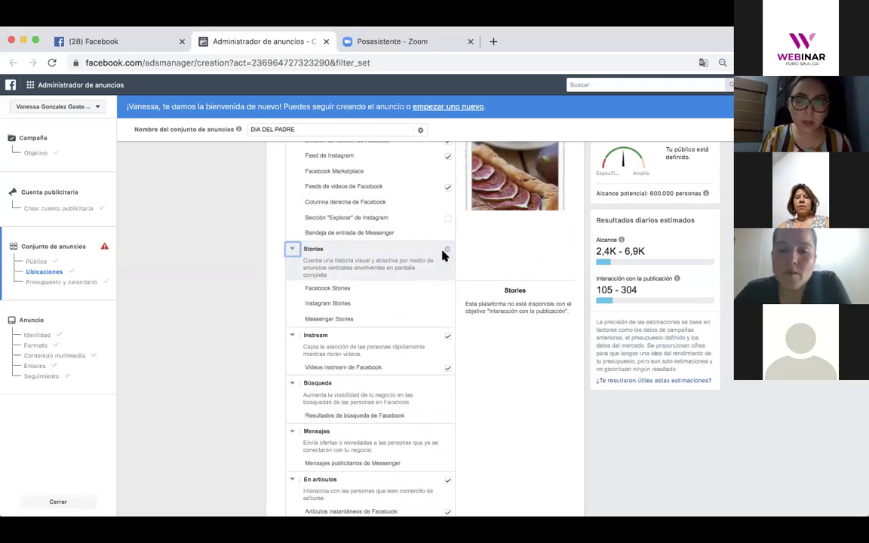
scroll(443, 257, up, 3)
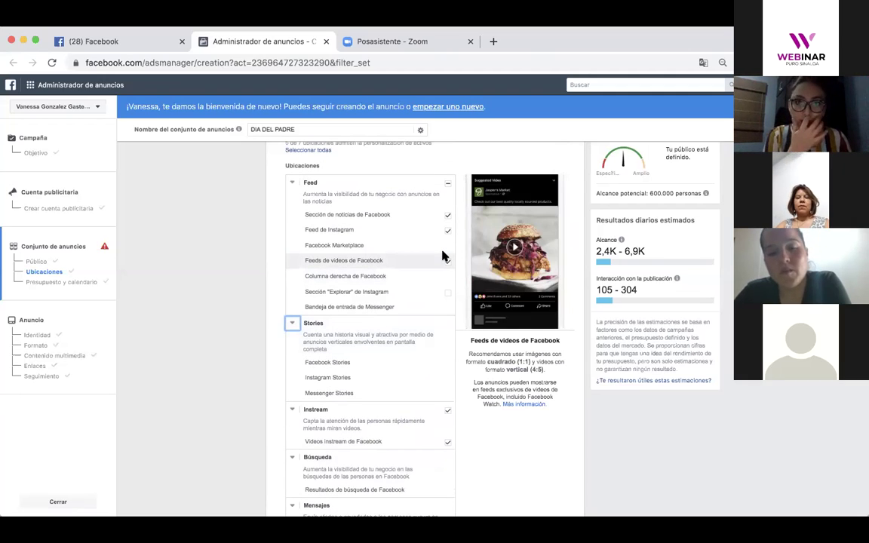
scroll(443, 256, down, 3)
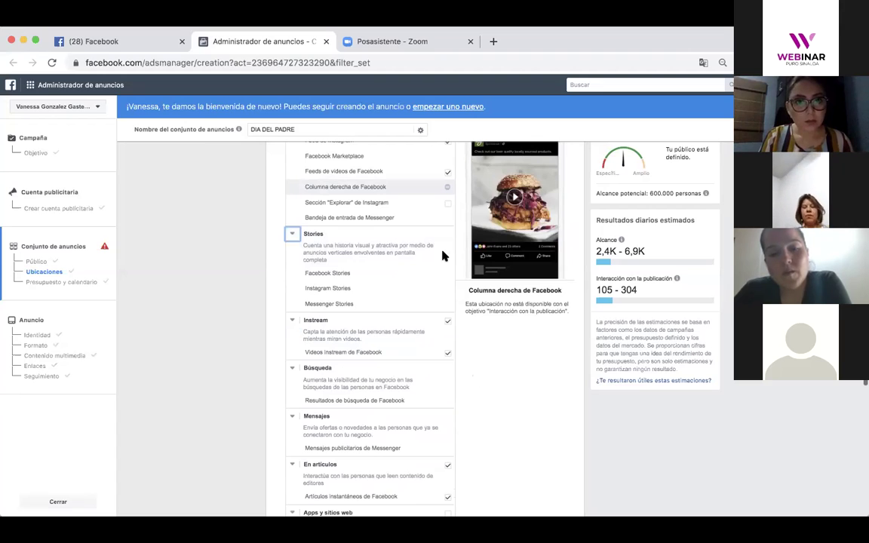
scroll(443, 257, down, 4)
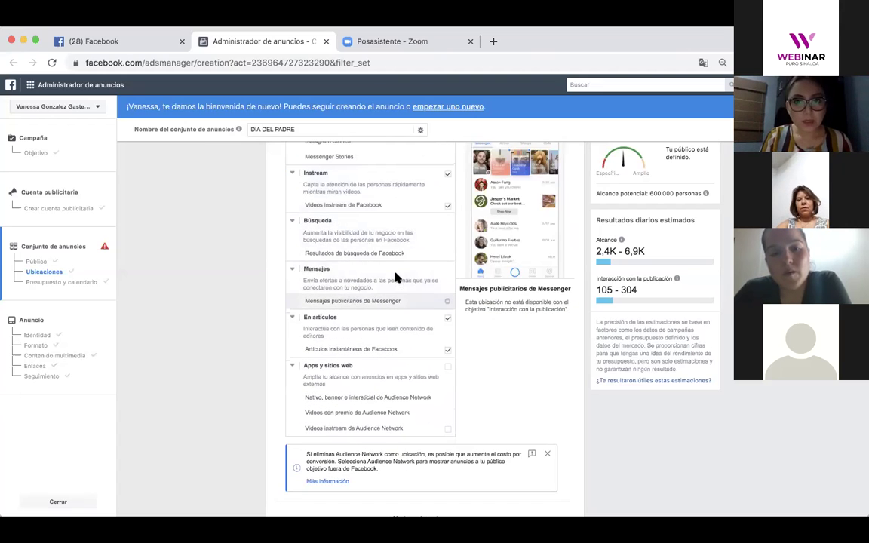
scroll(397, 278, down, 1)
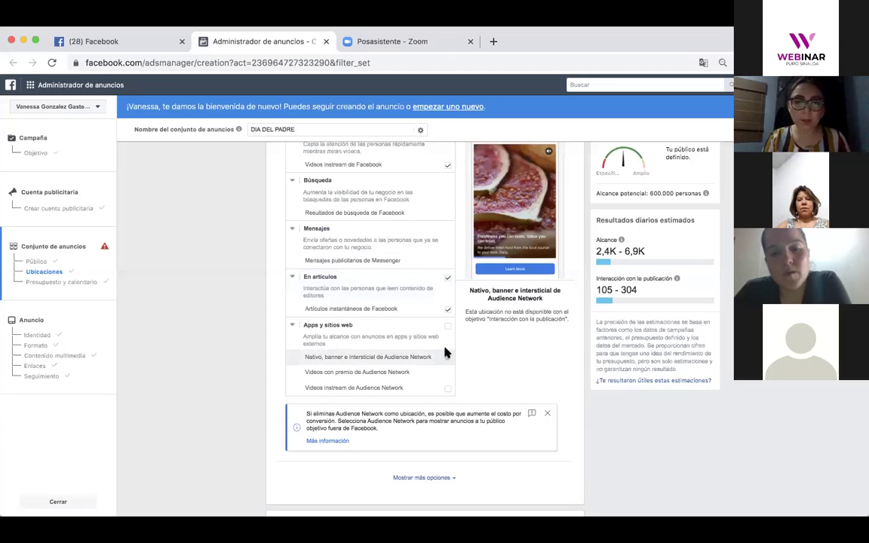
scroll(444, 351, up, 3)
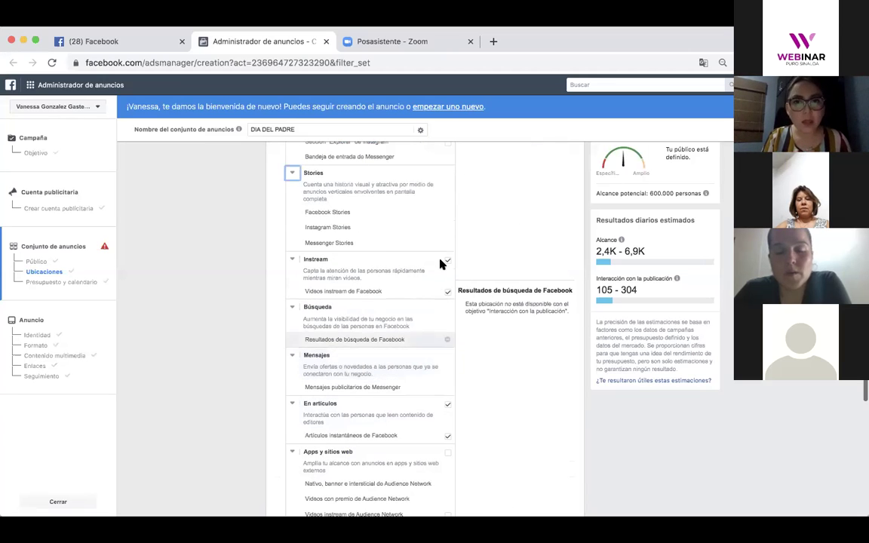
Untick Instream video and En artículos, leaving only the three Feed placements.
click(448, 293)
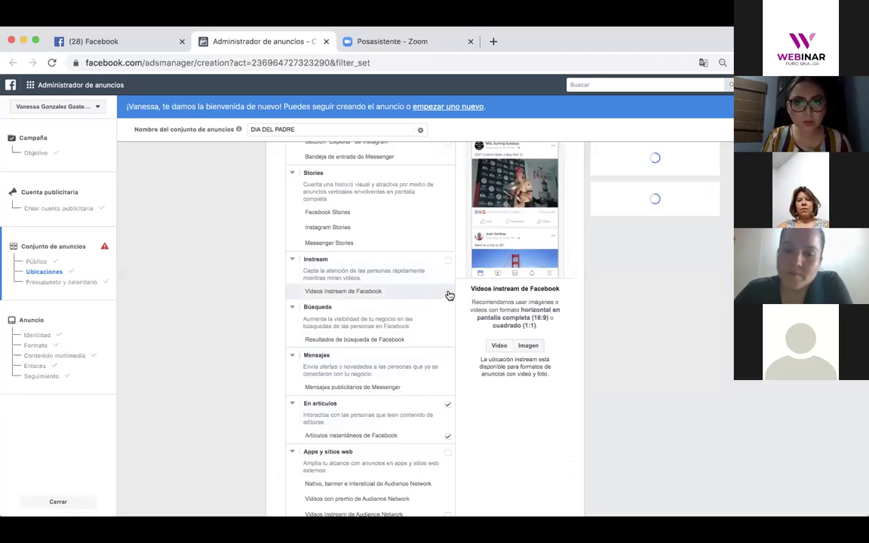
scroll(448, 293, down, 3)
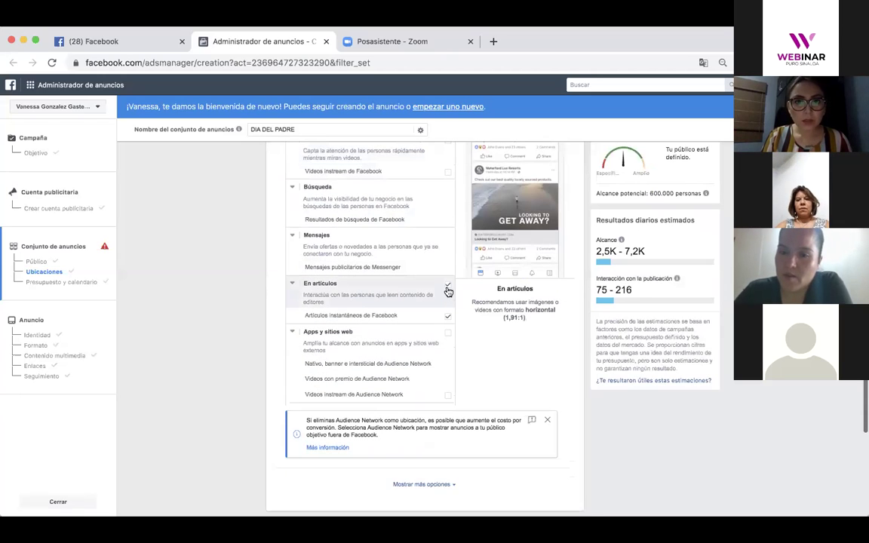
click(448, 287)
scroll(447, 288, up, 3)
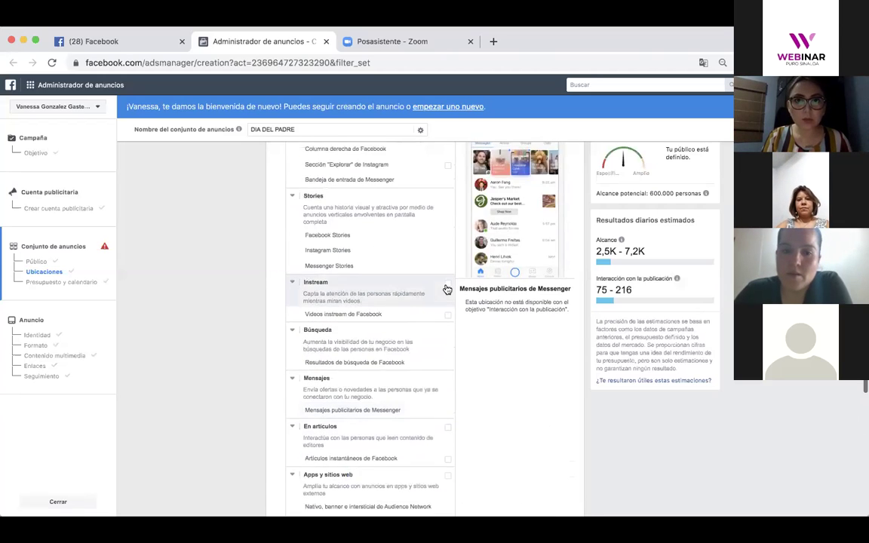
scroll(447, 288, up, 3)
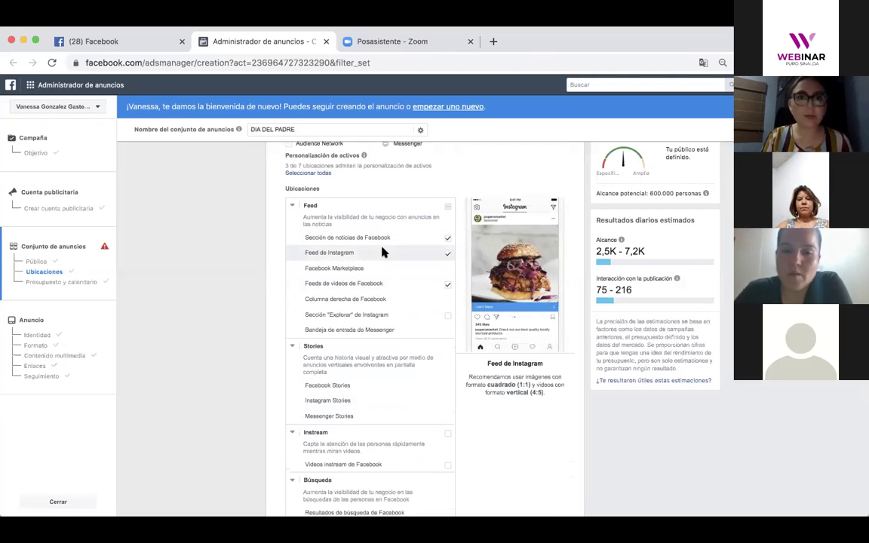
scroll(383, 253, down, 5)
scroll(383, 253, down, 4)
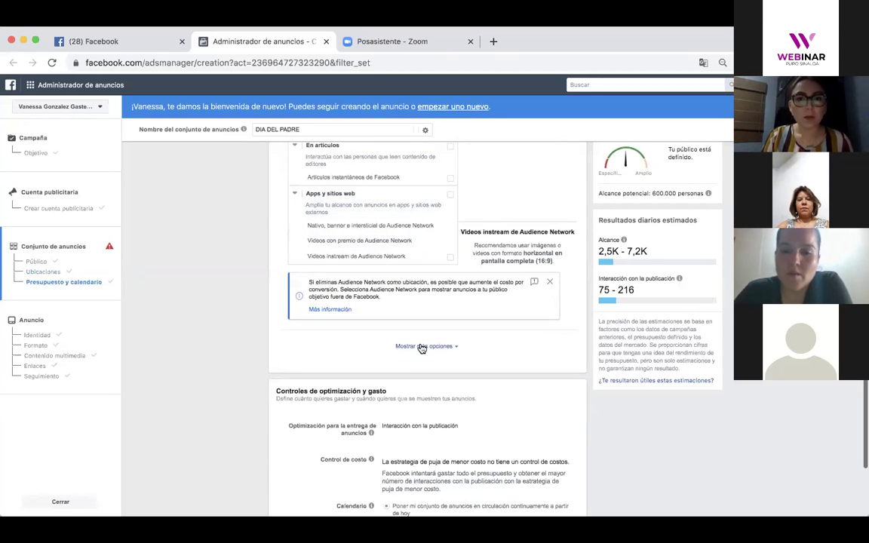
In the extra options, keep devices on Todos los dispositivos móviles with Wi-Fi-only left off.
click(422, 345)
scroll(421, 347, down, 1)
scroll(421, 347, down, 1)
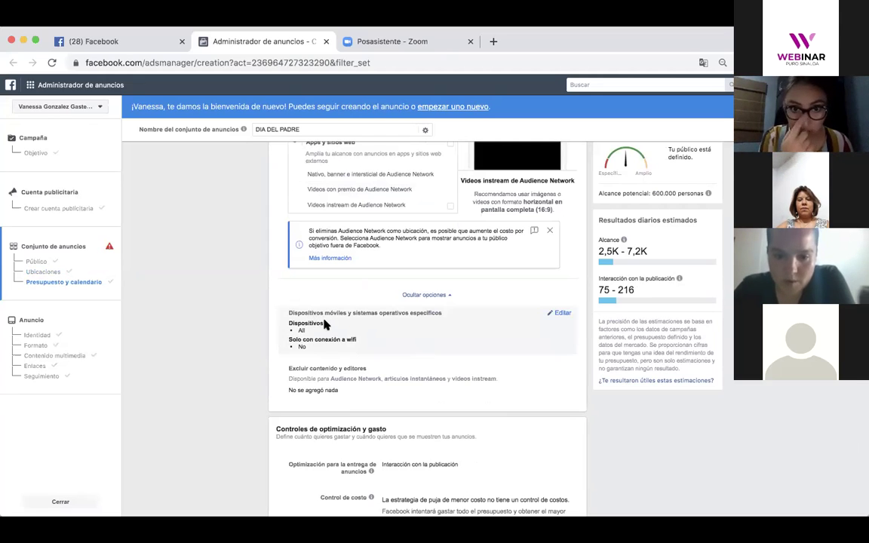
click(559, 315)
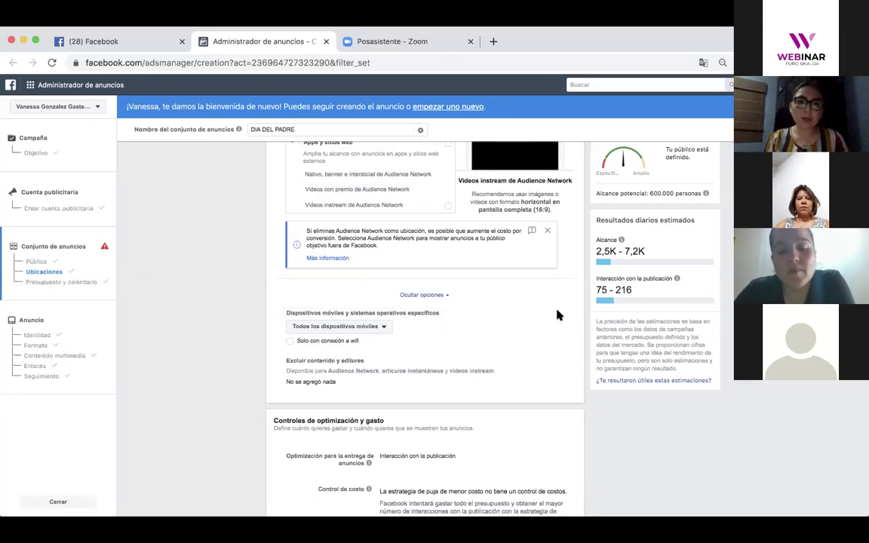
click(341, 328)
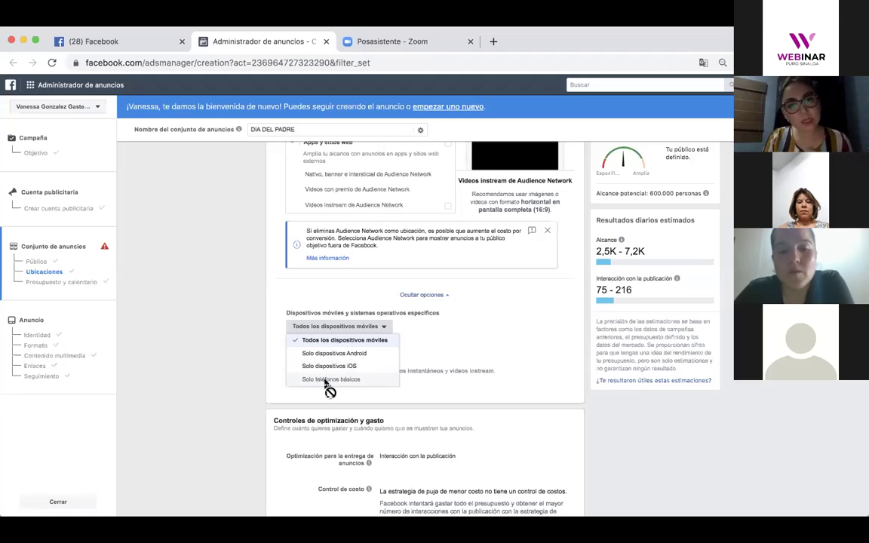
click(347, 340)
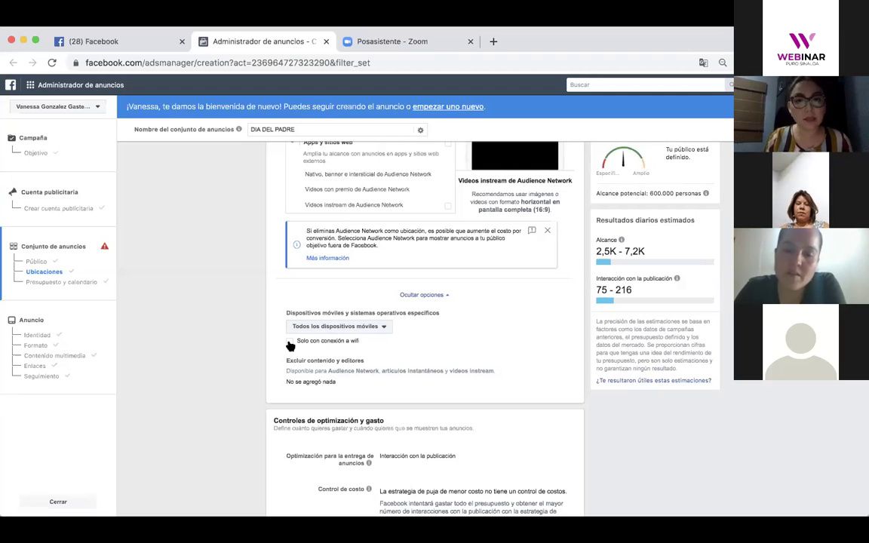
scroll(290, 345, down, 1)
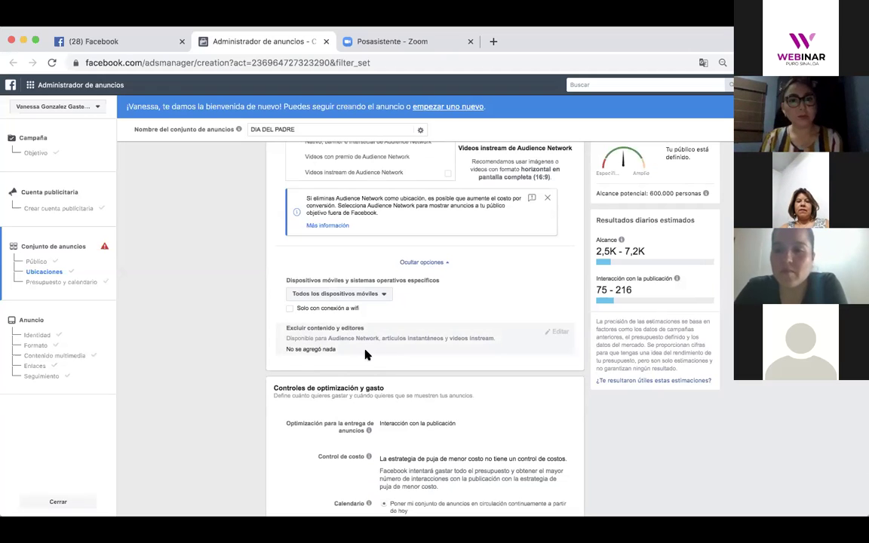
Switch to the MODULO IV PowerPoint deck at its MARKETING DIGITAL title slide.
scroll(365, 355, up, 5)
scroll(365, 354, up, 2)
scroll(365, 355, down, 4)
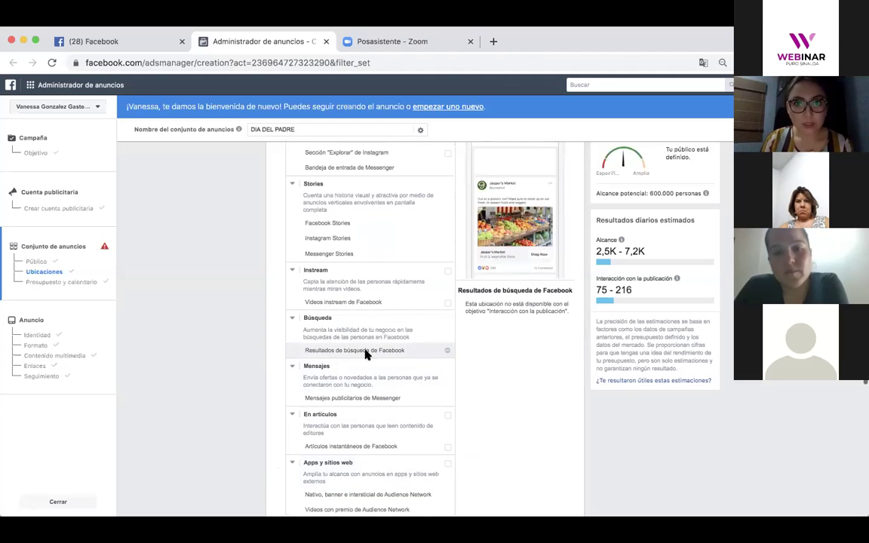
scroll(365, 354, down, 6)
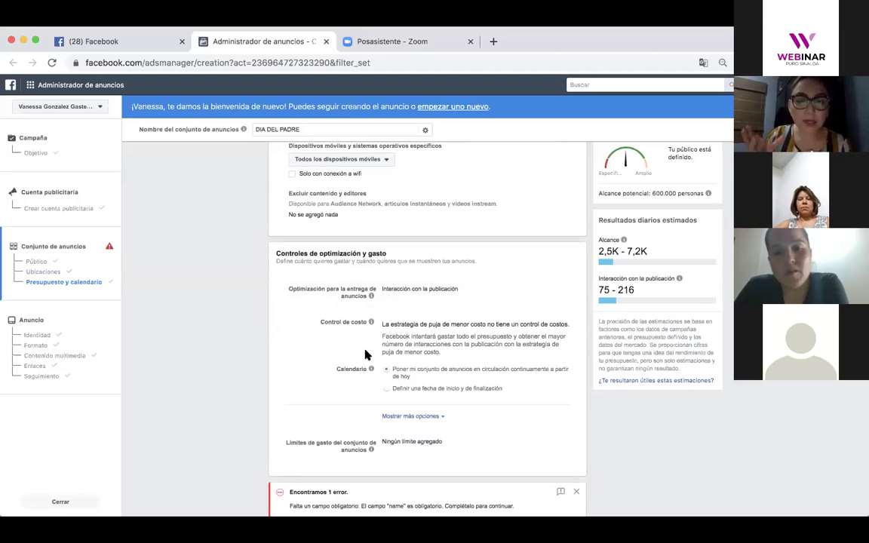
scroll(365, 355, down, 1)
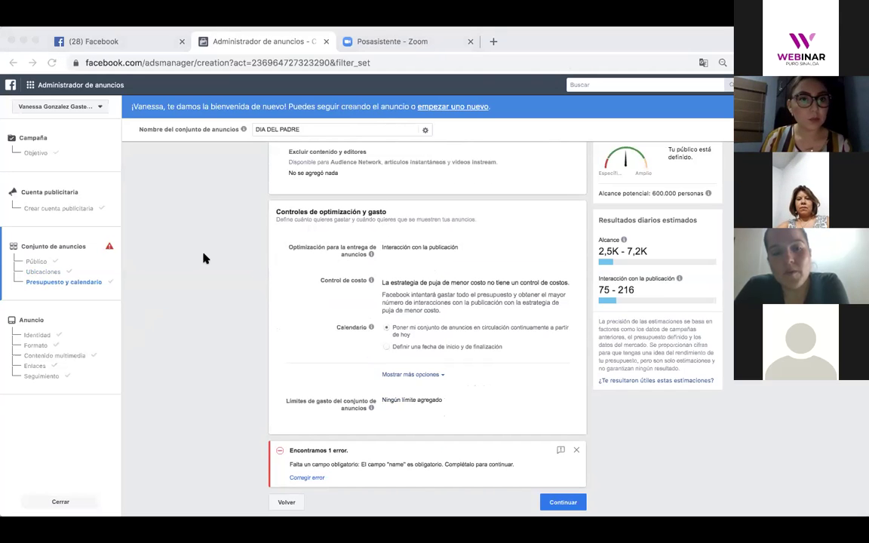
key(super+Tab)
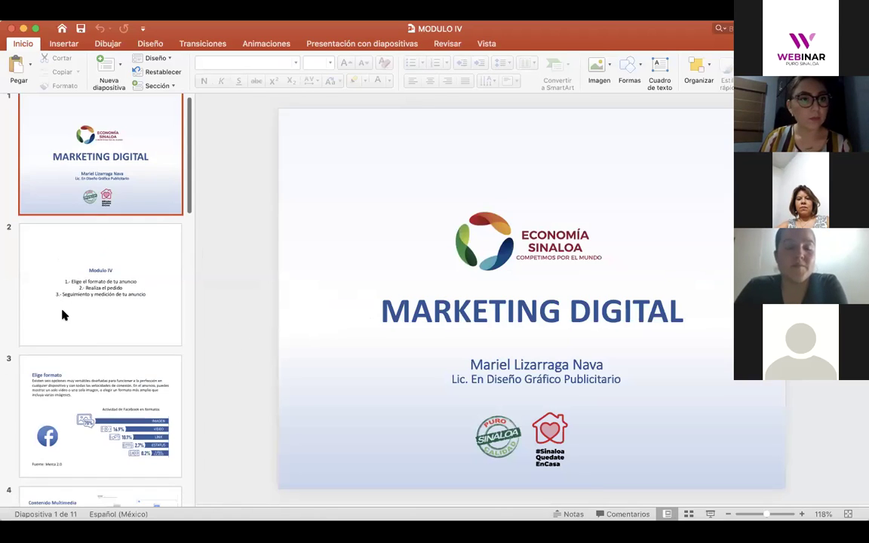
scroll(63, 312, down, 10)
scroll(63, 310, down, 5)
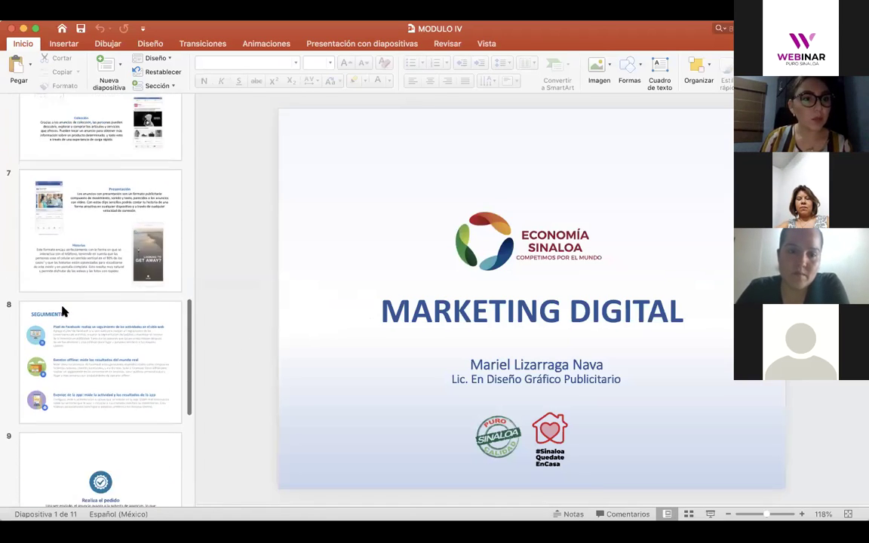
scroll(62, 310, up, 10)
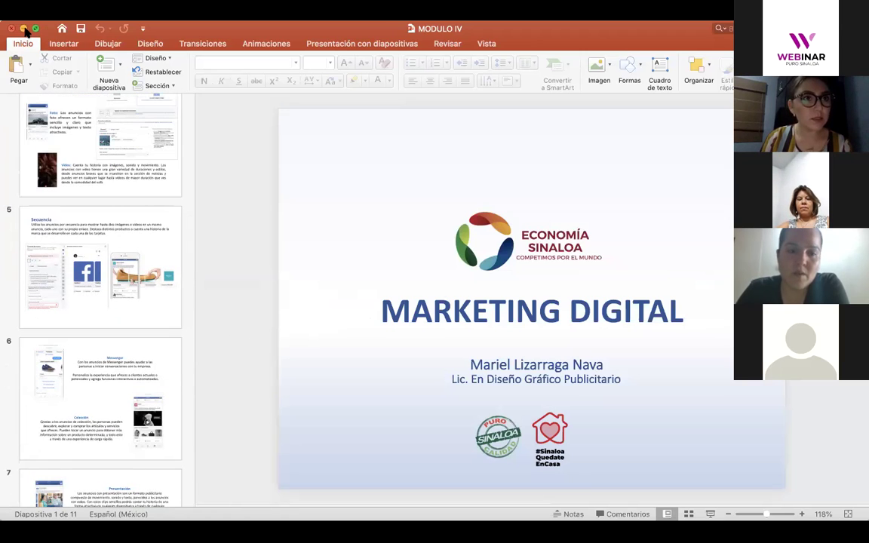
click(109, 10)
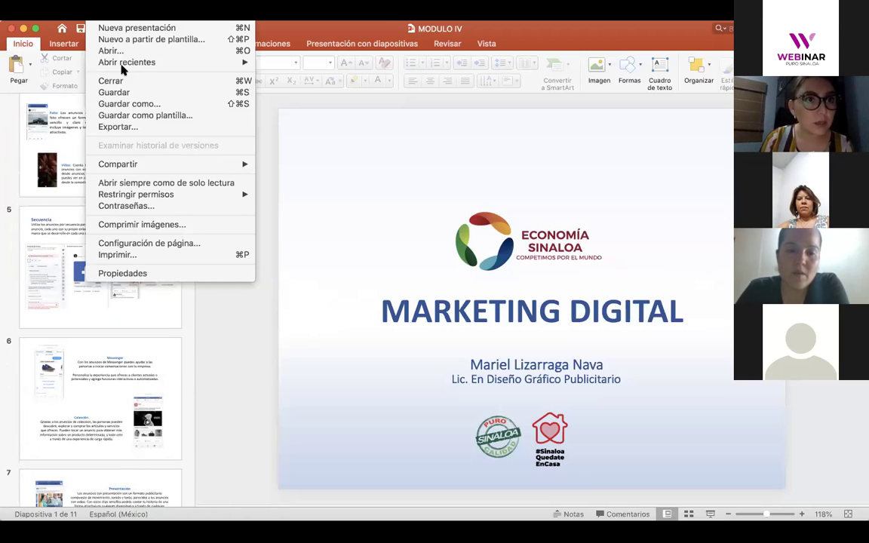
mouse_move(134, 67)
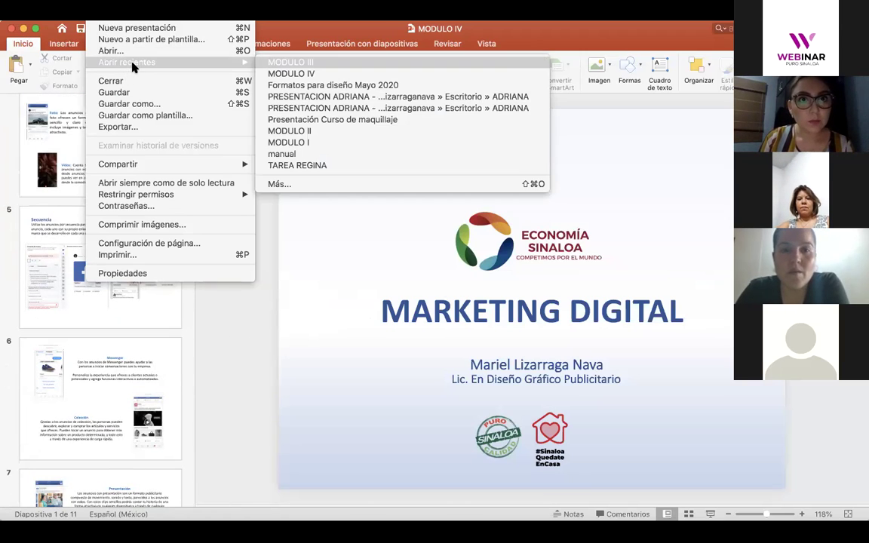
key(Escape)
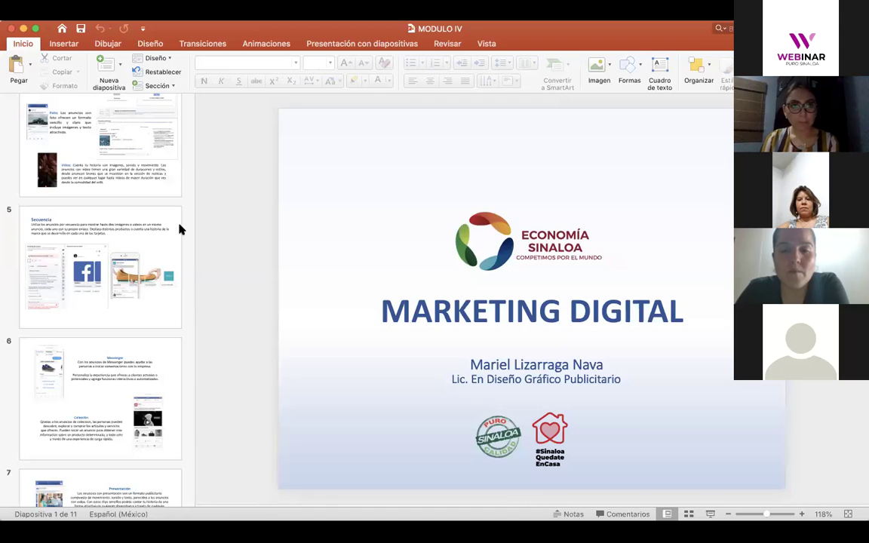
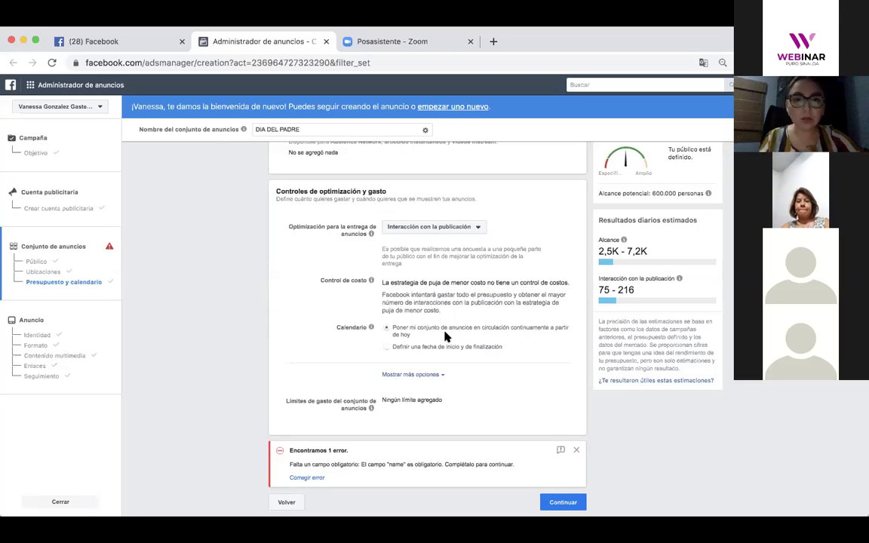
Give the ad set a fixed schedule starting 29/5/2020 at 15:00.
click(388, 349)
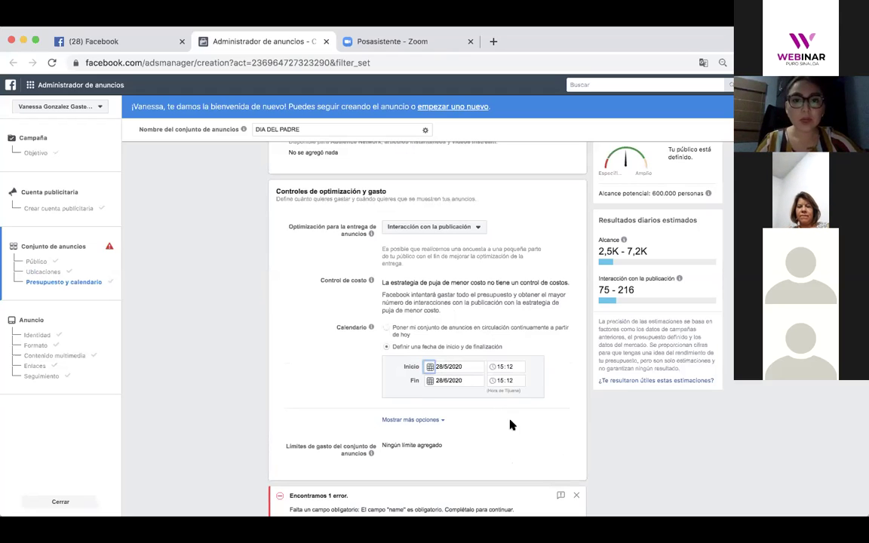
click(453, 367)
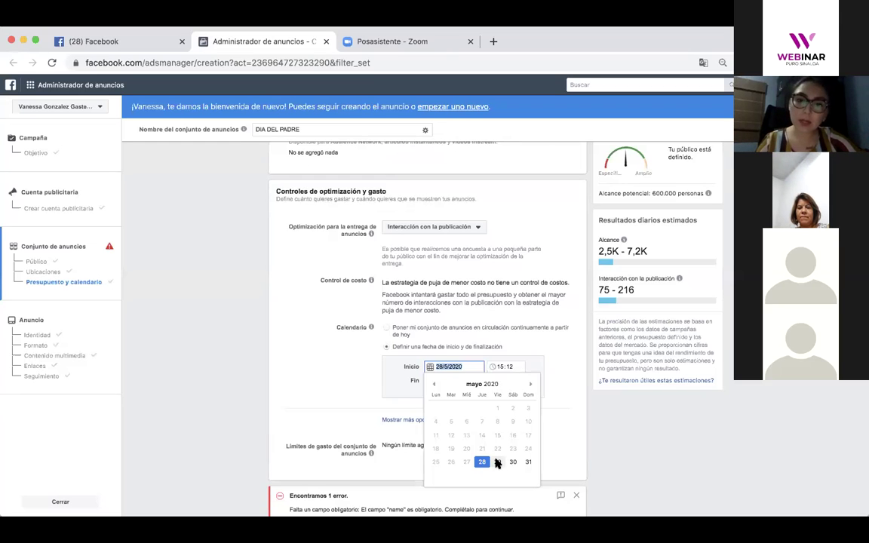
click(502, 368)
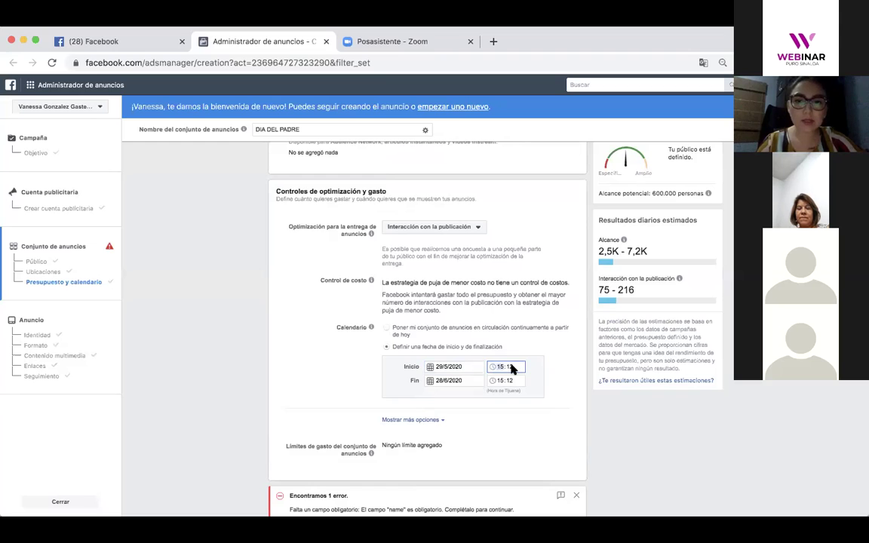
click(511, 368)
text(00)
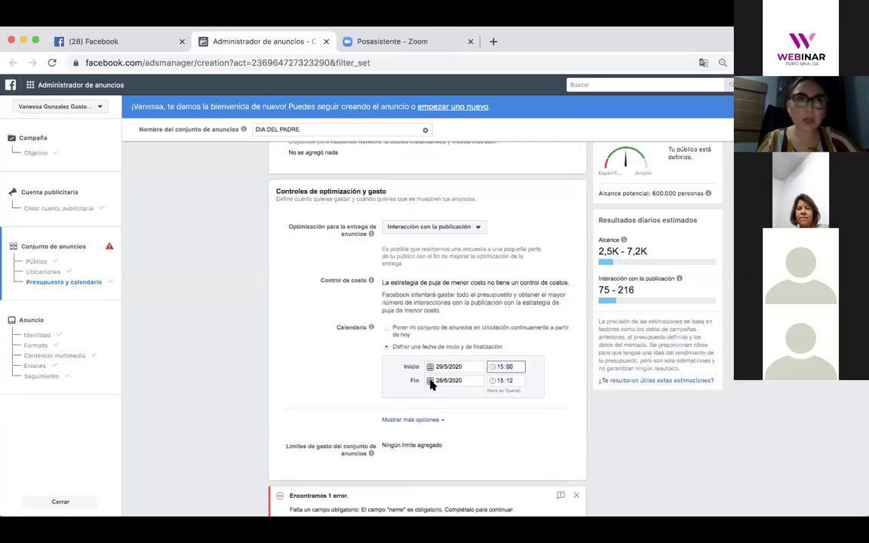
key(Tab)
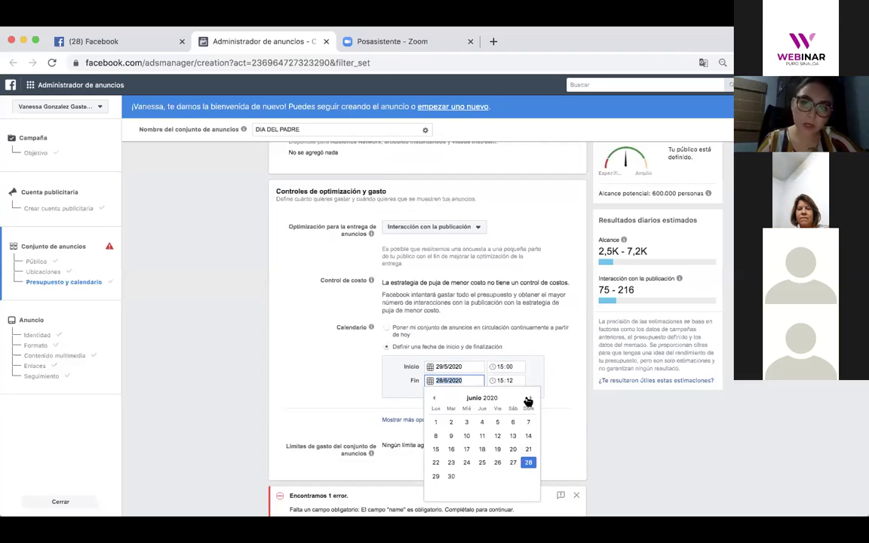
Set the ad set's end date to 5/7/2020 at 15:00.
click(528, 399)
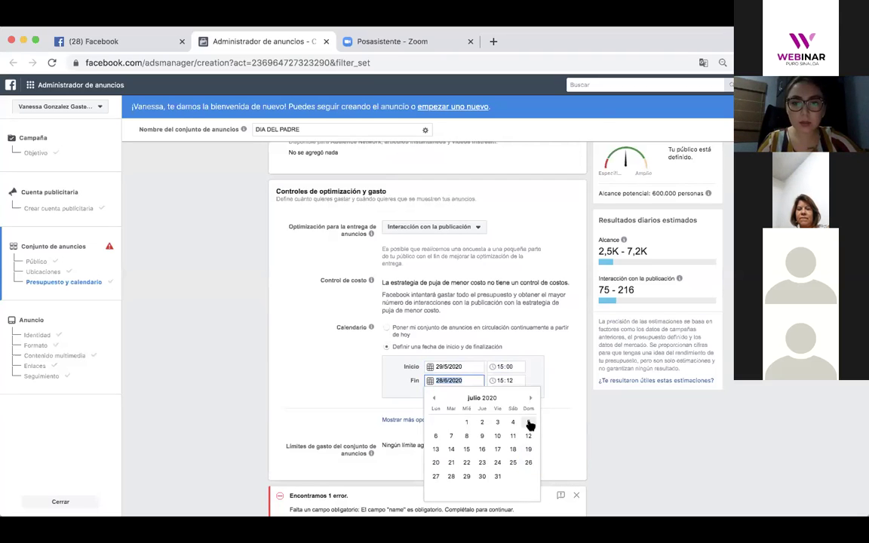
click(529, 422)
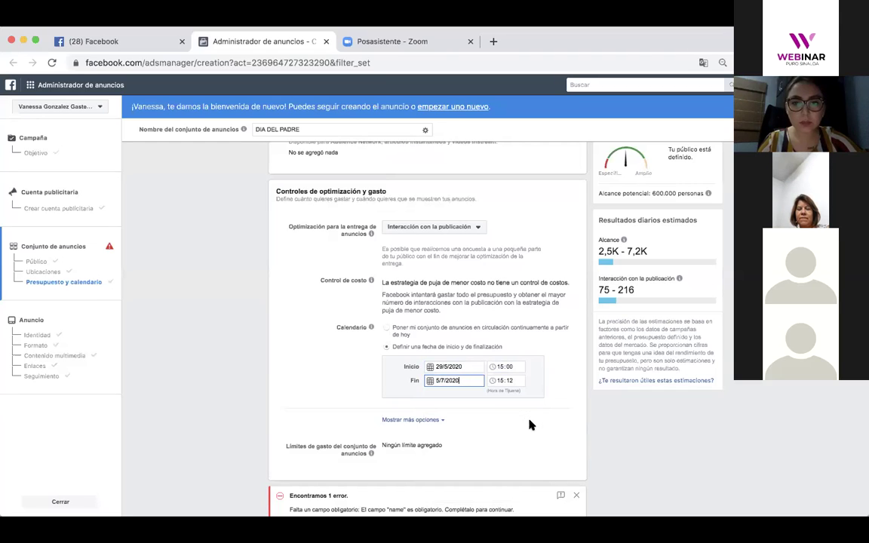
click(436, 380)
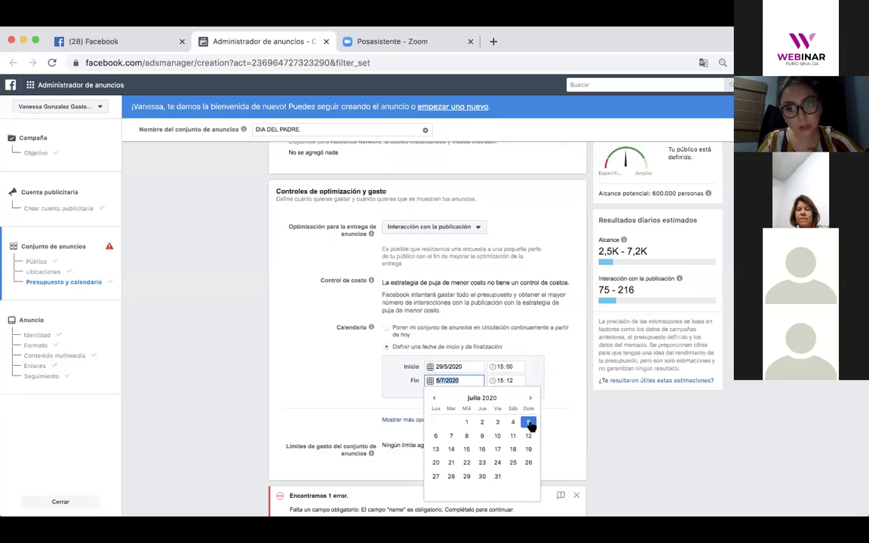
click(507, 381)
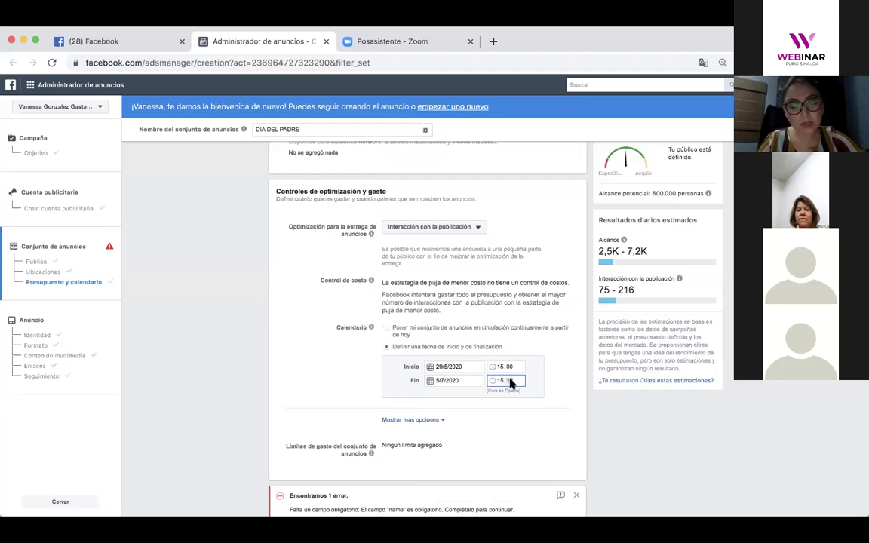
text(00)
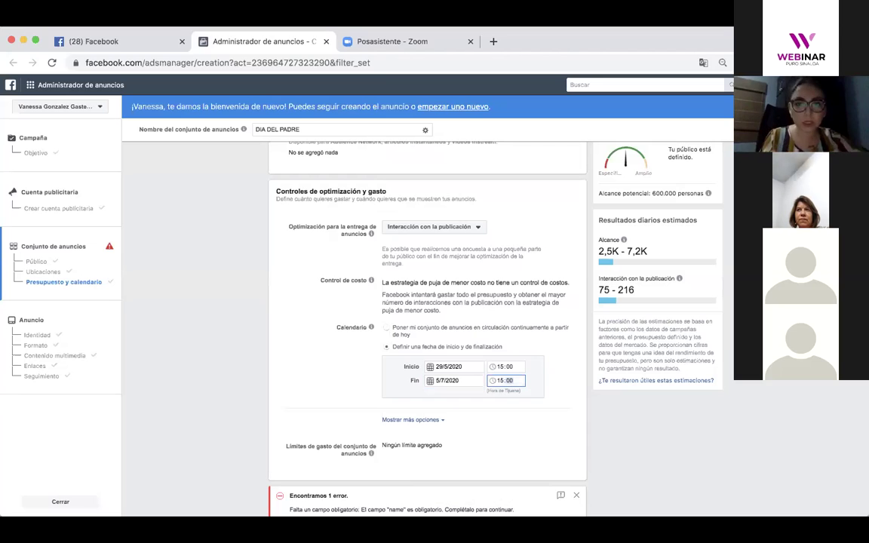
scroll(301, 348, down, 1)
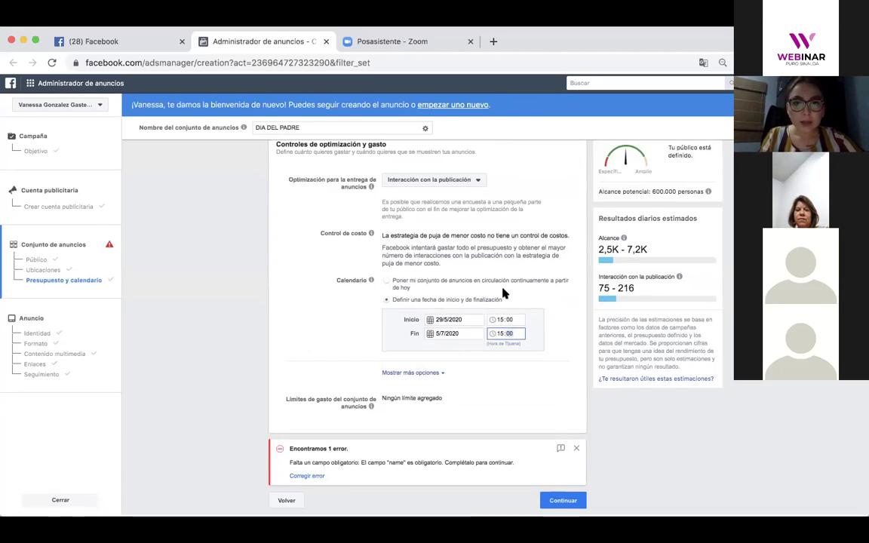
Show and hide the extra schedule options, then jump to the flagged error in the DIA DEL PADRE audience.
click(420, 375)
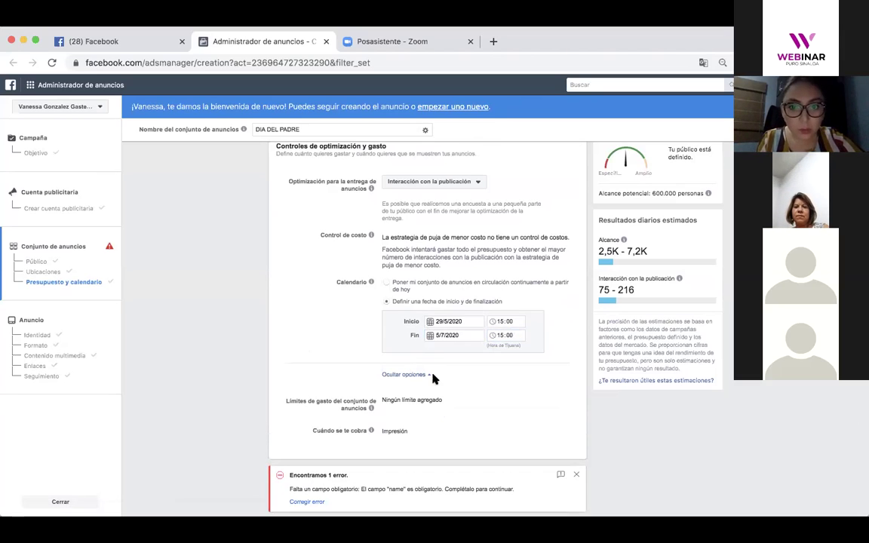
click(423, 375)
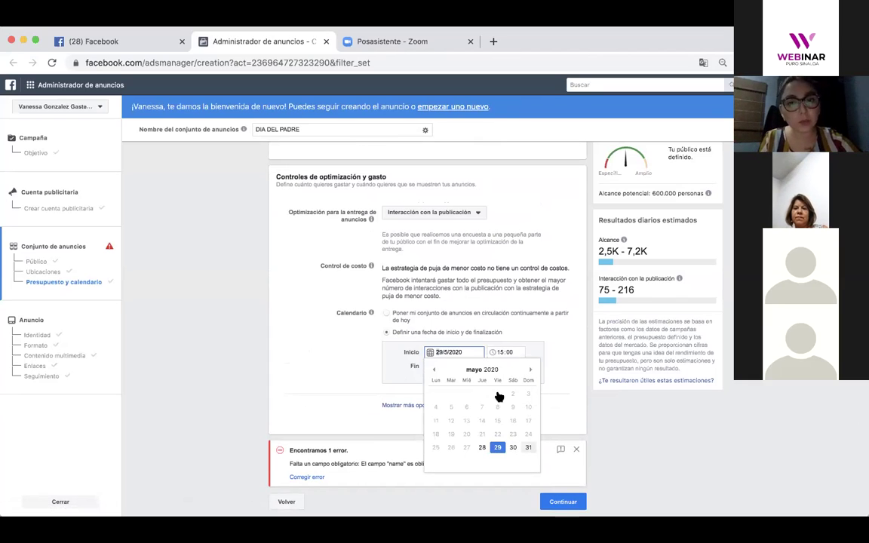
click(530, 369)
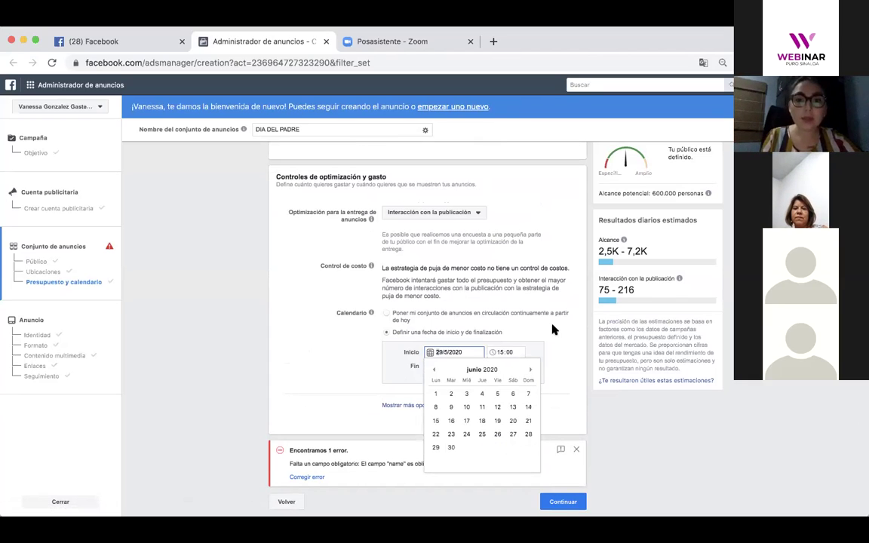
click(314, 366)
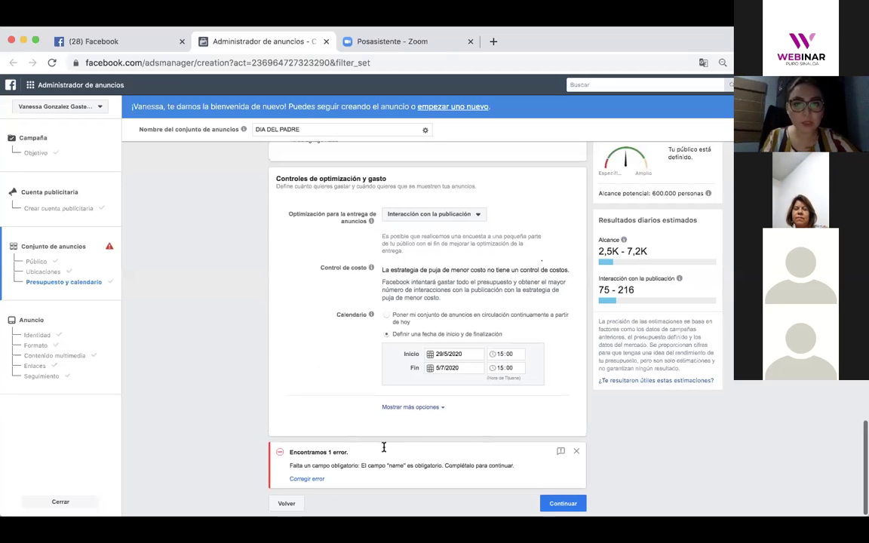
click(309, 480)
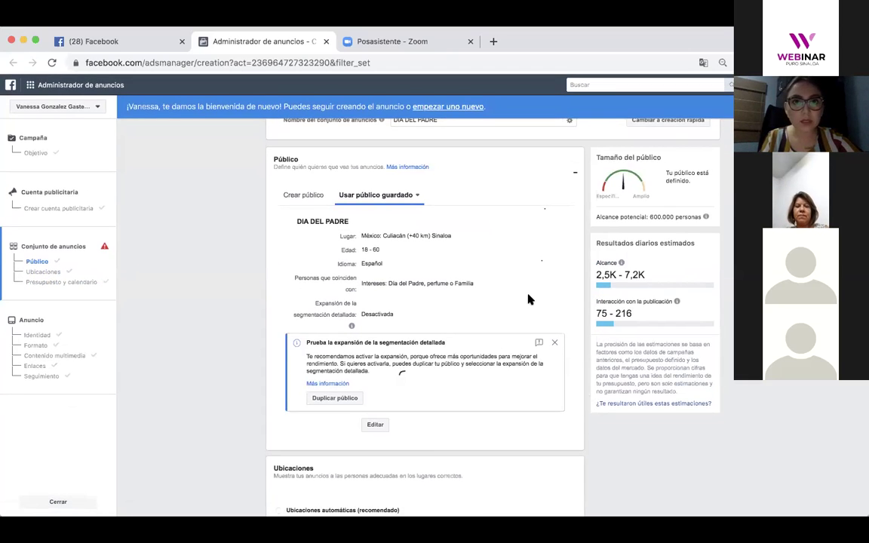
Jump to the flagged error, then return to the Conjunto de anuncios settings.
scroll(528, 301, down, 3)
scroll(529, 300, down, 10)
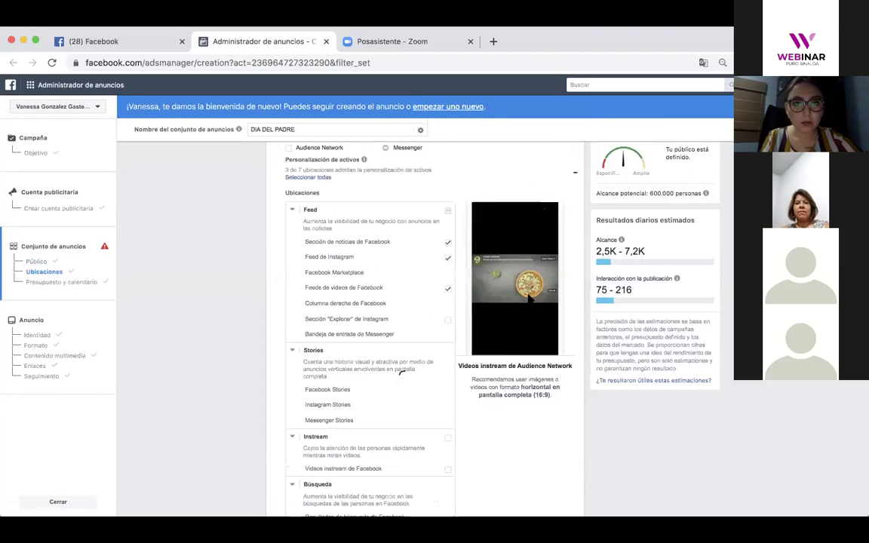
scroll(528, 299, down, 8)
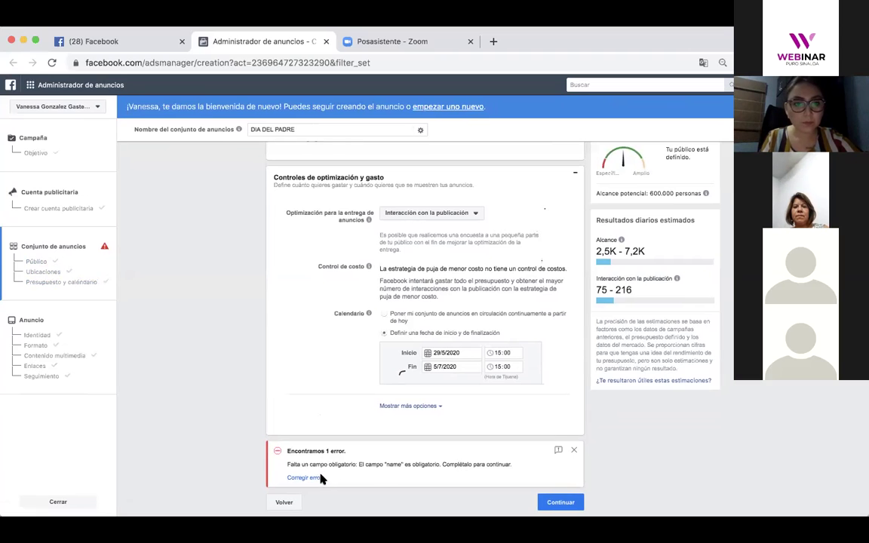
click(314, 480)
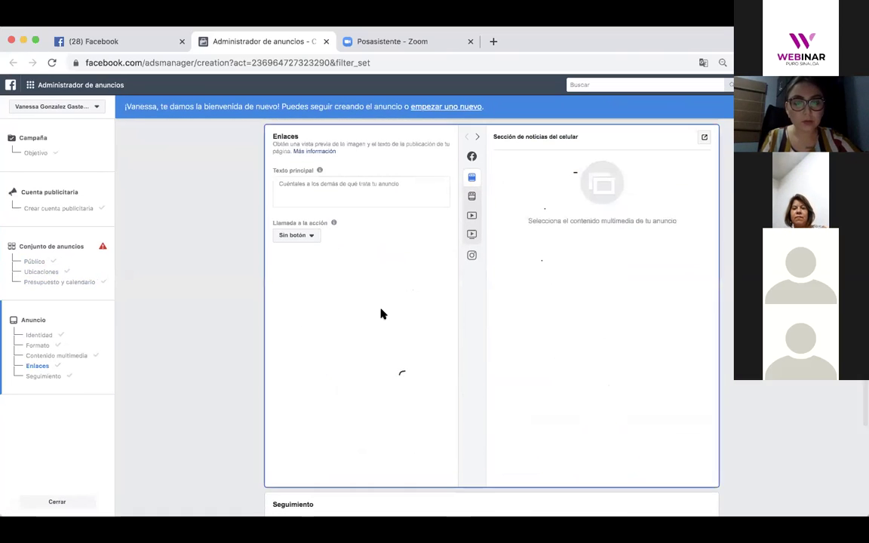
scroll(381, 313, up, 5)
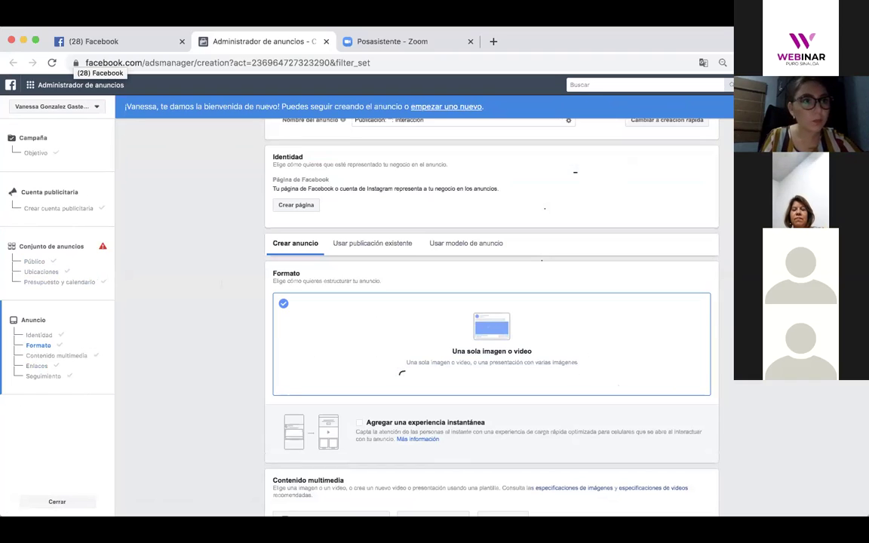
click(50, 246)
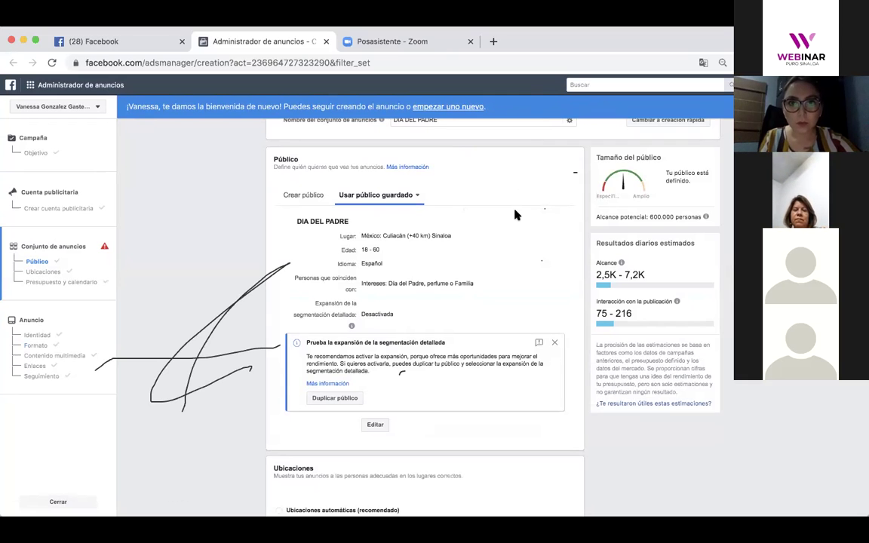
Collapse the extra Ubicaciones placement options while reviewing the ad set settings.
scroll(516, 215, down, 5)
scroll(515, 215, down, 10)
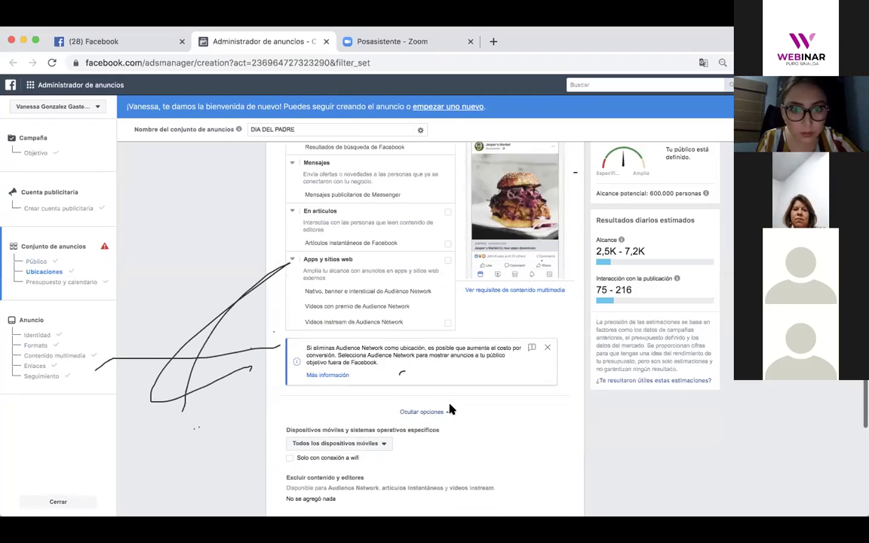
scroll(450, 408, down, 1)
click(417, 385)
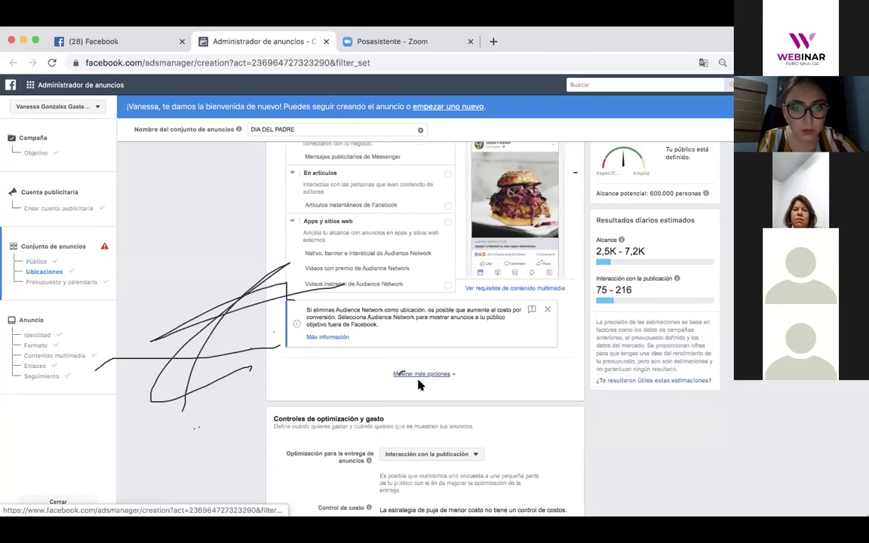
scroll(421, 385, down, 4)
scroll(420, 385, down, 3)
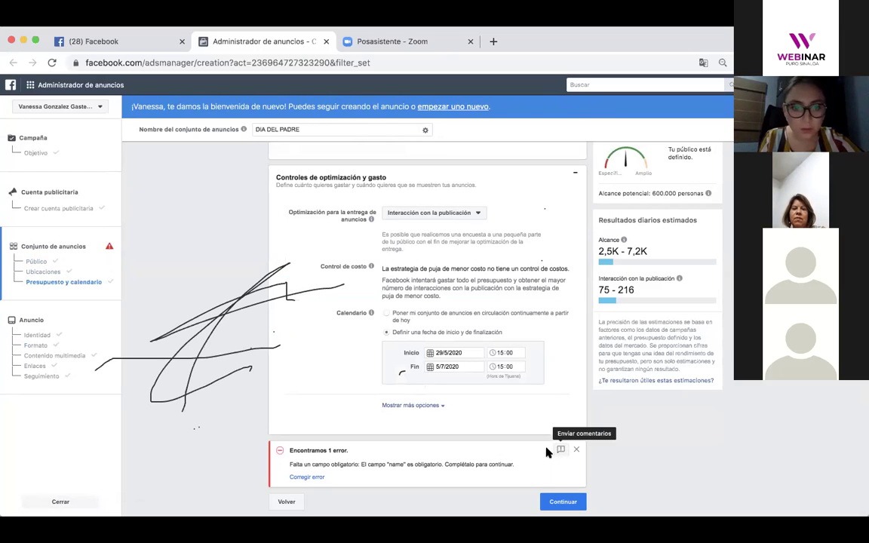
scroll(413, 446, up, 1)
scroll(413, 445, down, 1)
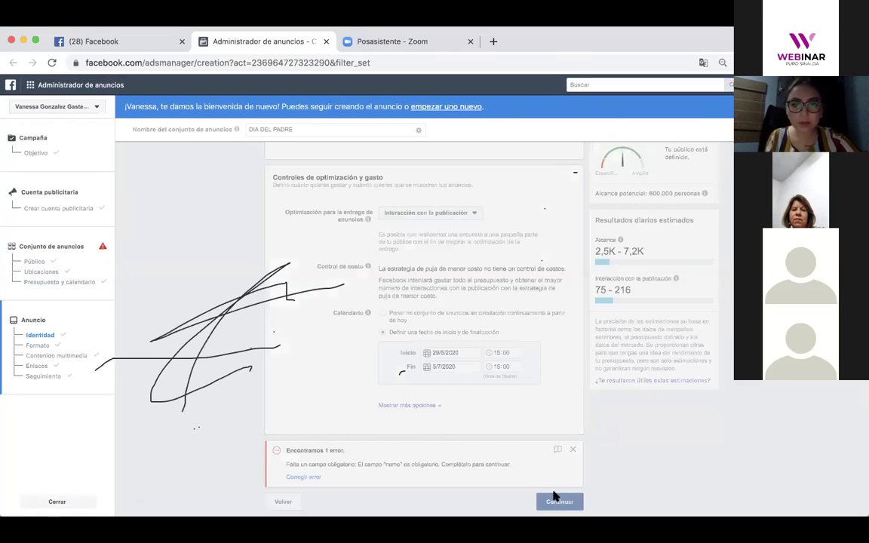
click(554, 500)
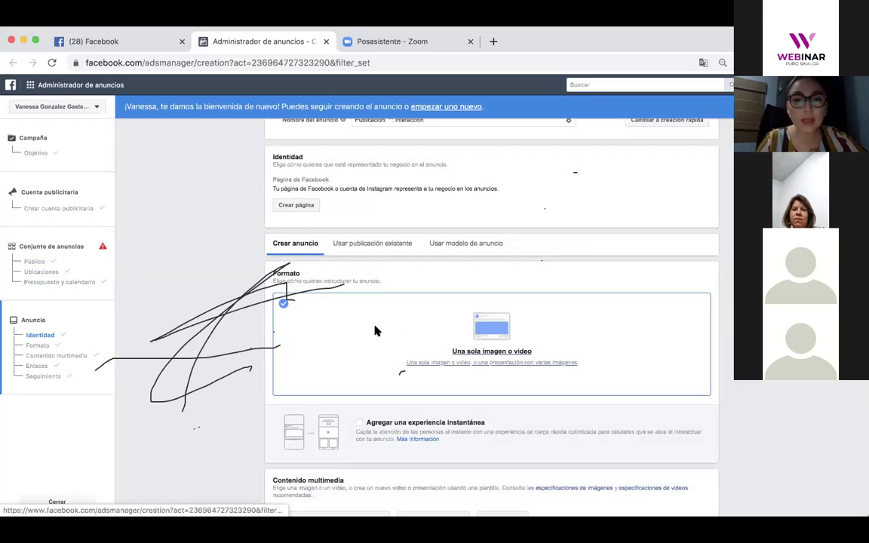
click(311, 197)
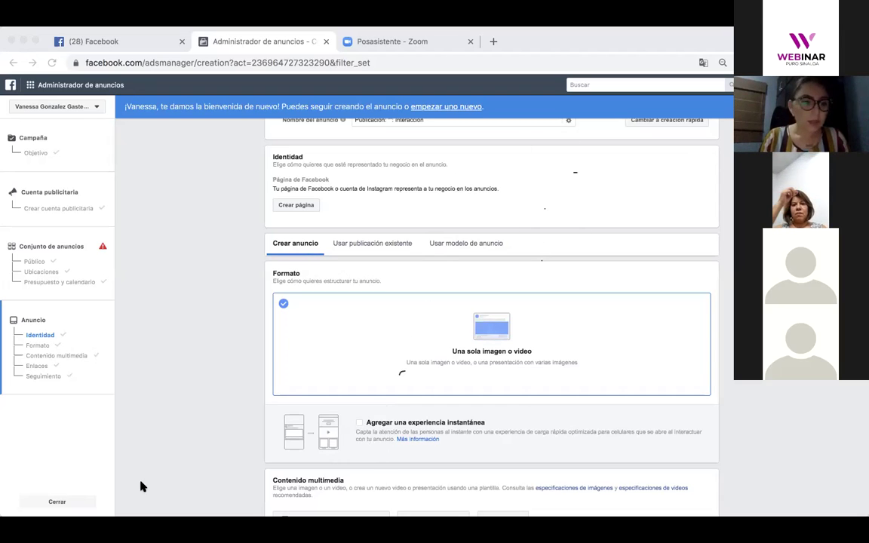
click(314, 260)
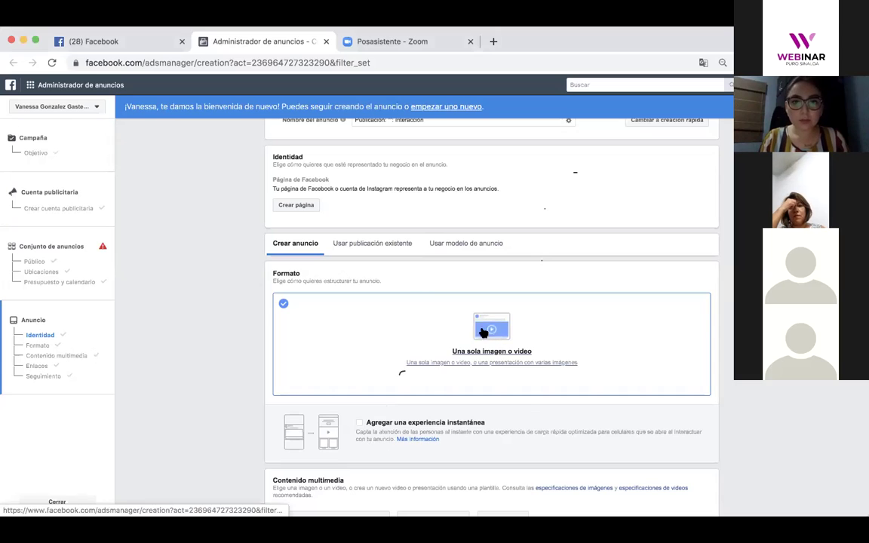
scroll(407, 337, down, 1)
scroll(417, 339, up, 1)
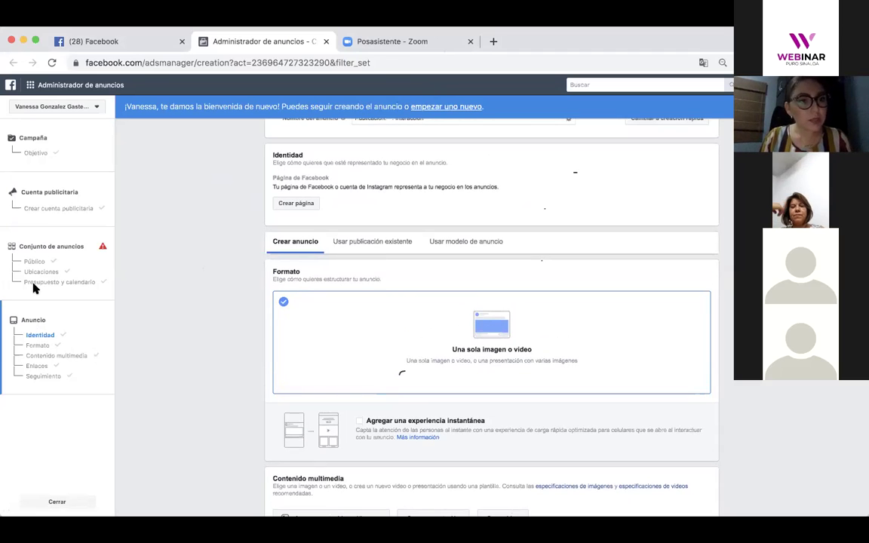
click(40, 343)
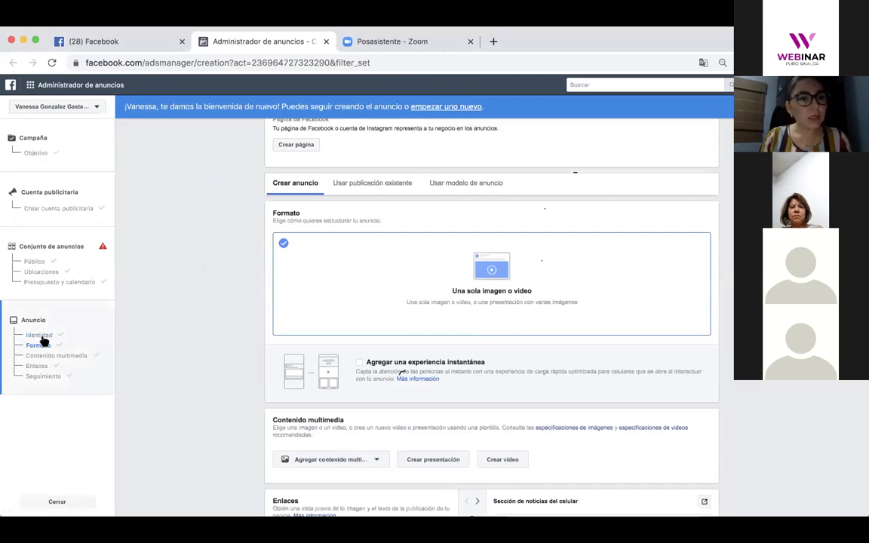
click(39, 335)
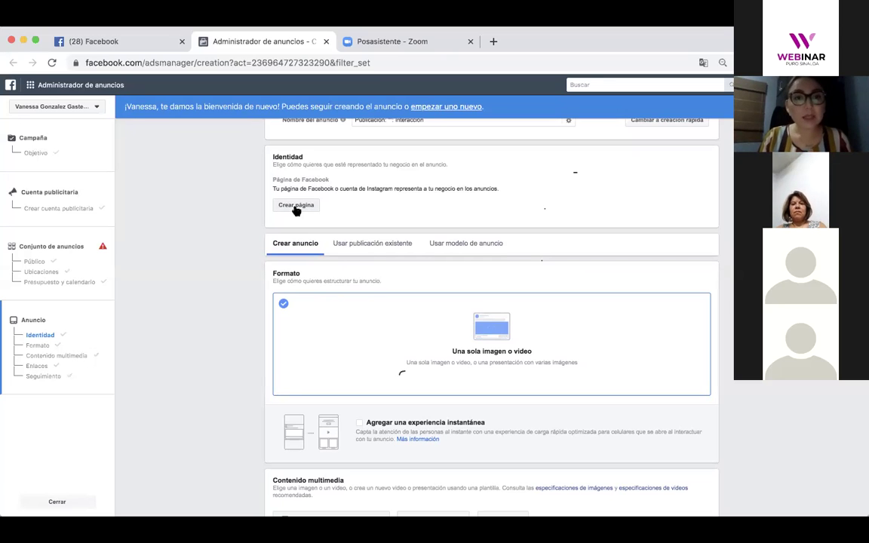
click(294, 207)
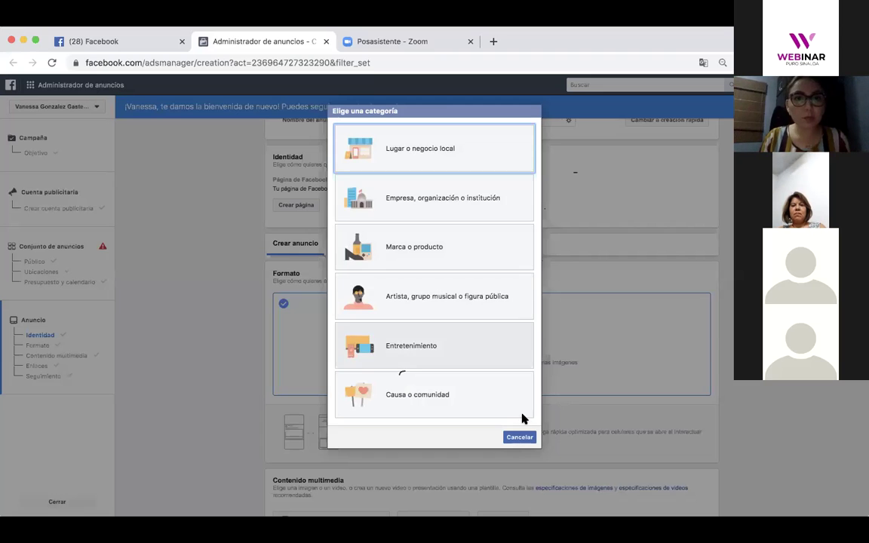
click(518, 439)
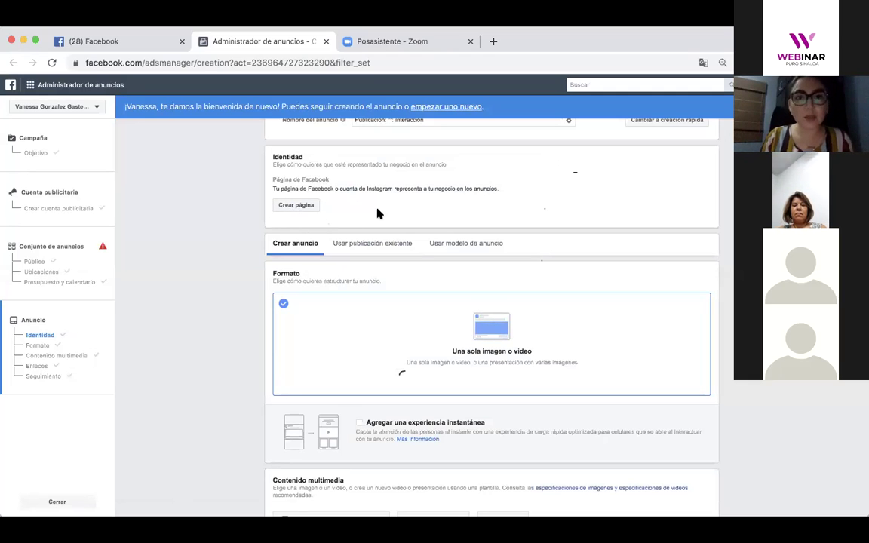
scroll(379, 214, down, 1)
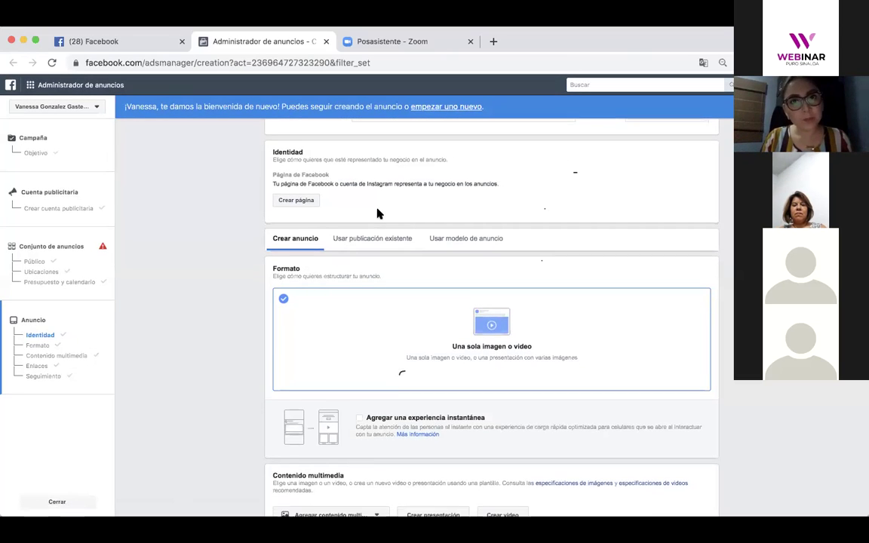
scroll(378, 214, down, 1)
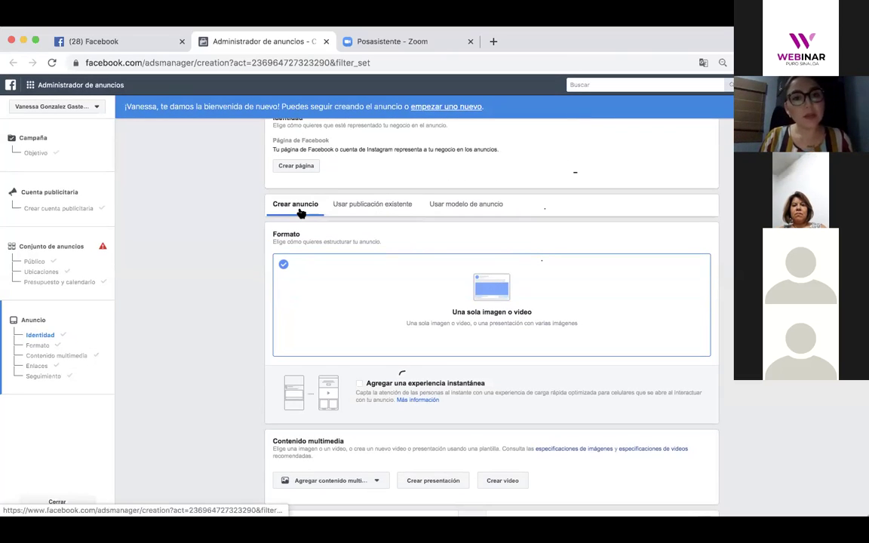
scroll(300, 214, down, 1)
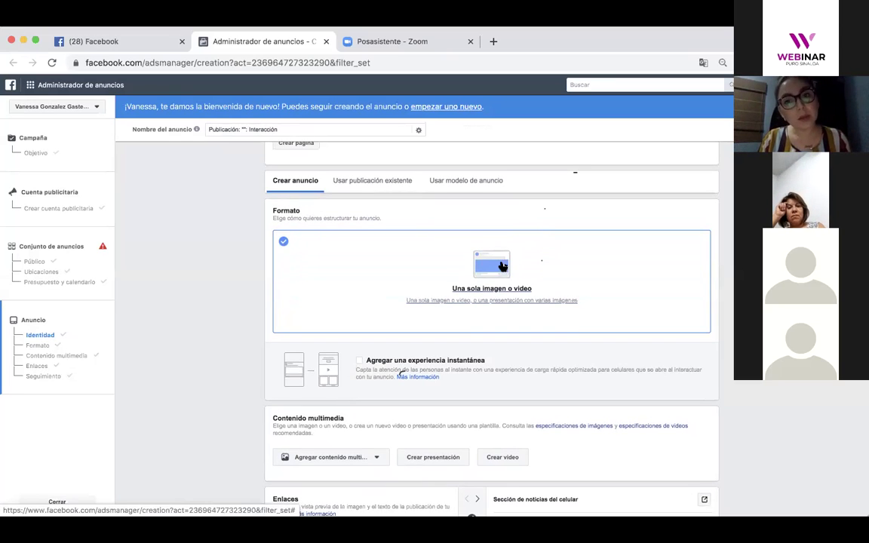
Switch the ad to 'Usar publicación existente' and dismiss the empty post list.
click(368, 188)
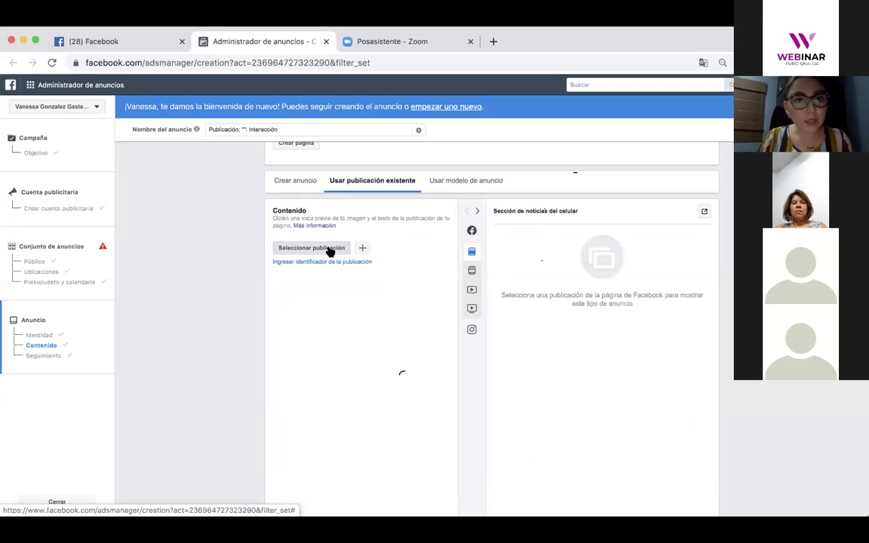
click(329, 249)
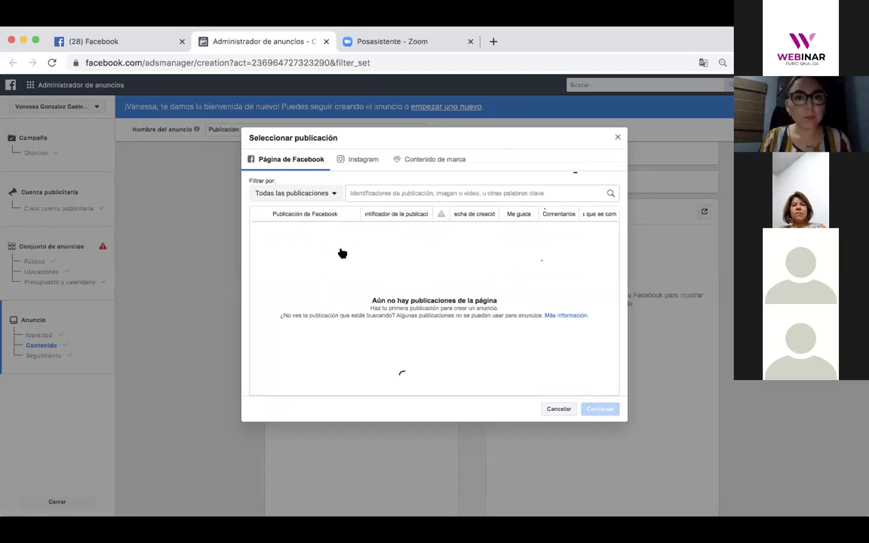
key(Escape)
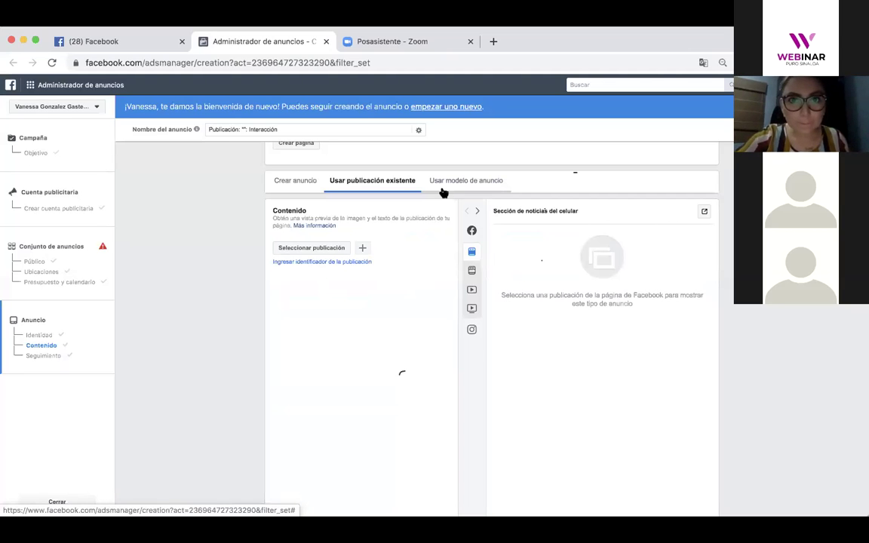
scroll(443, 193, up, 2)
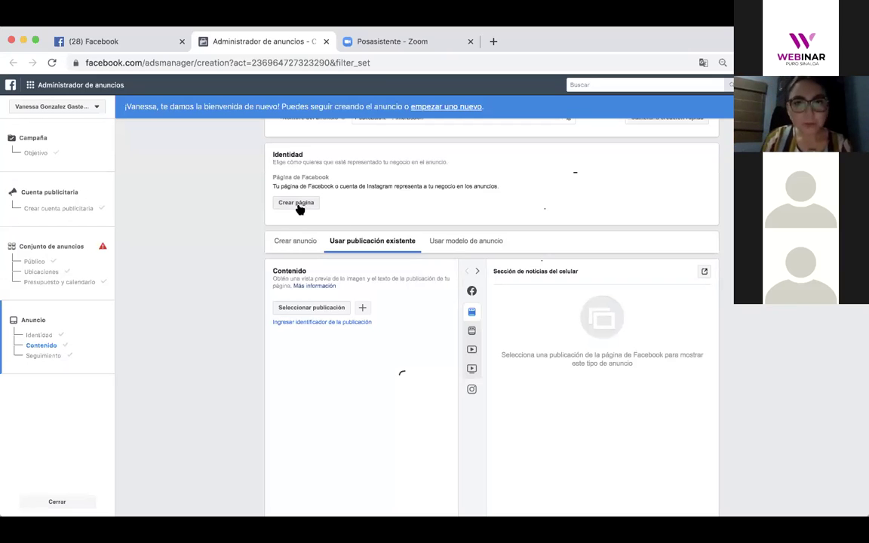
Try 'Usar modelo de anuncio', dismiss the empty mockups window, and return to 'Crear anuncio'.
click(451, 243)
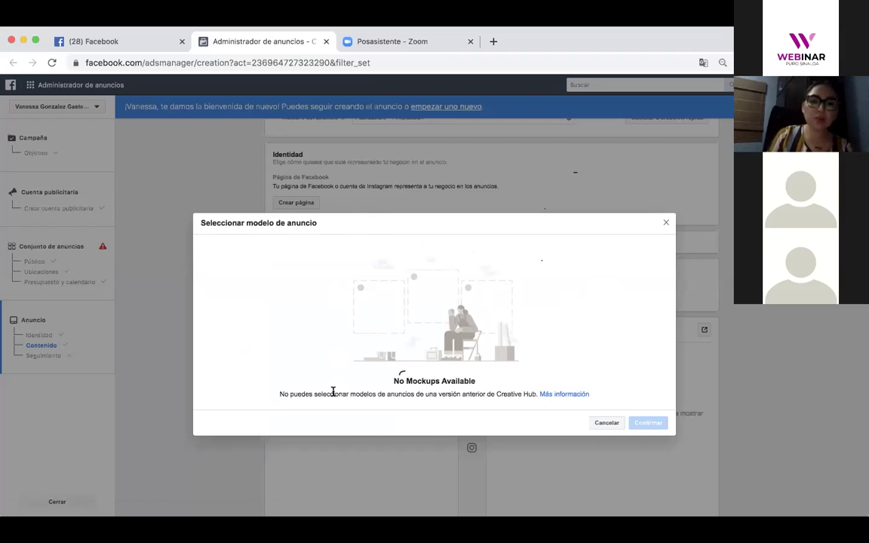
click(667, 226)
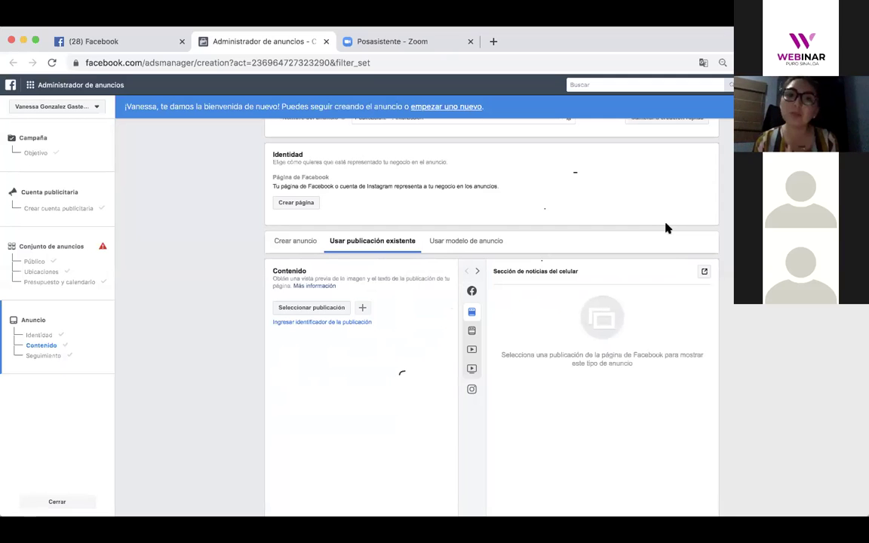
click(284, 243)
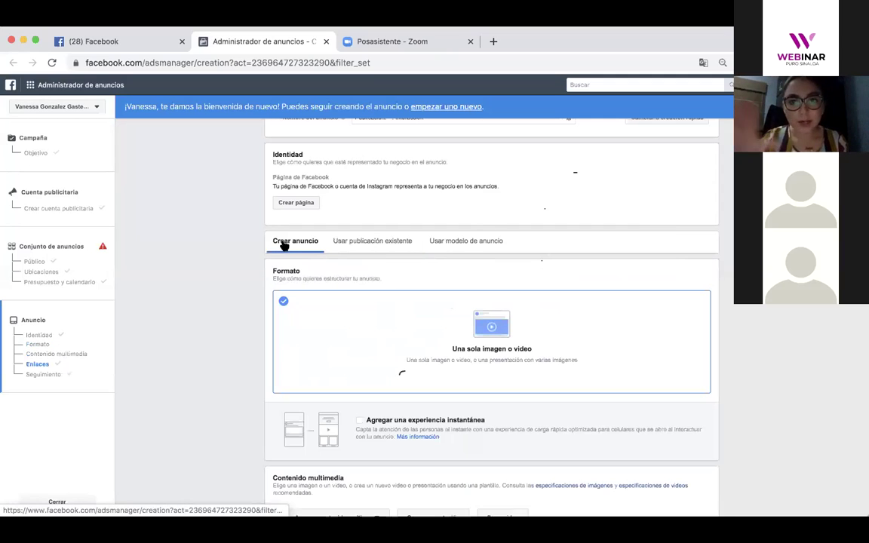
scroll(219, 277, down, 2)
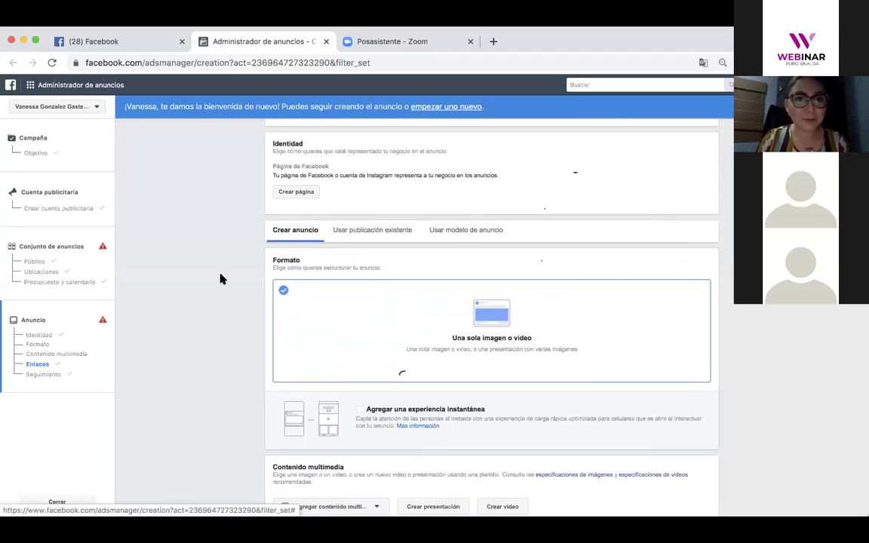
scroll(220, 279, down, 1)
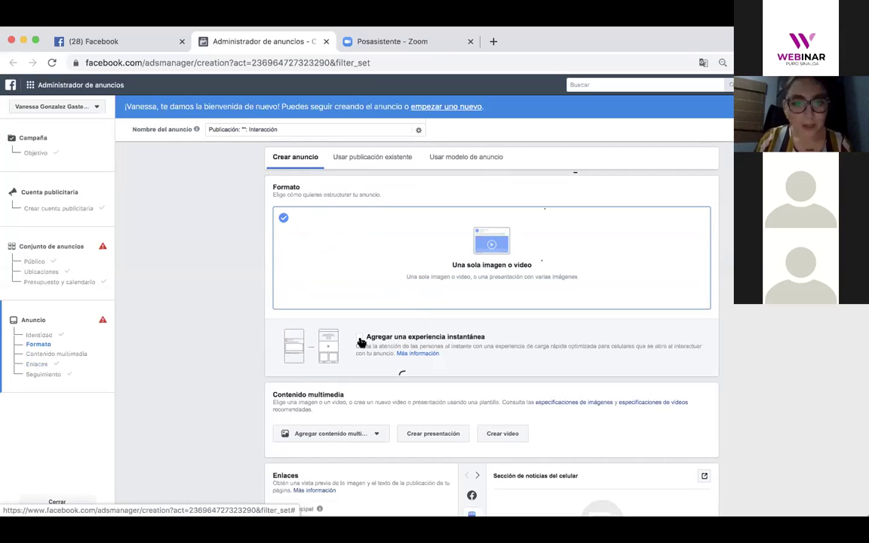
click(361, 342)
scroll(359, 341, down, 3)
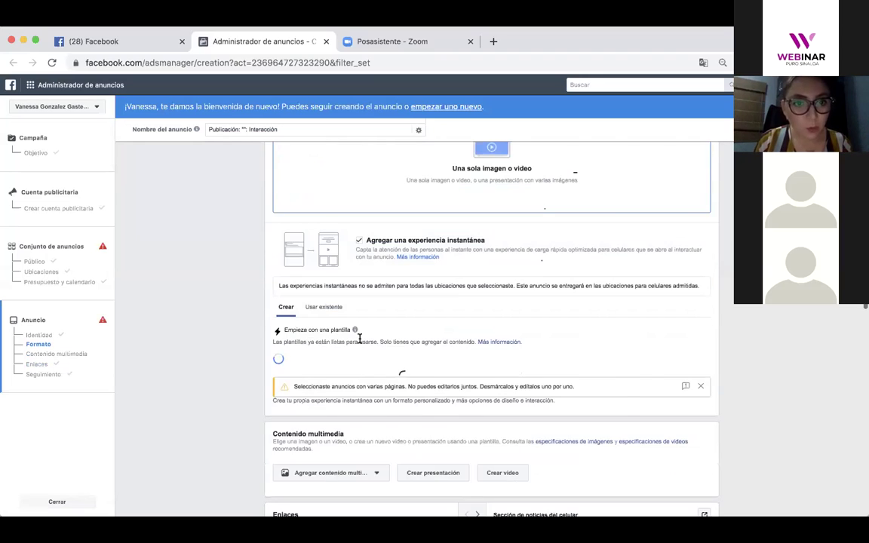
scroll(325, 322, down, 2)
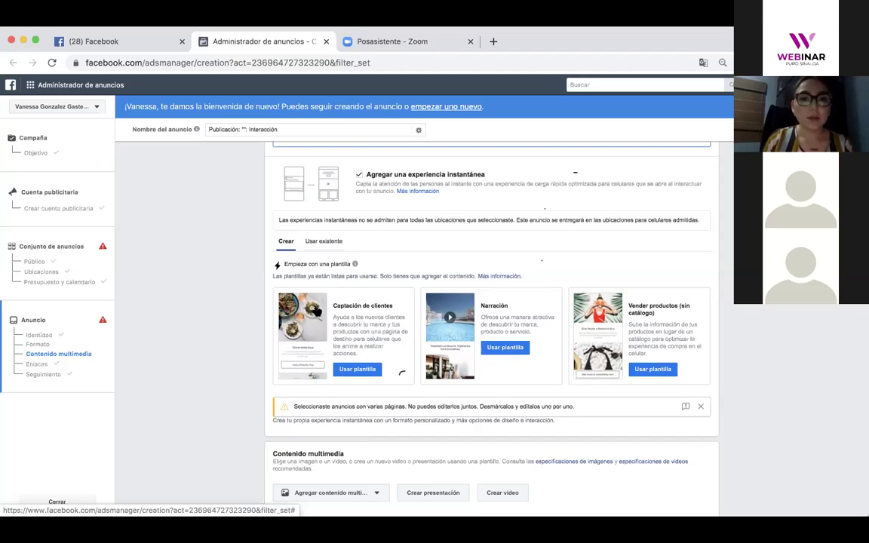
scroll(317, 311, down, 1)
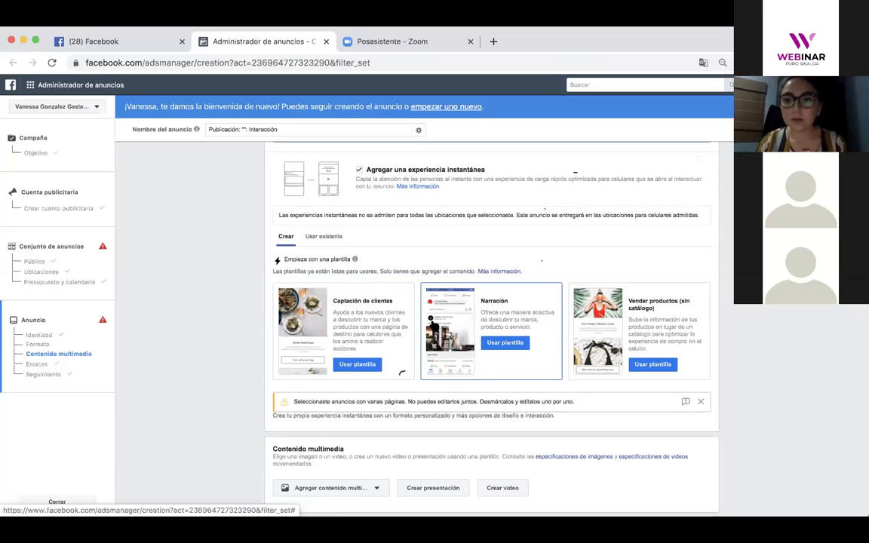
scroll(432, 320, down, 2)
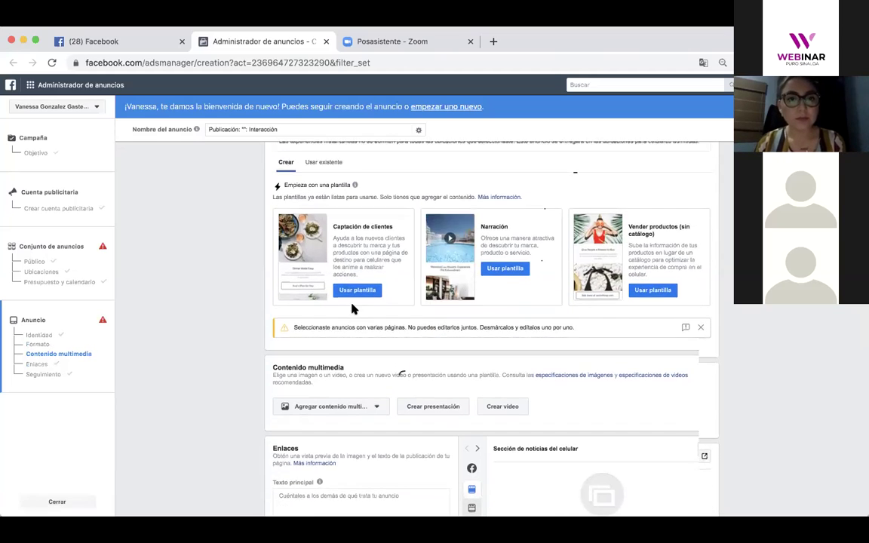
scroll(331, 256, up, 2)
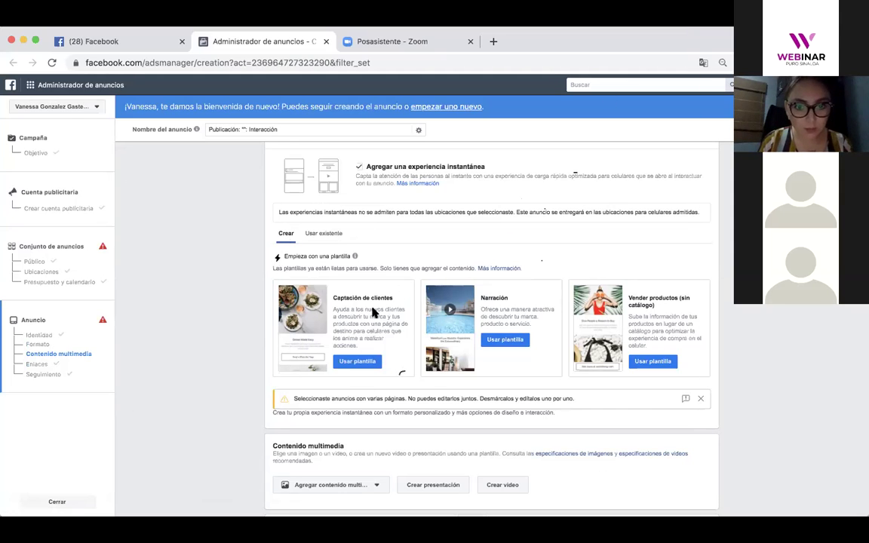
scroll(284, 249, up, 1)
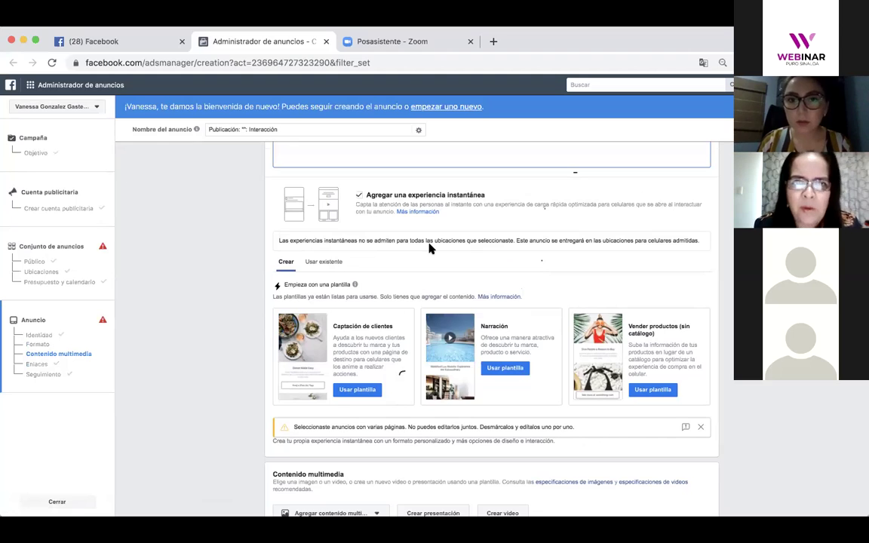
scroll(430, 249, down, 3)
scroll(429, 248, down, 2)
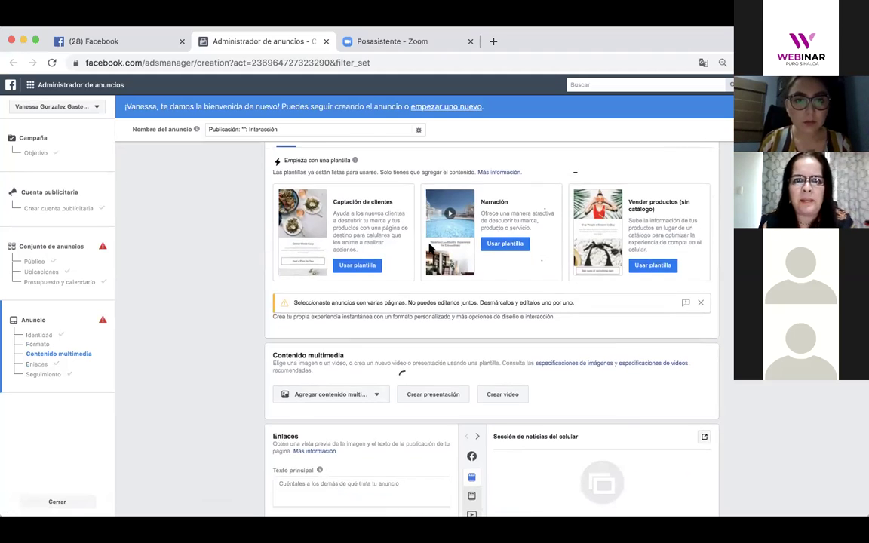
scroll(430, 249, up, 2)
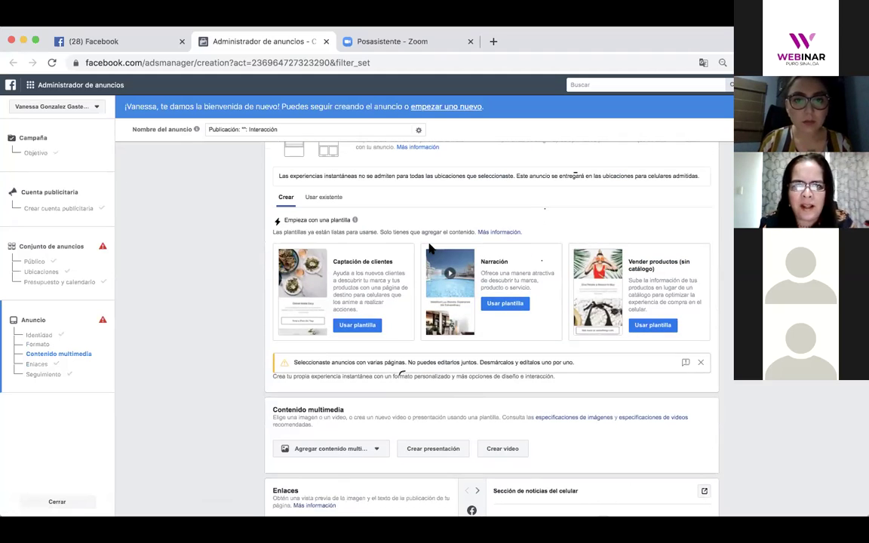
scroll(430, 249, up, 1)
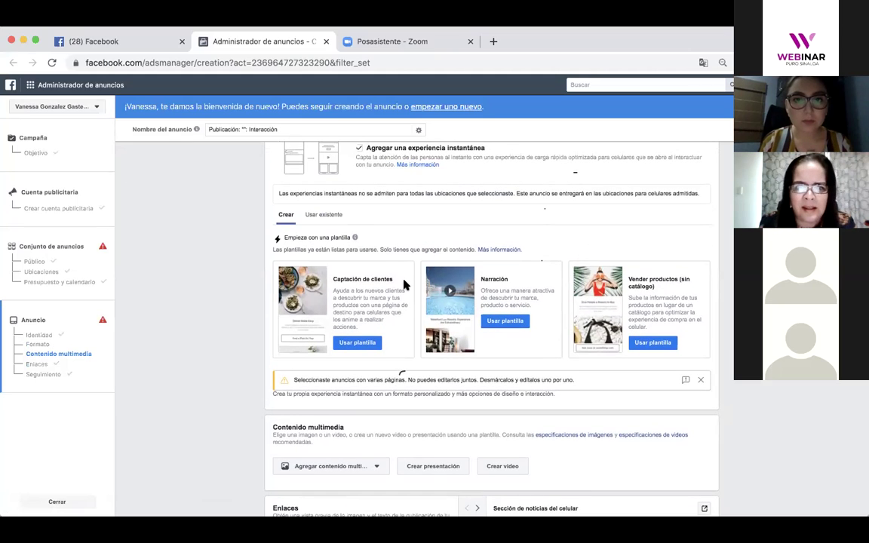
scroll(404, 284, up, 6)
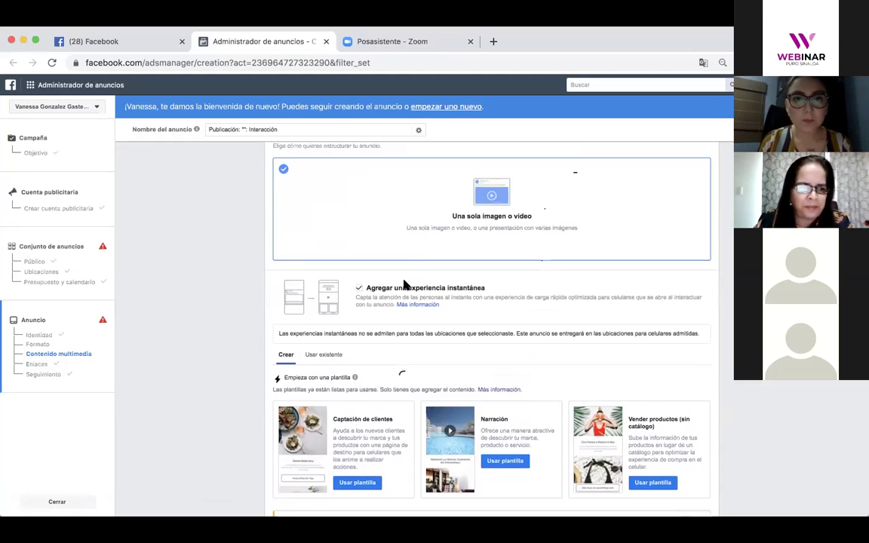
scroll(403, 284, up, 1)
scroll(404, 285, down, 1)
scroll(404, 284, up, 1)
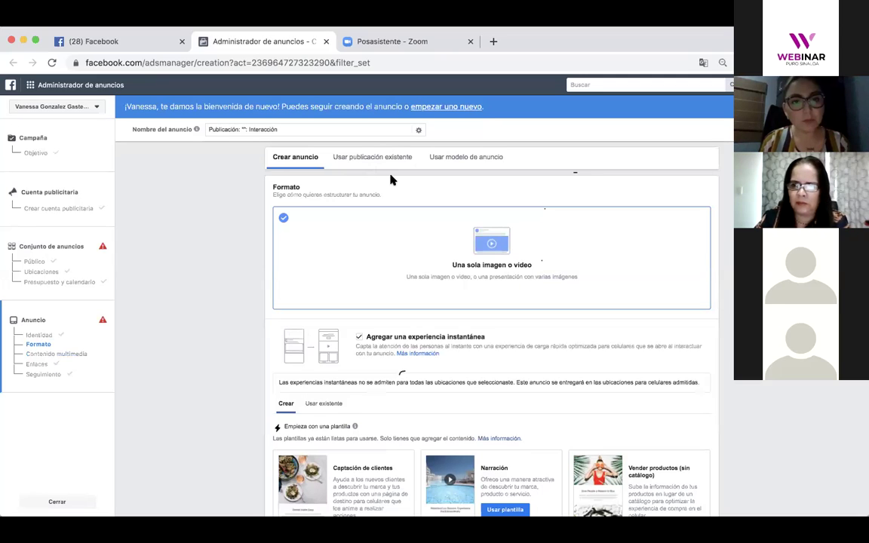
scroll(390, 225, down, 1)
scroll(389, 225, down, 3)
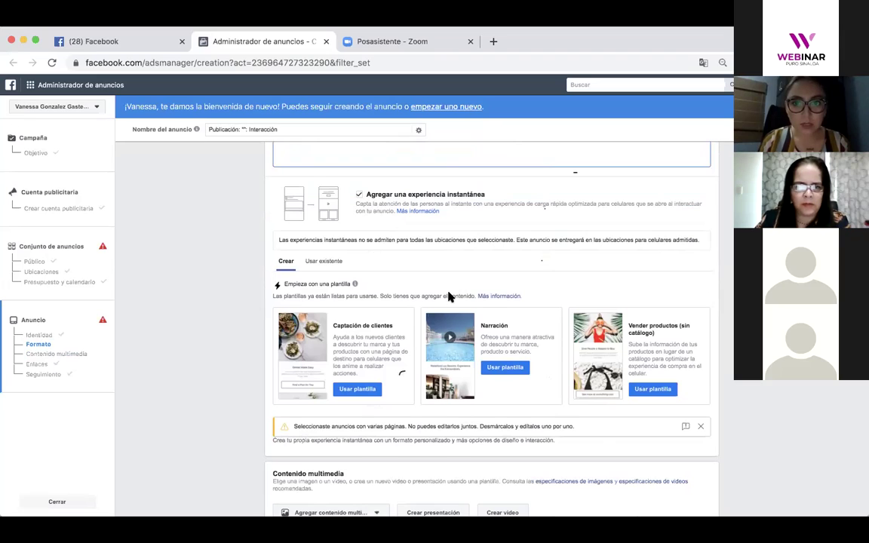
scroll(448, 296, down, 1)
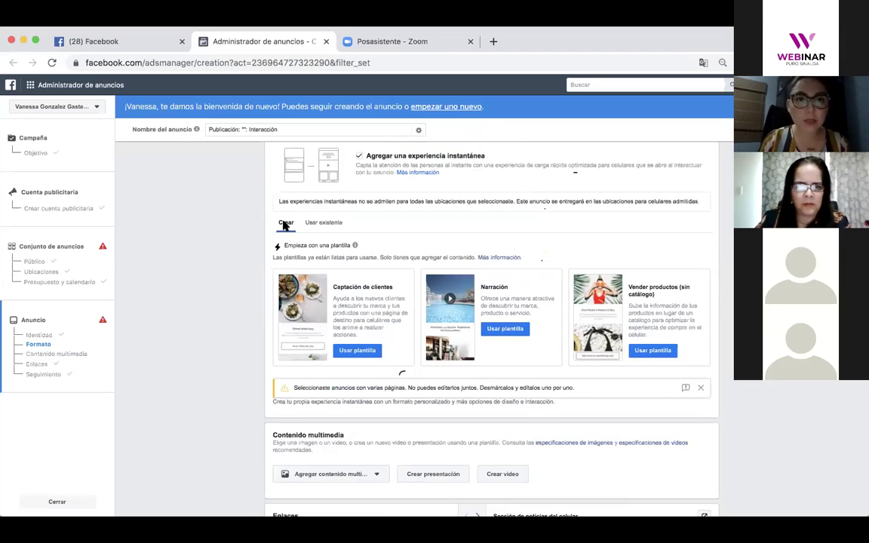
click(314, 223)
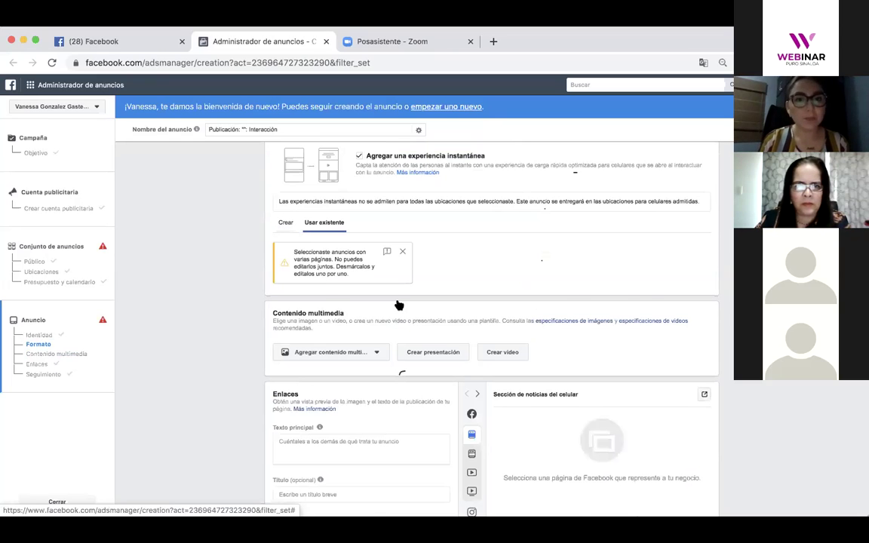
scroll(236, 341, down, 2)
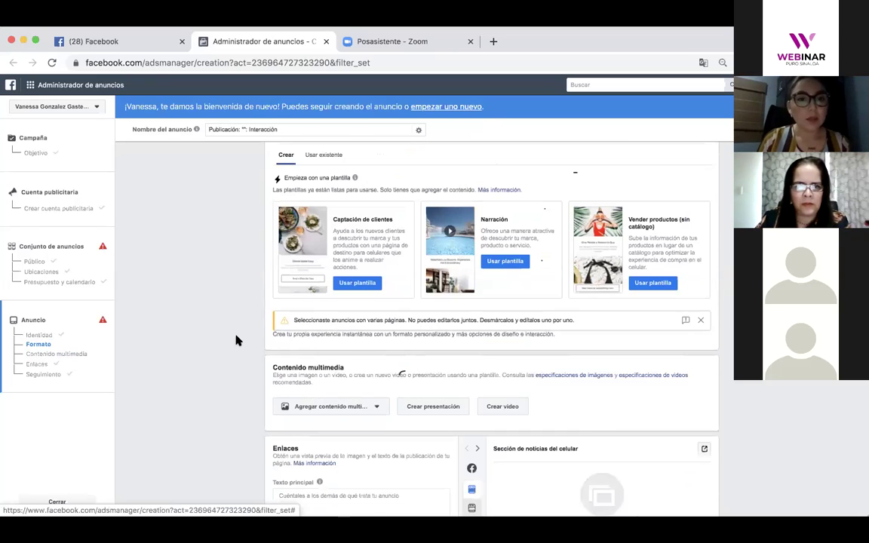
scroll(241, 340, down, 2)
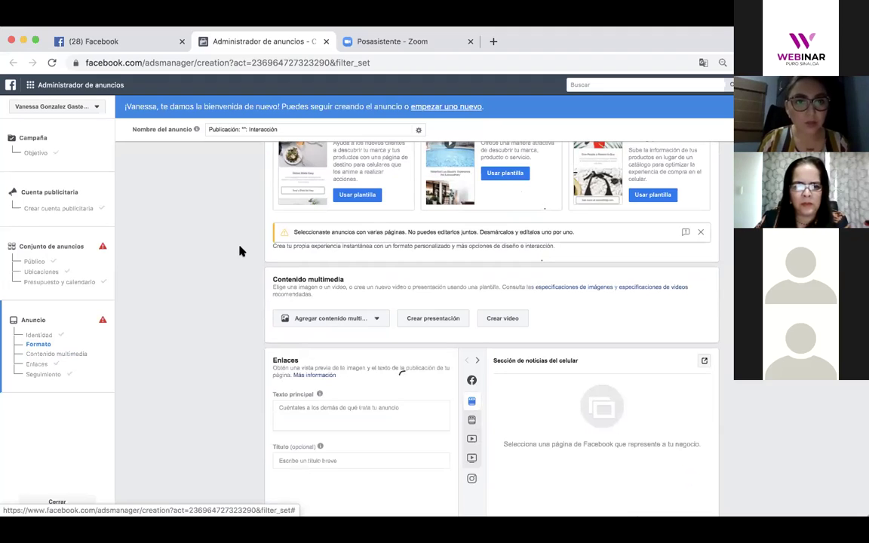
scroll(290, 324, up, 5)
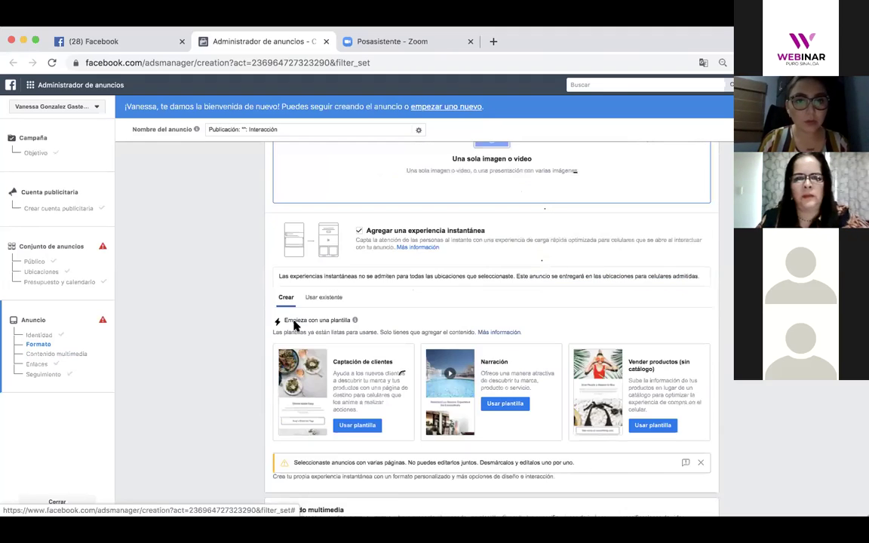
scroll(294, 324, up, 2)
Uncheck 'Agregar una experiencia instantánea' for this ad.
click(359, 316)
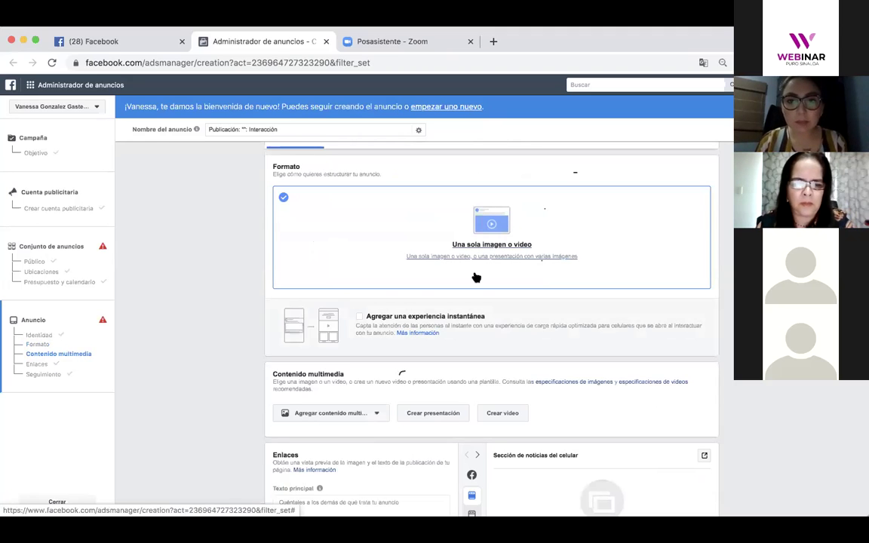
scroll(329, 258, down, 1)
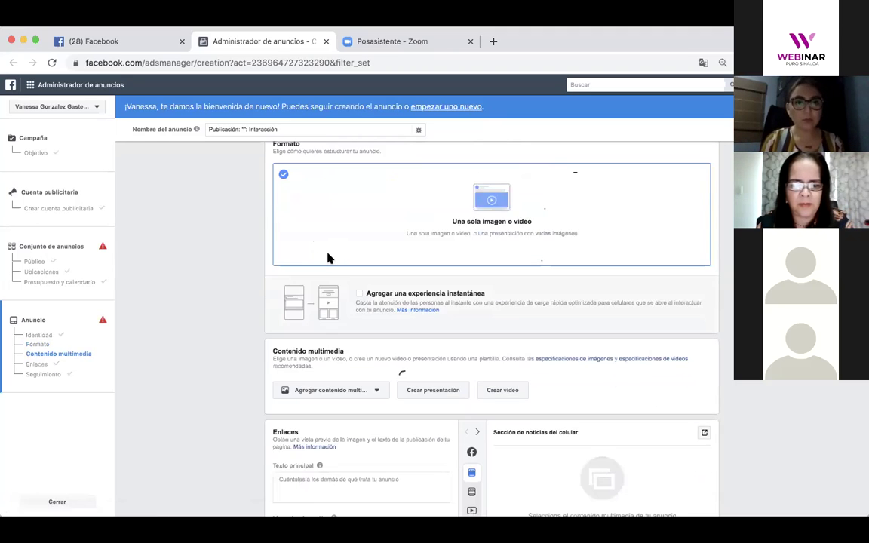
scroll(329, 256, down, 5)
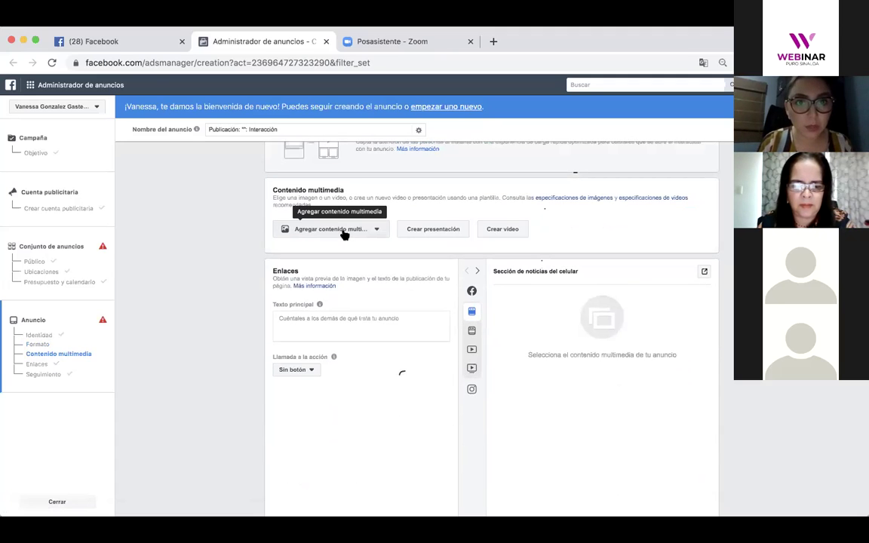
Upload the 1300 × 565 women's-faces collage as the ad's media image.
click(343, 235)
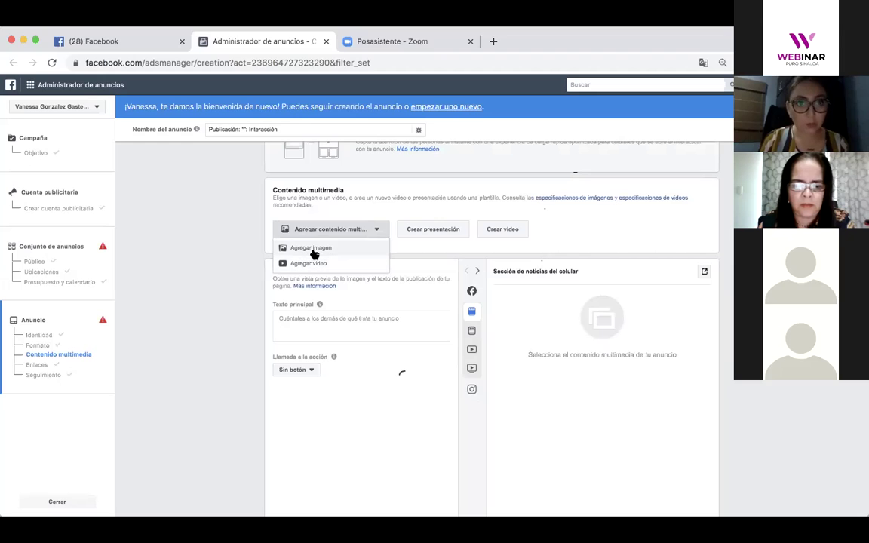
click(314, 251)
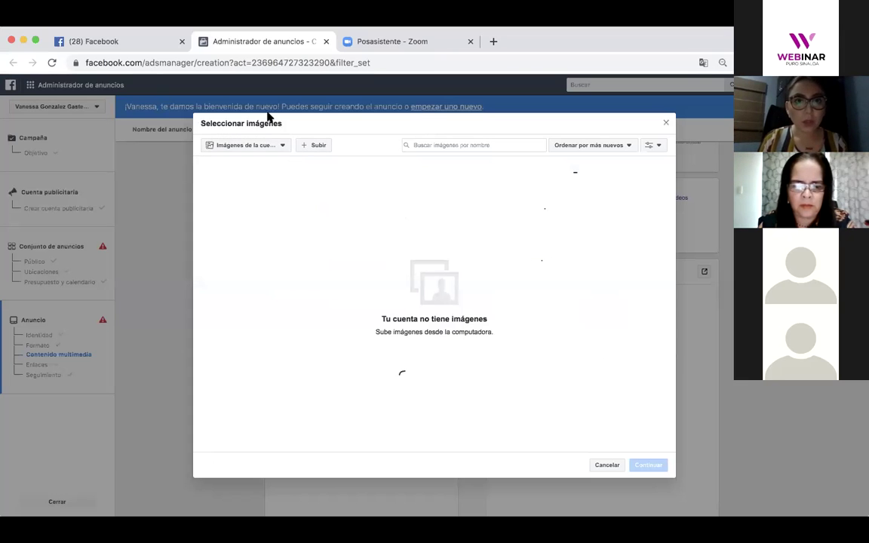
click(315, 145)
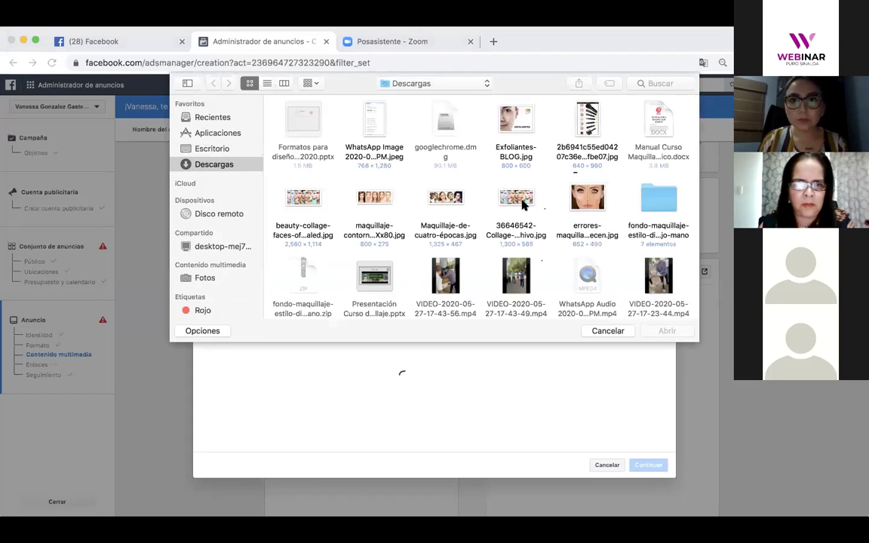
click(520, 201)
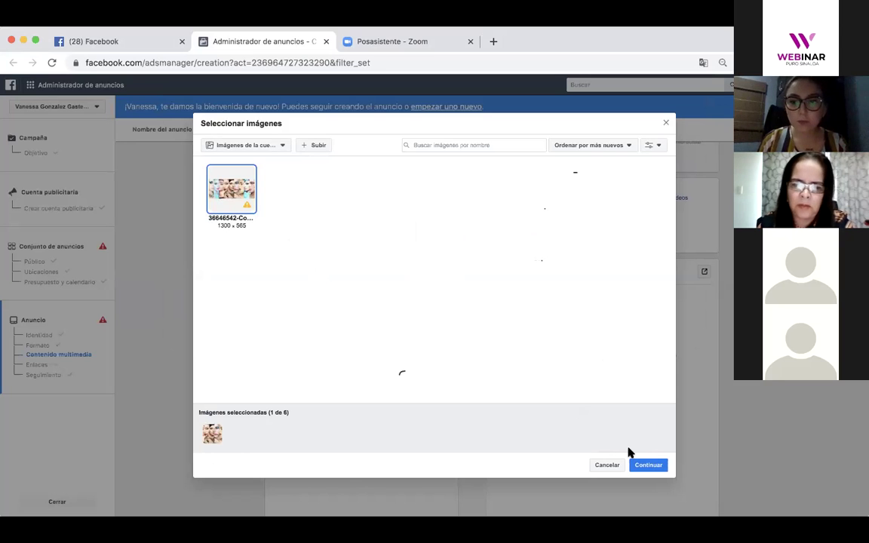
click(643, 464)
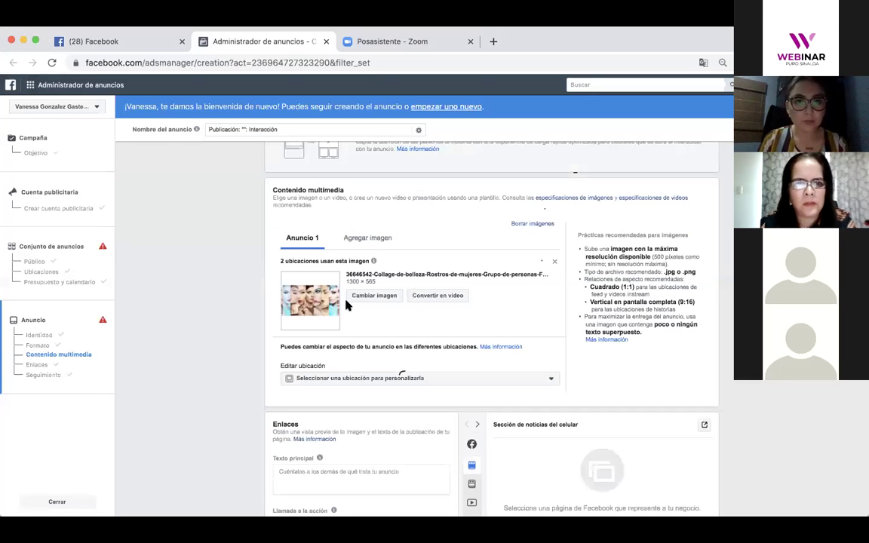
scroll(347, 305, down, 2)
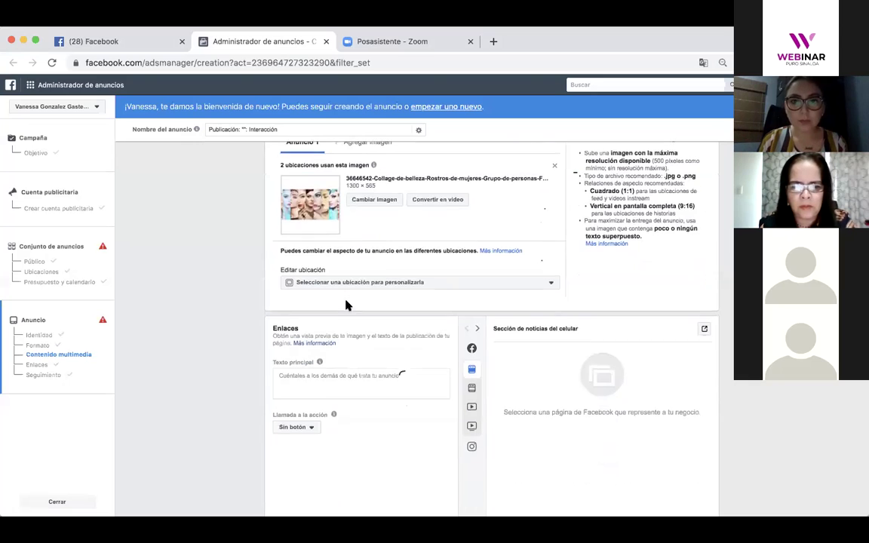
scroll(347, 304, up, 1)
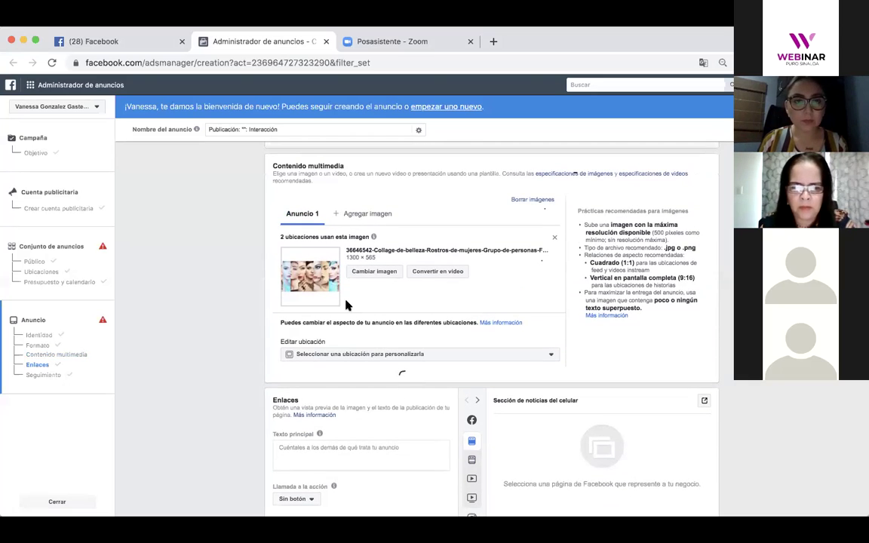
Upload the maquillaje-contorno face contouring picture as a second image, creating Anuncio 2.
click(357, 216)
click(315, 143)
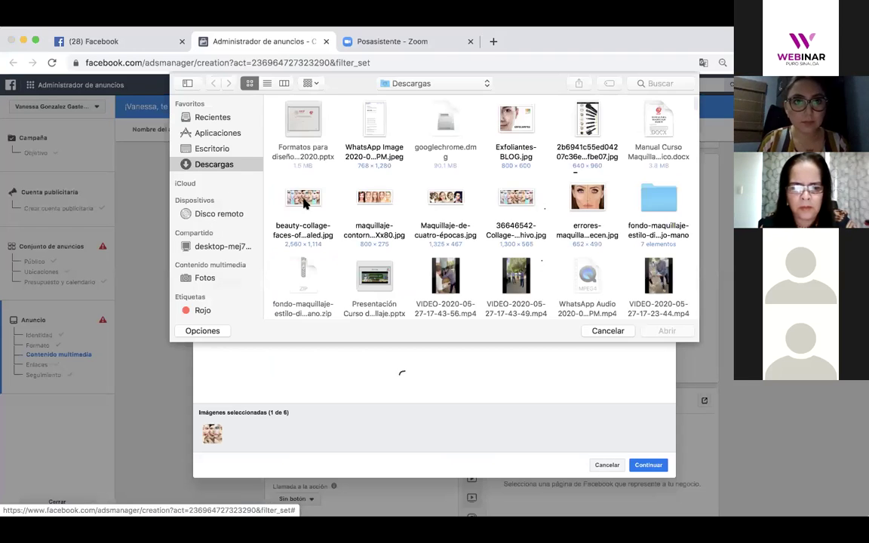
double_click(309, 201)
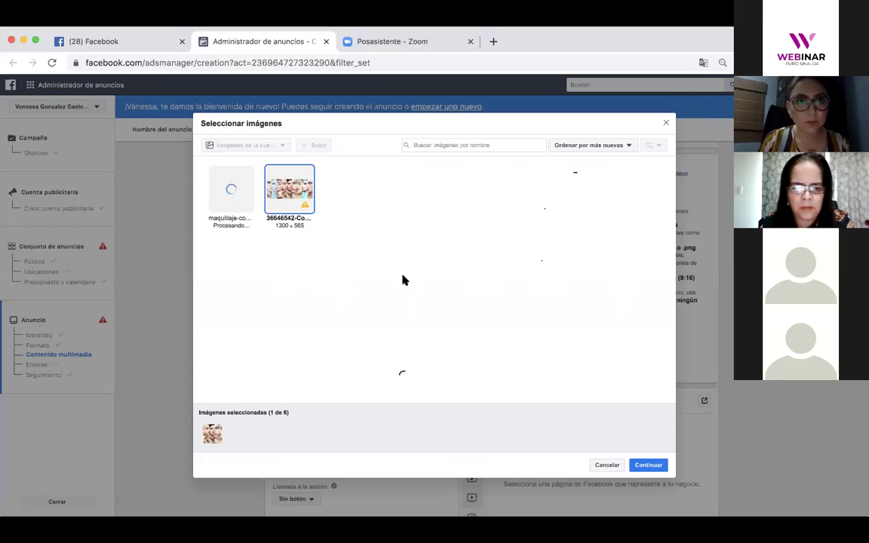
click(647, 465)
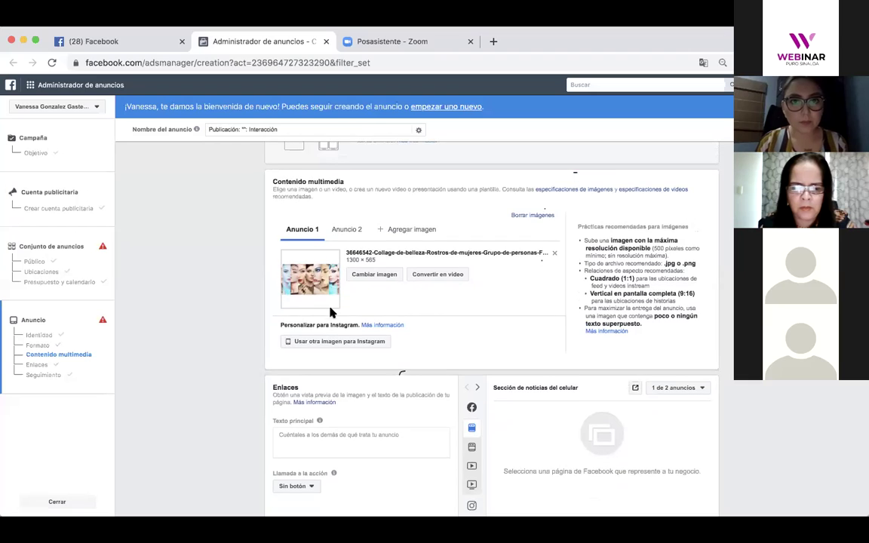
scroll(317, 287, down, 1)
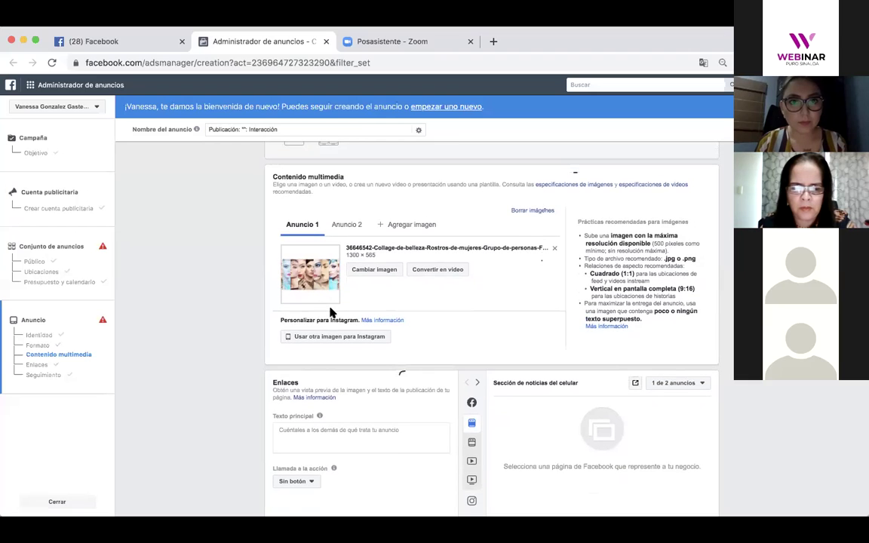
Compare the Anuncio 1 and Anuncio 2 images, ending on Anuncio 2's contouring image.
click(343, 227)
click(305, 225)
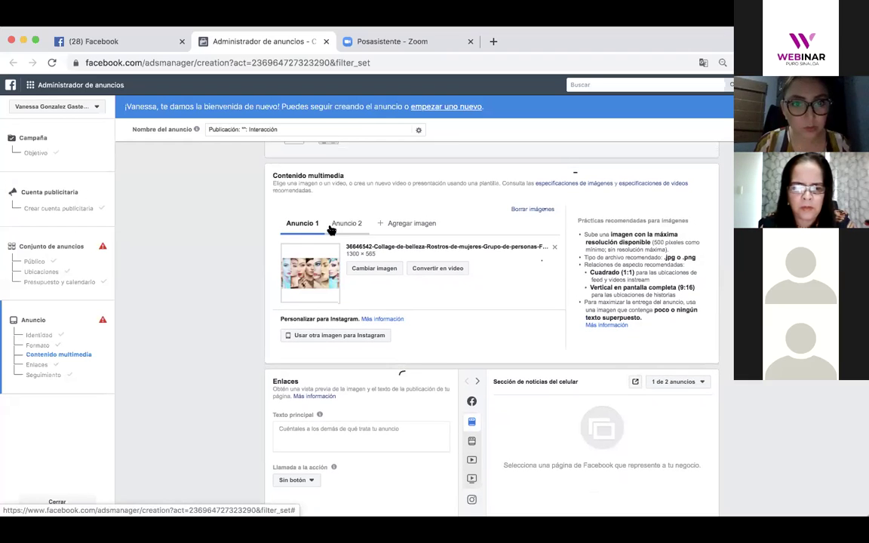
click(342, 226)
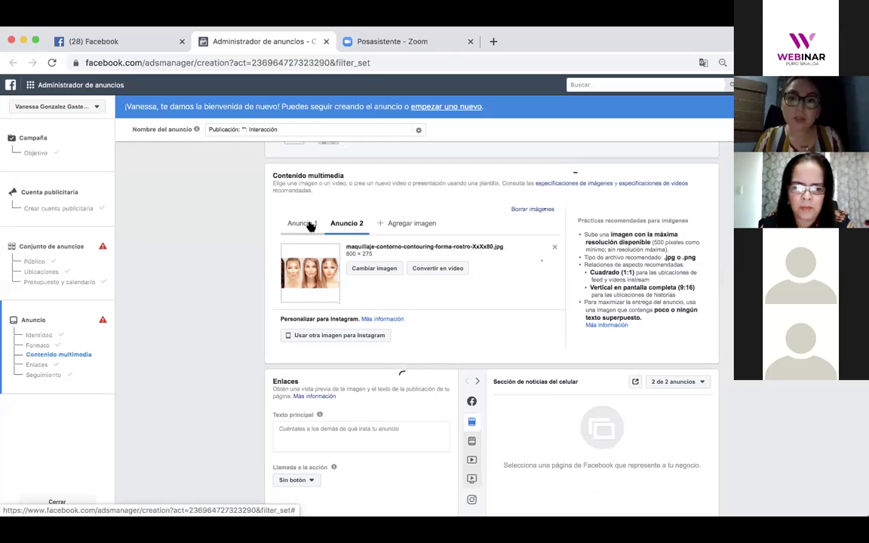
click(309, 229)
click(350, 226)
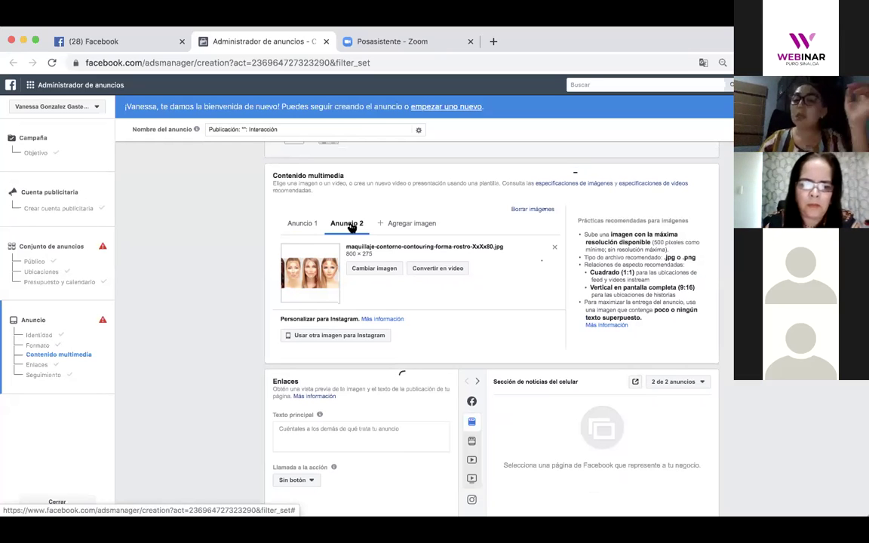
click(412, 224)
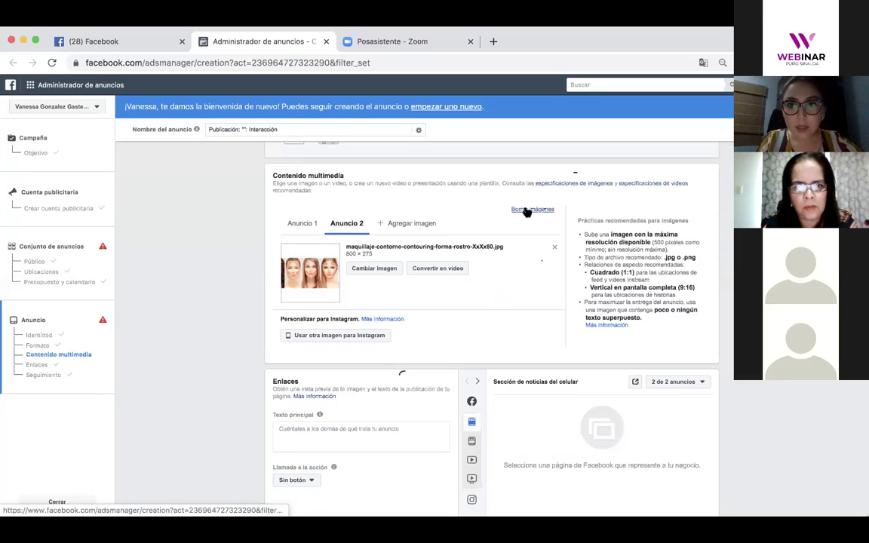
Browse the Kit de creación de videos templates for the contouring image, closing it without applying one.
click(436, 270)
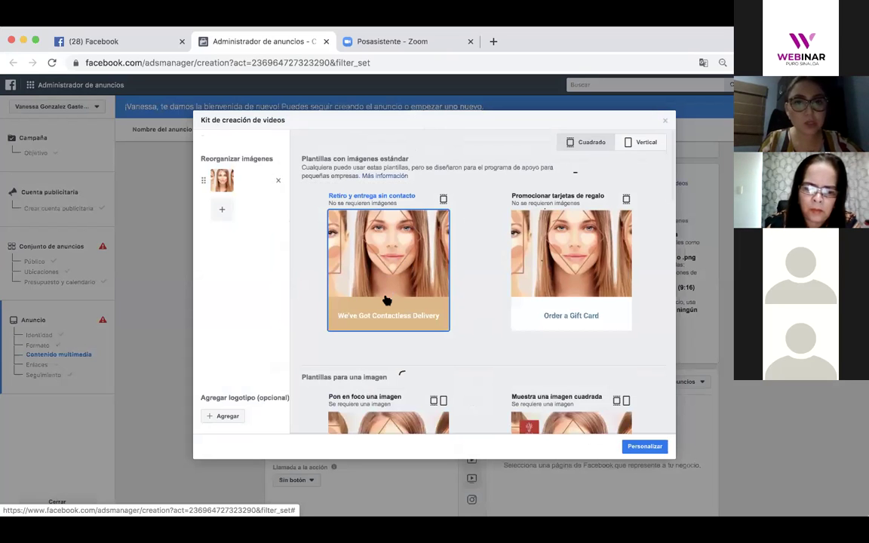
scroll(389, 265, down, 3)
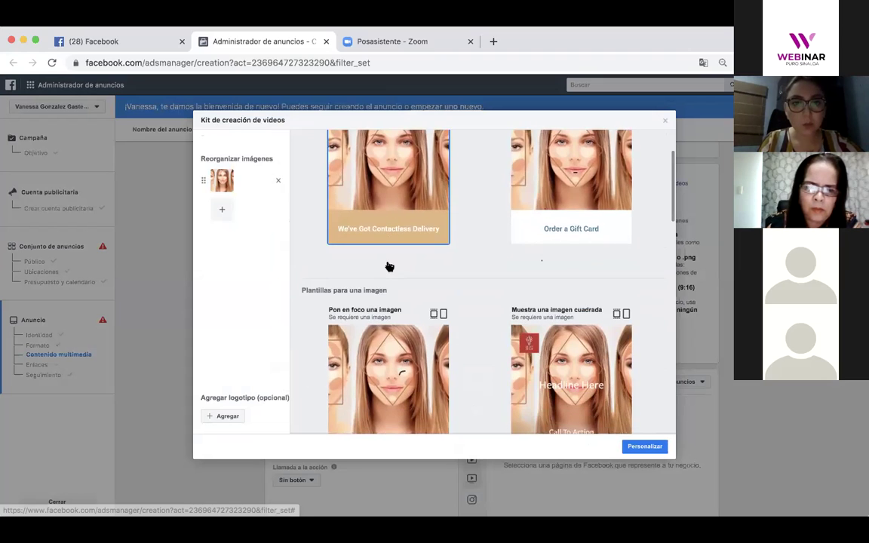
scroll(390, 265, down, 5)
scroll(388, 265, up, 3)
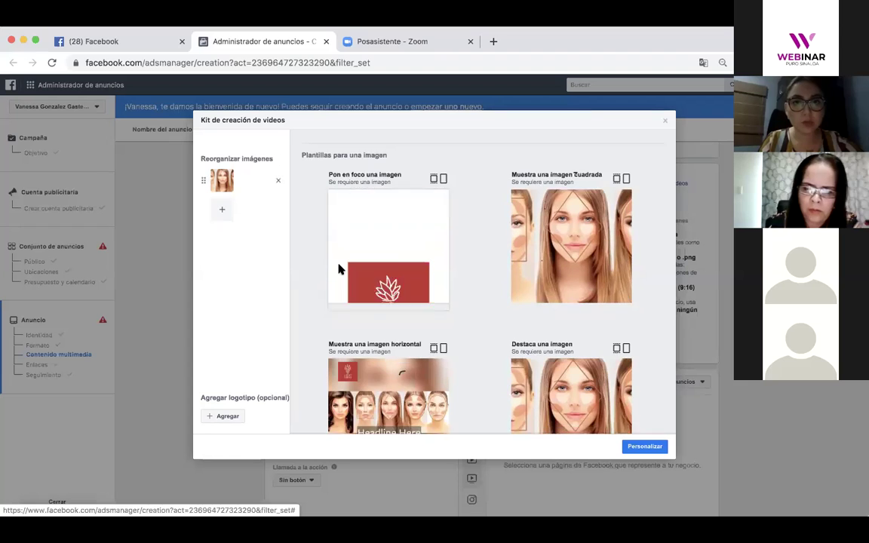
scroll(339, 270, down, 2)
scroll(339, 270, down, 1)
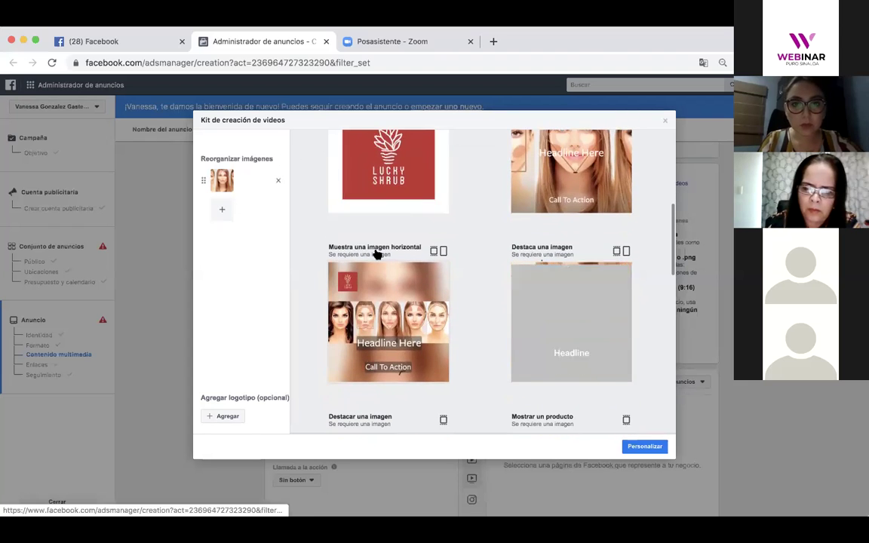
scroll(483, 239, down, 2)
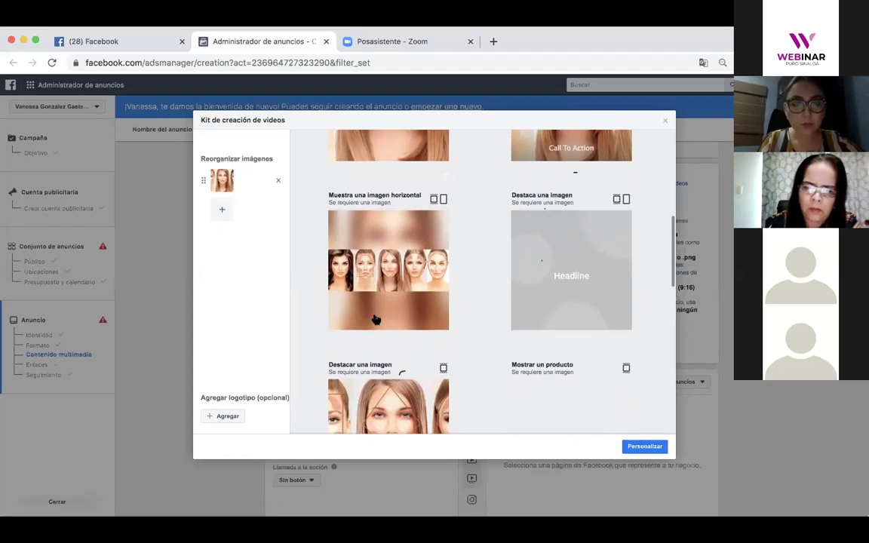
scroll(374, 316, down, 2)
scroll(375, 319, down, 2)
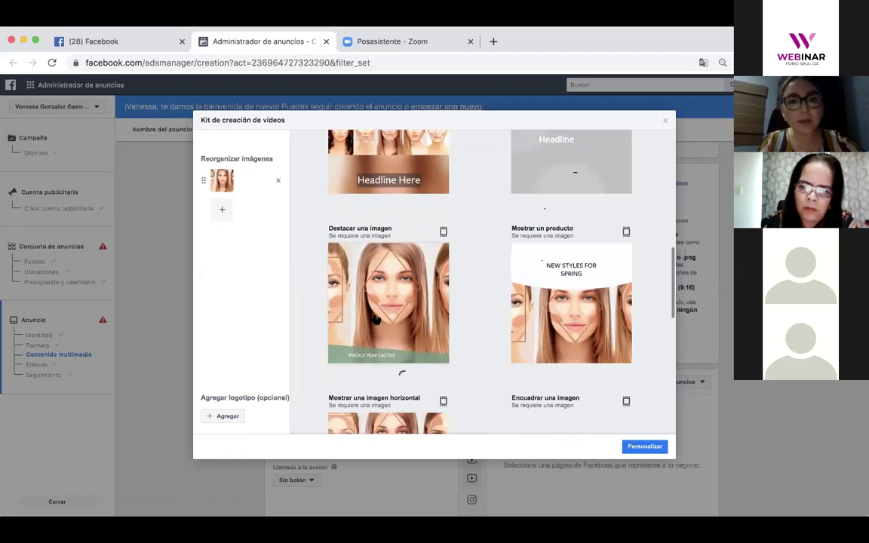
scroll(375, 319, down, 2)
scroll(375, 319, down, 1)
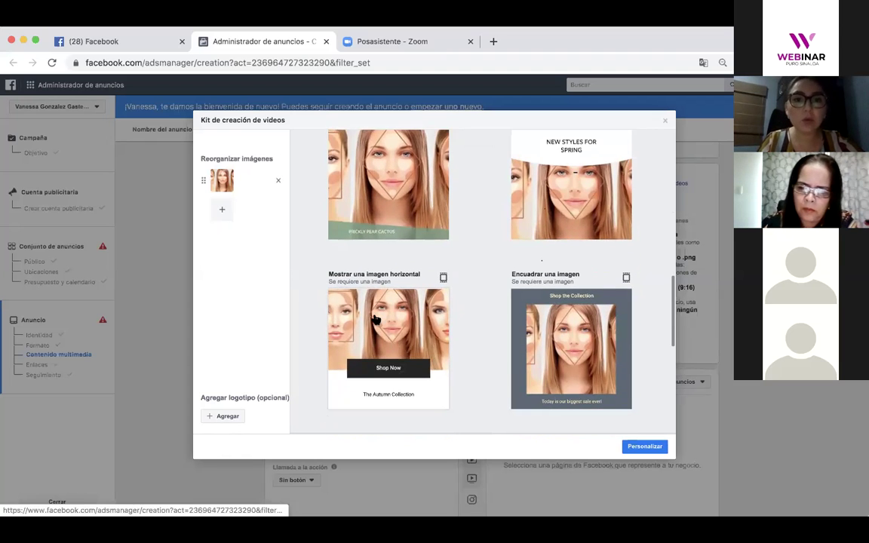
scroll(374, 319, up, 3)
scroll(375, 319, up, 5)
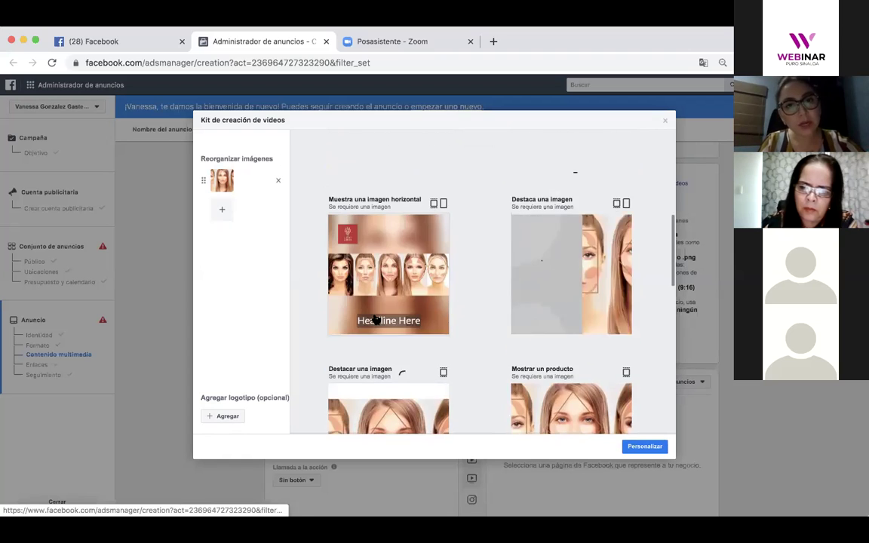
scroll(375, 319, up, 8)
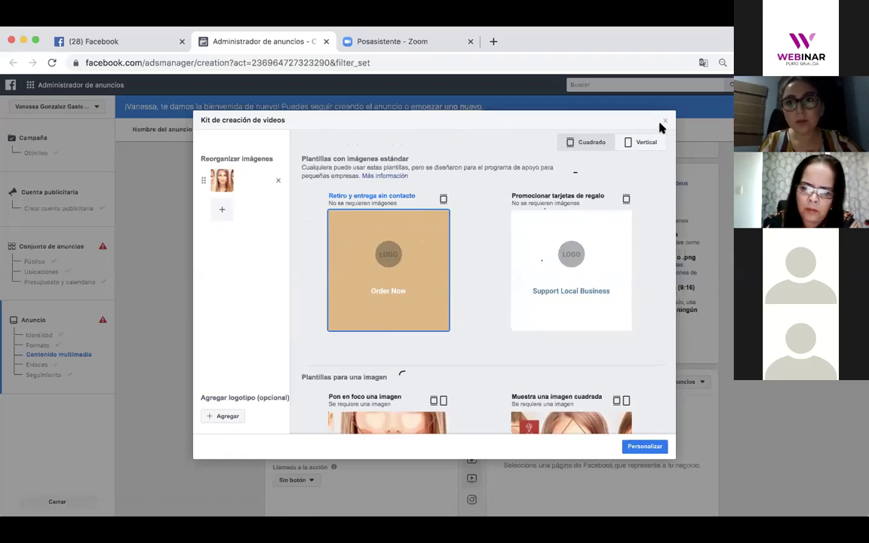
key(Escape)
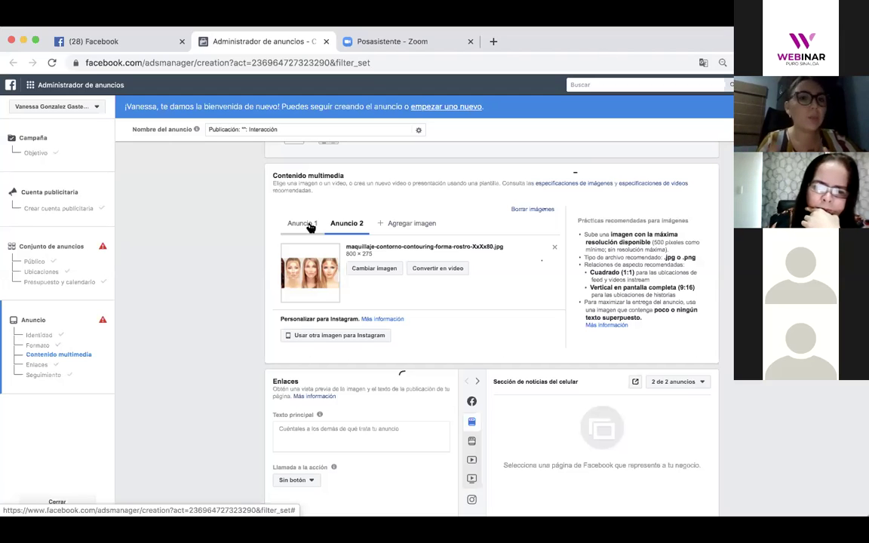
Delete the Anuncio 2 contouring image, leaving only the collage, and review Formato and Enlaces.
click(555, 252)
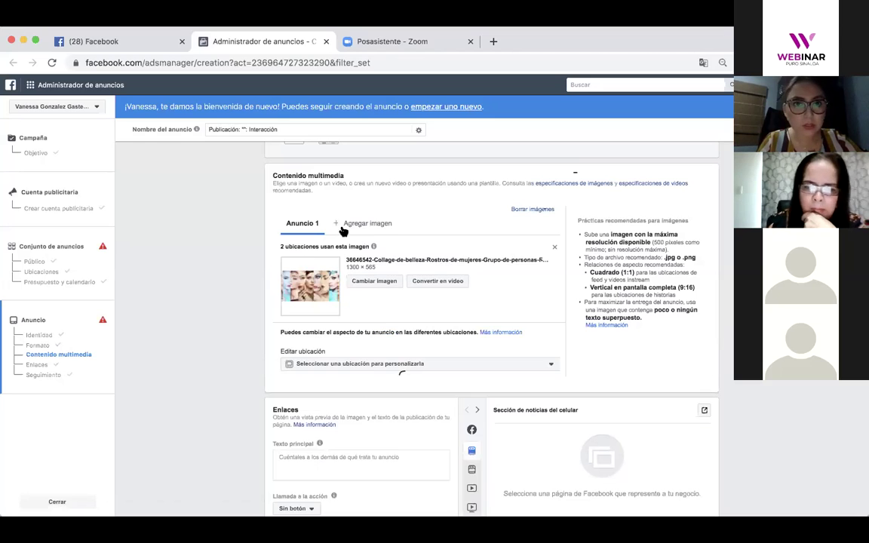
scroll(332, 280, down, 2)
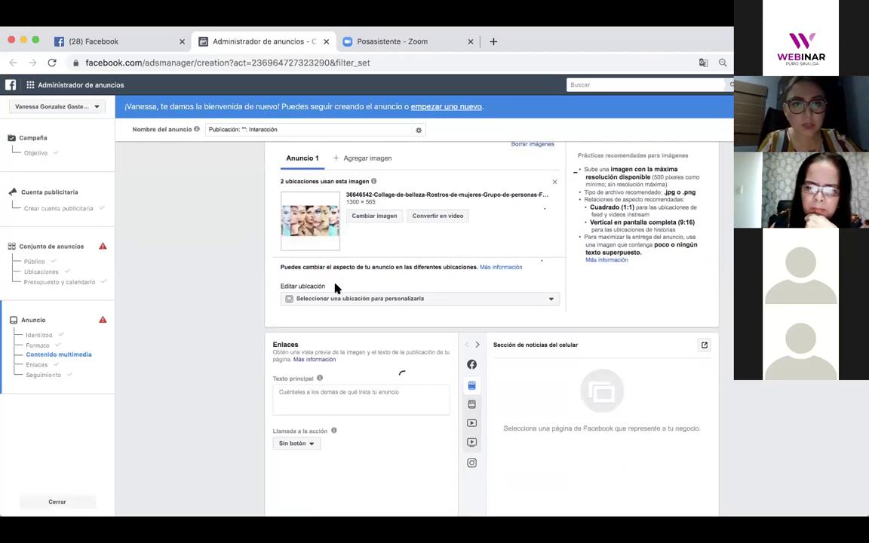
scroll(326, 290, up, 10)
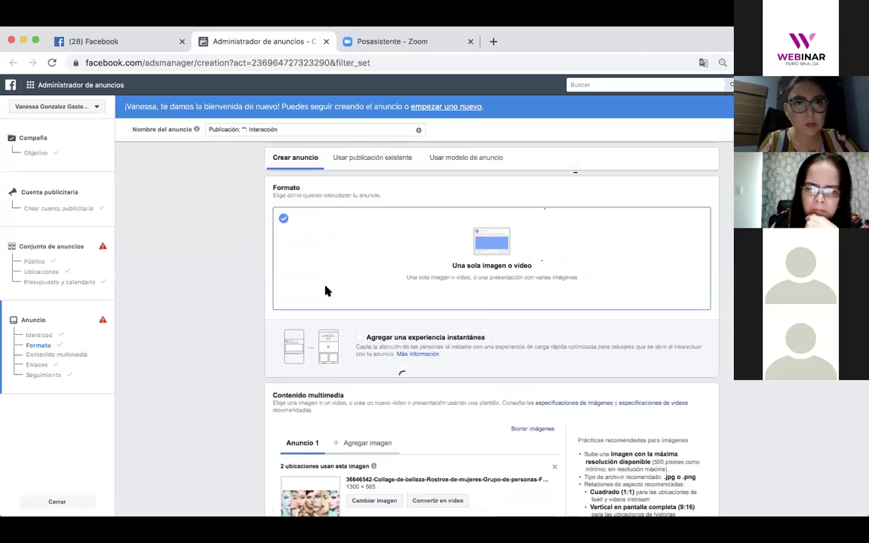
scroll(326, 290, down, 5)
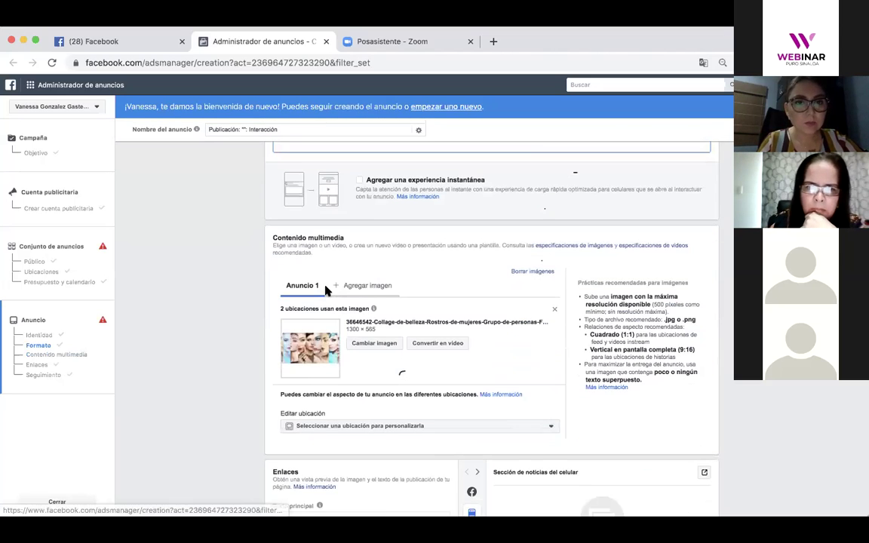
scroll(468, 279, down, 1)
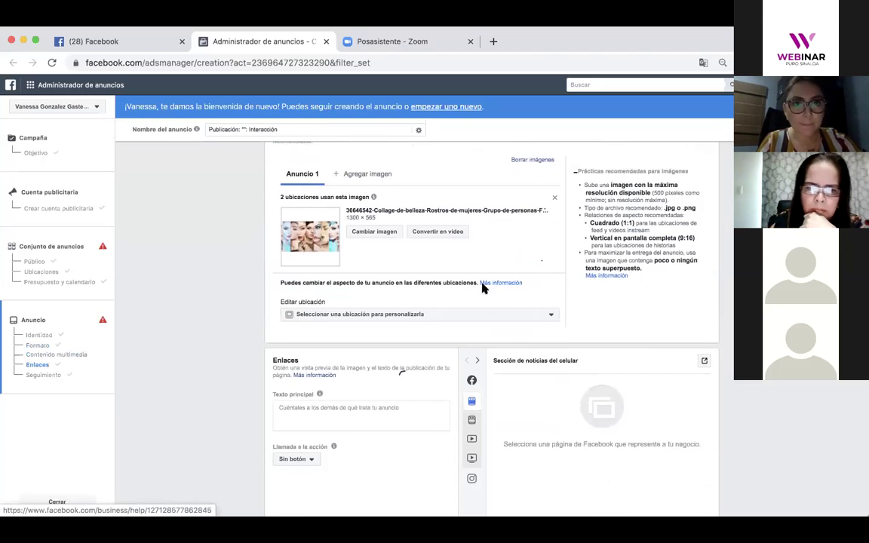
scroll(435, 270, up, 1)
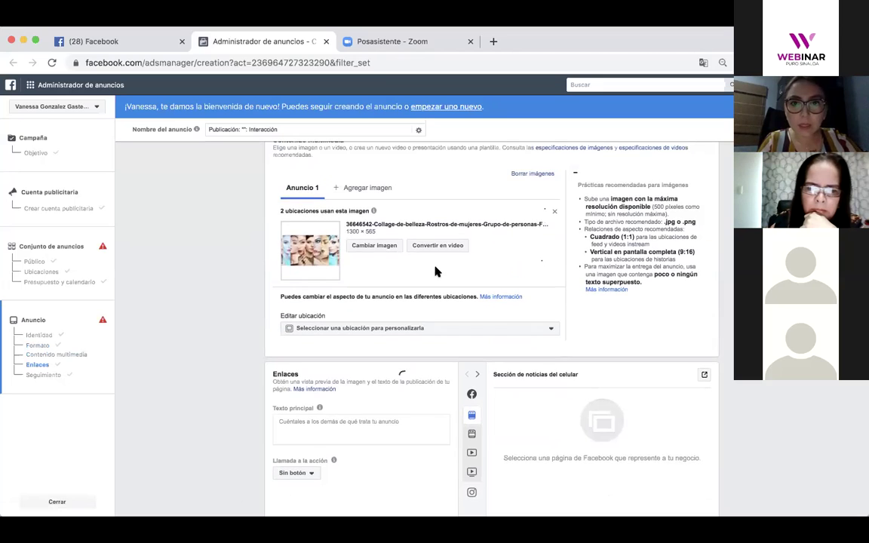
scroll(363, 288, up, 2)
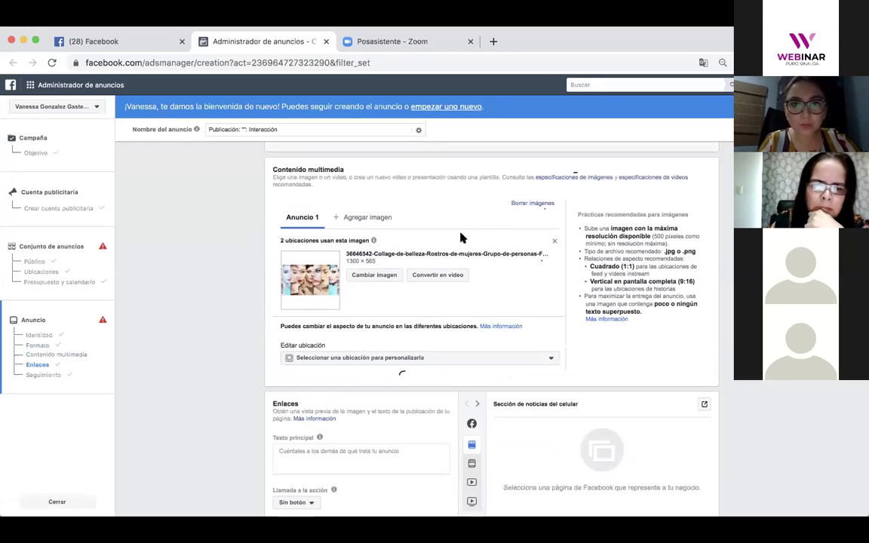
scroll(349, 340, down, 5)
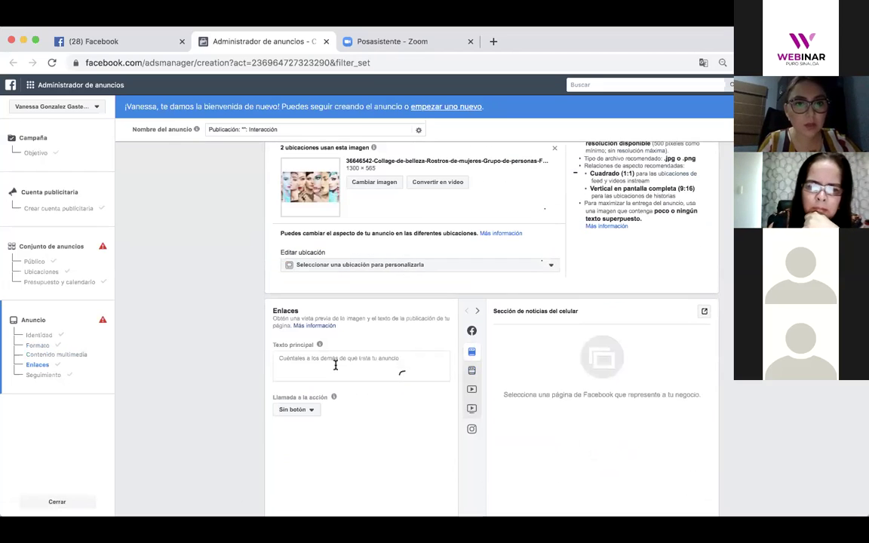
Place the cursor in the Texto principal box and review the ad editor.
click(336, 366)
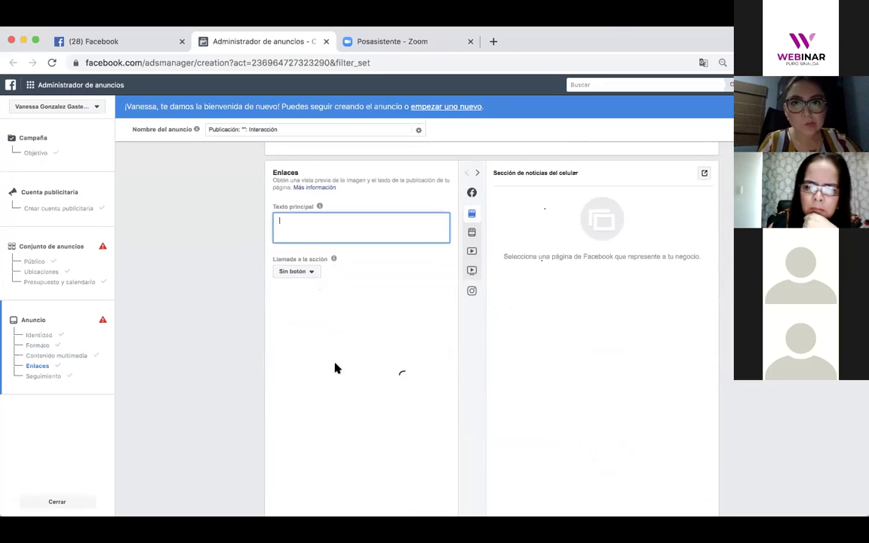
mouse_move(471, 194)
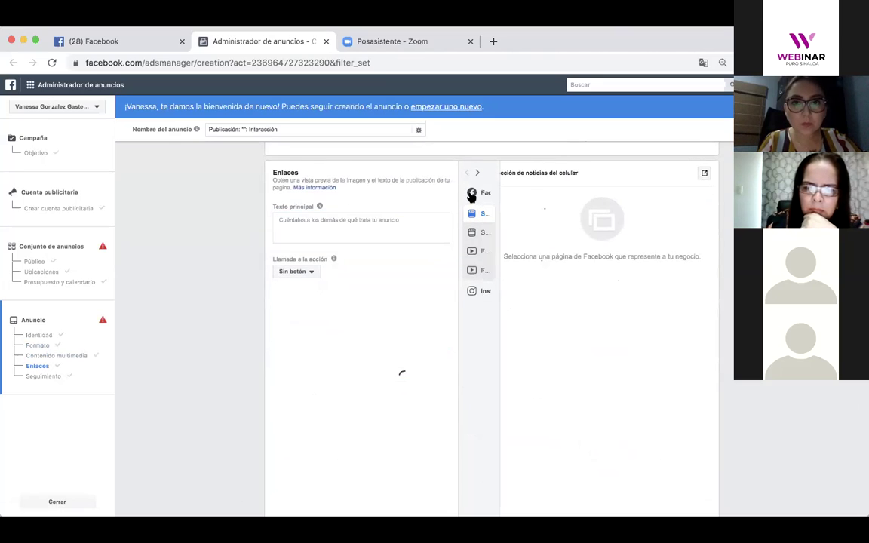
scroll(349, 210, up, 1)
scroll(350, 209, up, 3)
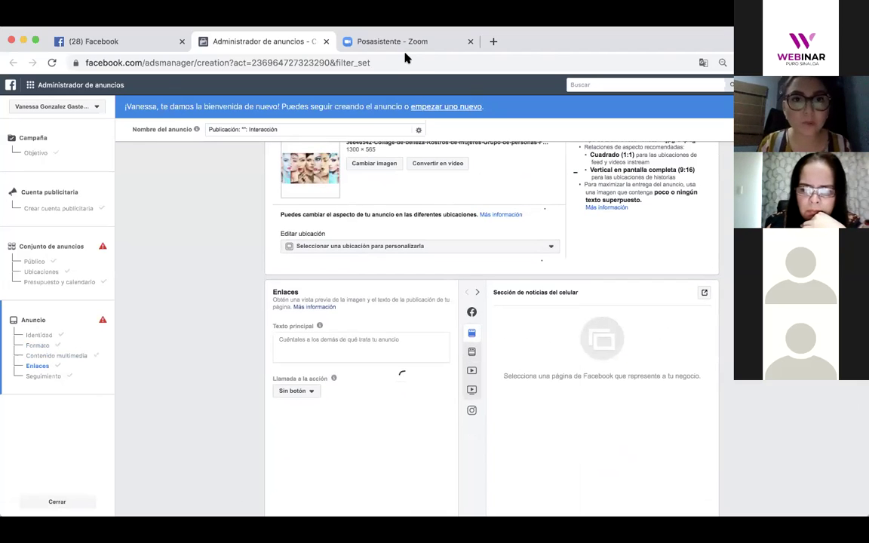
scroll(378, 285, up, 1)
scroll(379, 287, up, 3)
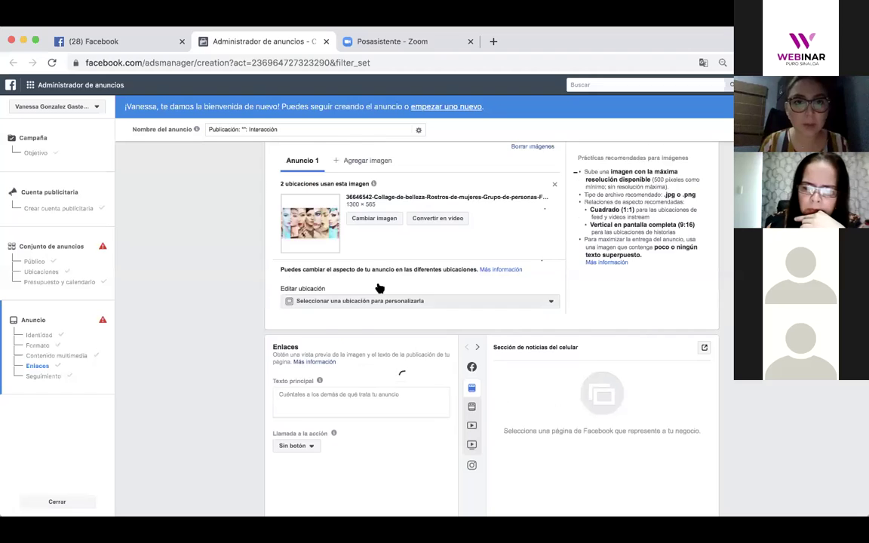
scroll(379, 284, down, 4)
scroll(379, 284, down, 1)
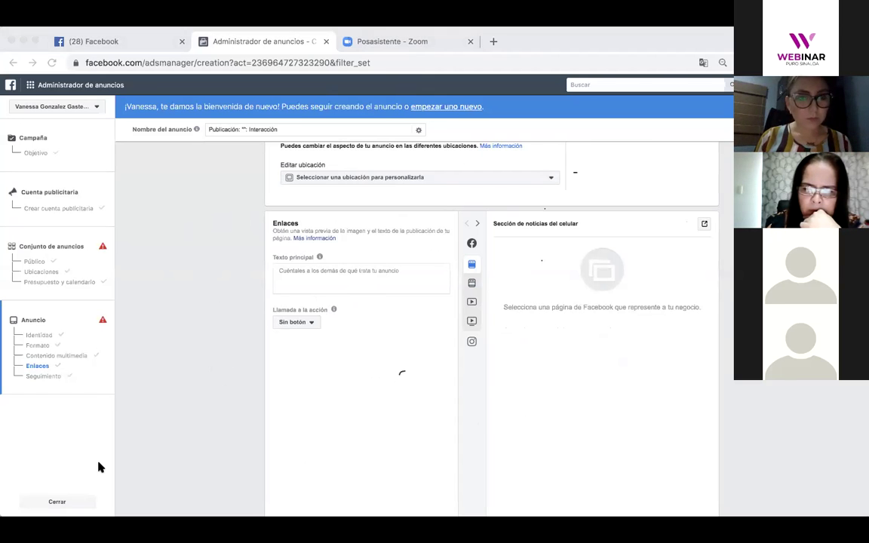
Switch to the MODULO IV presentation and settle on slide 5, 'Secuencia'.
key(super+Tab)
scroll(98, 460, down, 1)
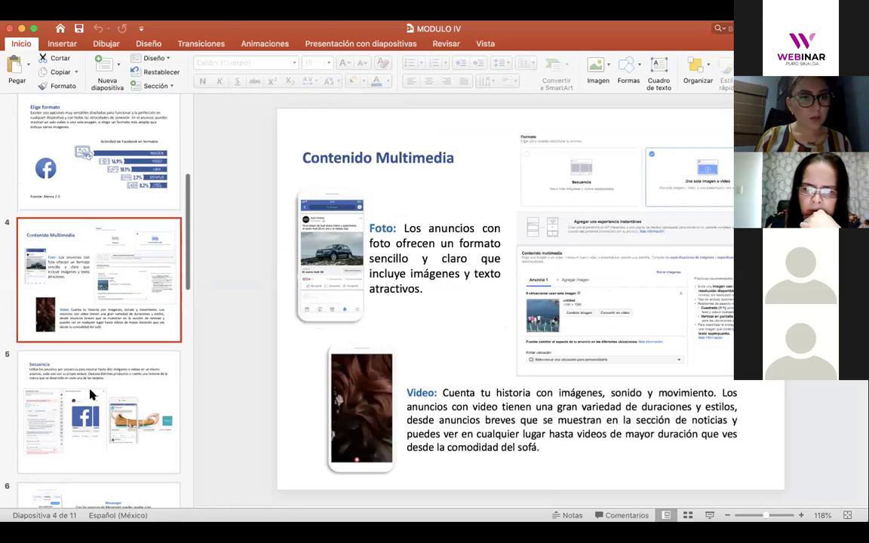
key(Down)
click(85, 298)
key(Down)
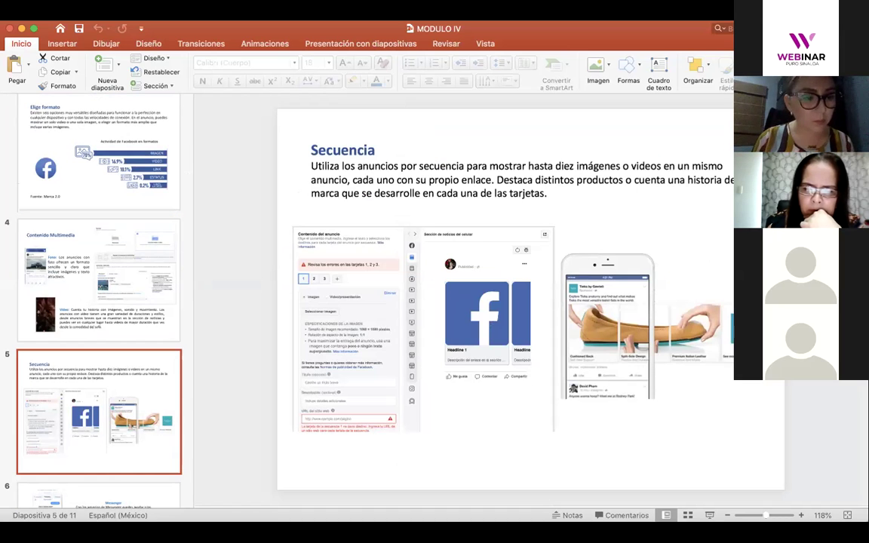
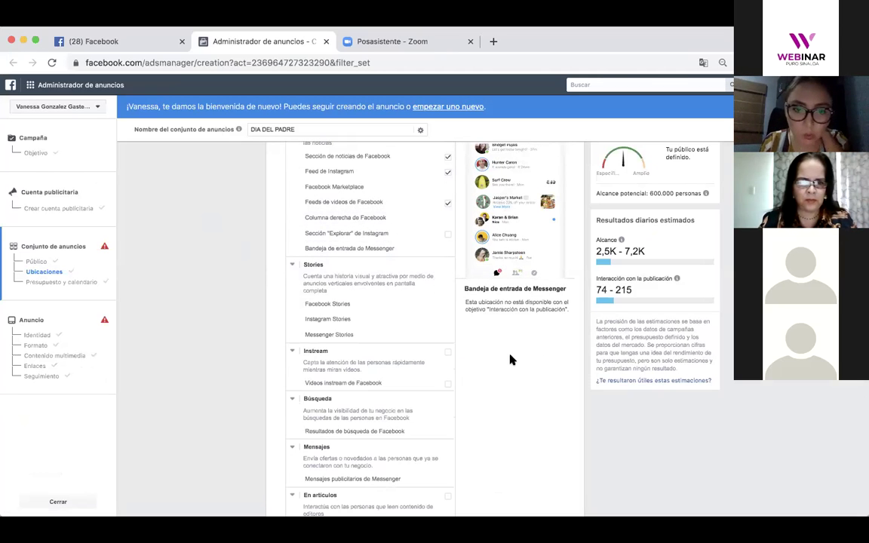
Review the ad set's placements, then move through Presupuesto y calendario to the ad's Identidad section.
scroll(277, 356, down, 1)
scroll(277, 355, down, 4)
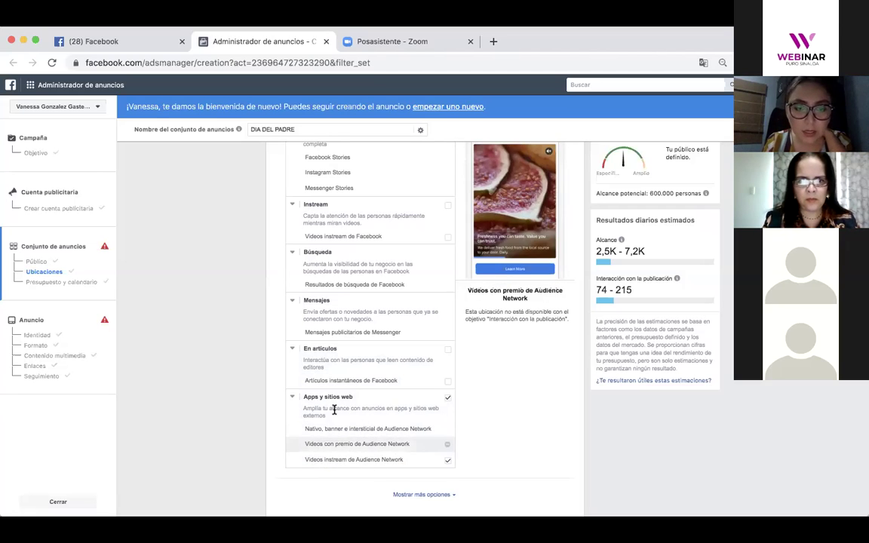
scroll(304, 440, up, 1)
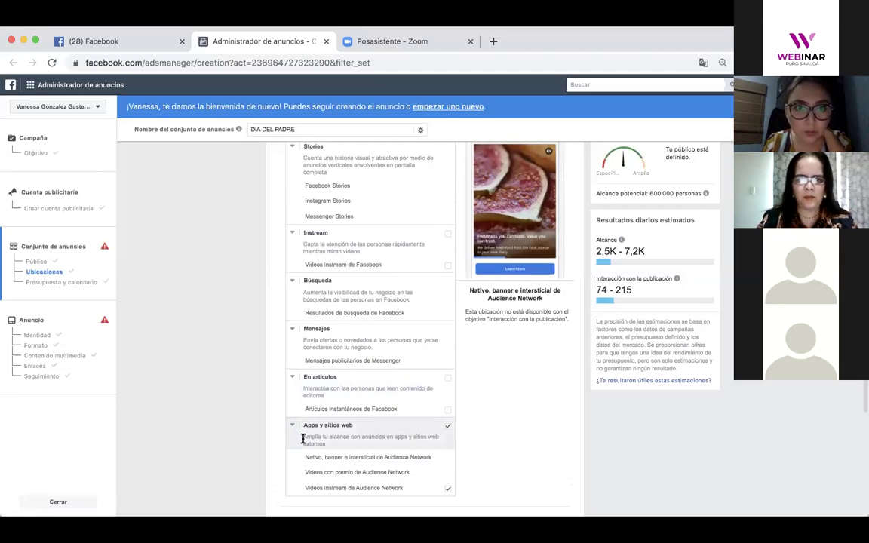
scroll(305, 444, up, 1)
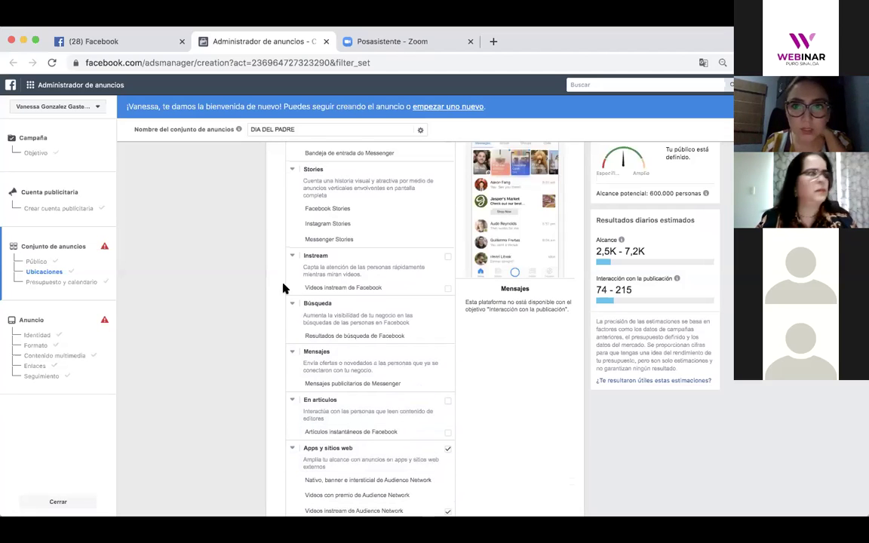
scroll(377, 284, up, 3)
scroll(378, 284, up, 3)
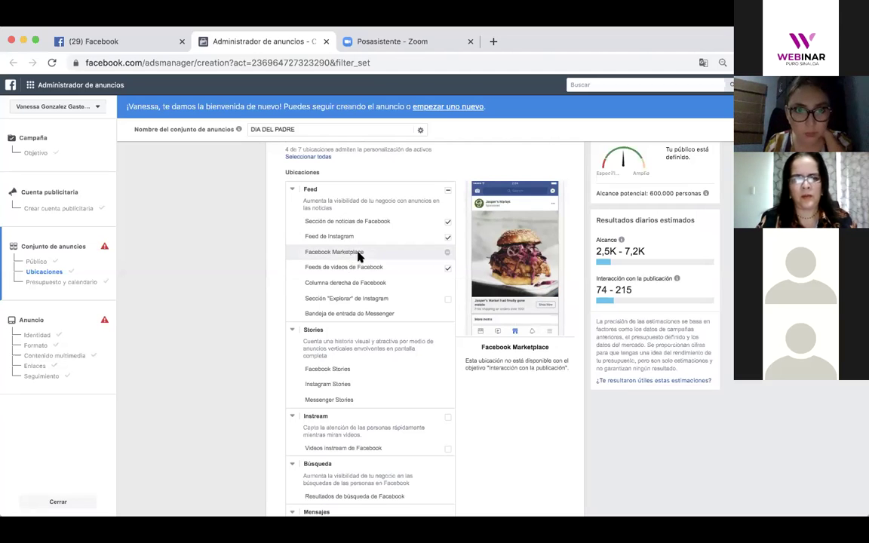
scroll(313, 270, down, 2)
click(75, 281)
click(42, 335)
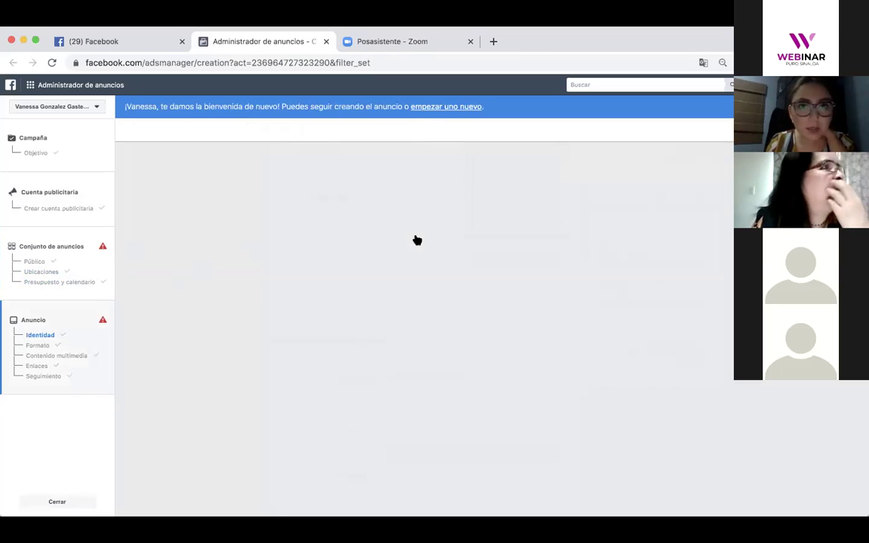
Scroll the Crear anuncio form to view its Formato and Contenido multimedia sections.
scroll(423, 366, down, 3)
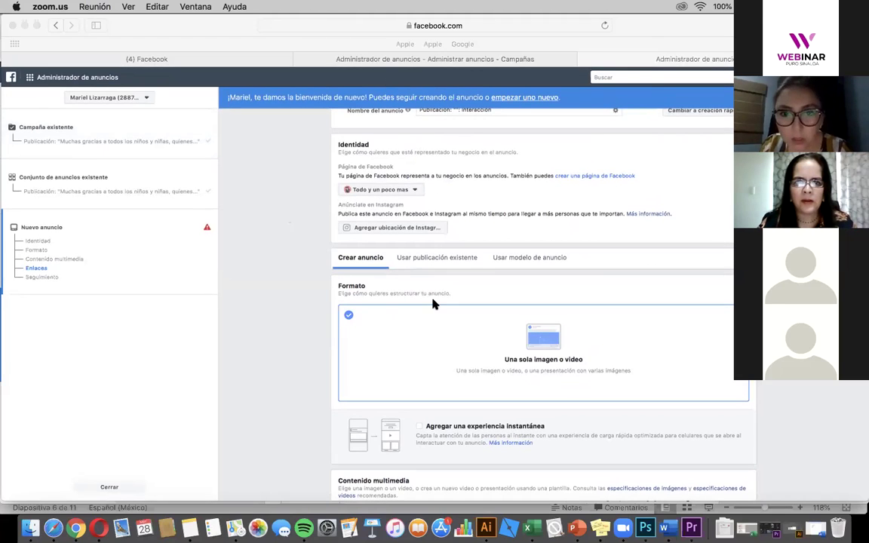
scroll(433, 304, down, 1)
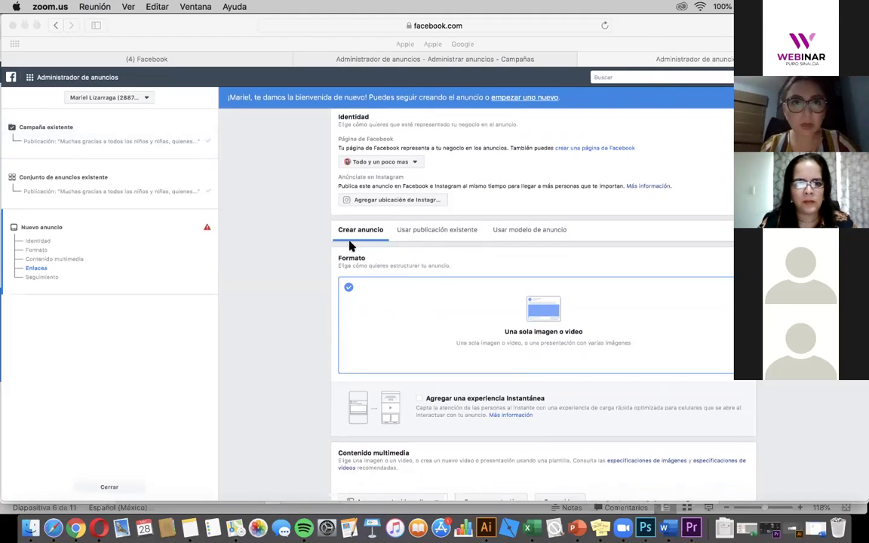
scroll(362, 190, up, 1)
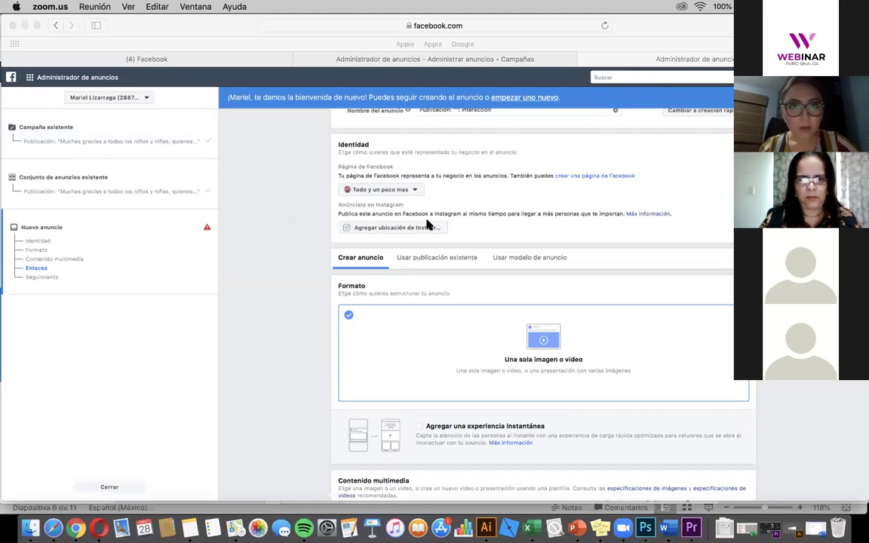
scroll(427, 224, down, 3)
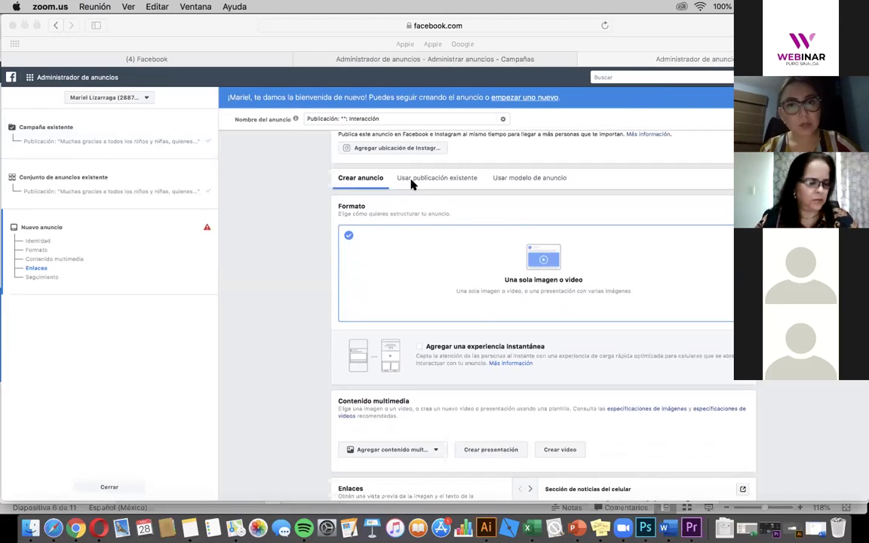
Switch the ad to Usar publicación existente and browse the Page's posts without selecting one.
click(450, 185)
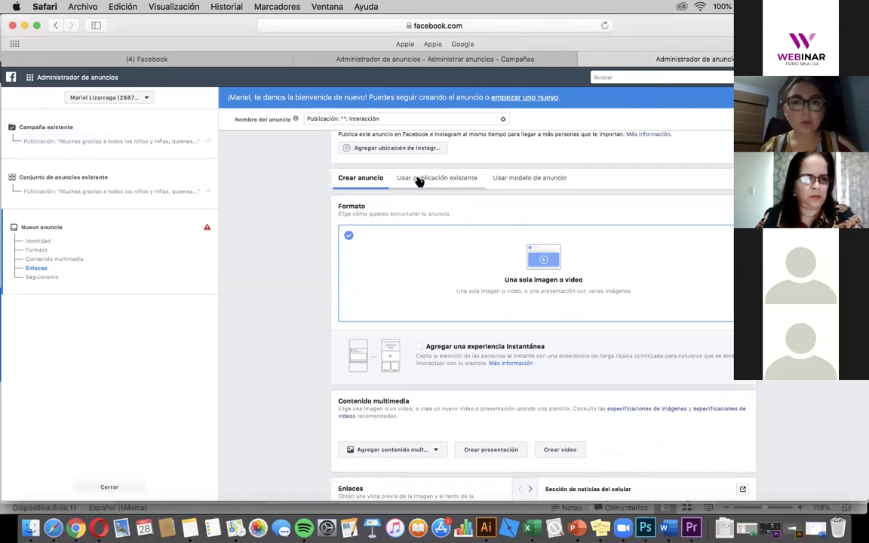
click(417, 181)
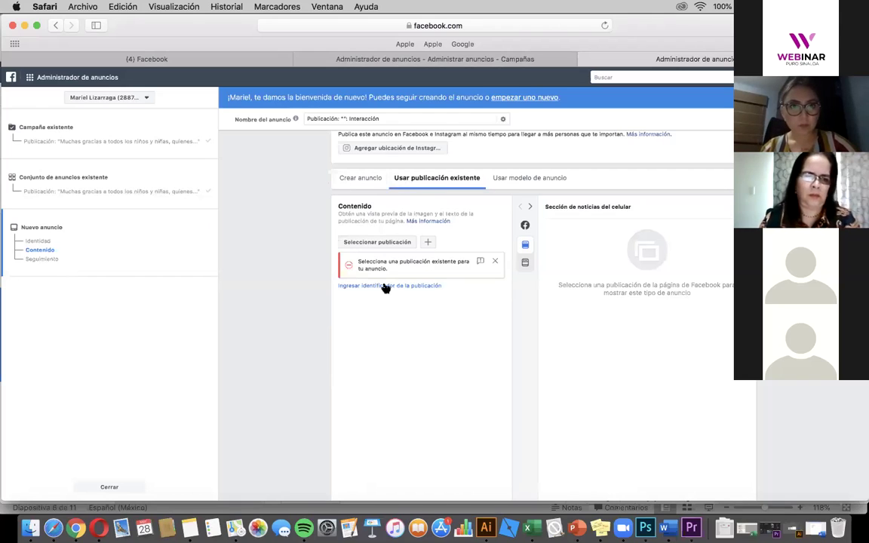
scroll(384, 286, up, 1)
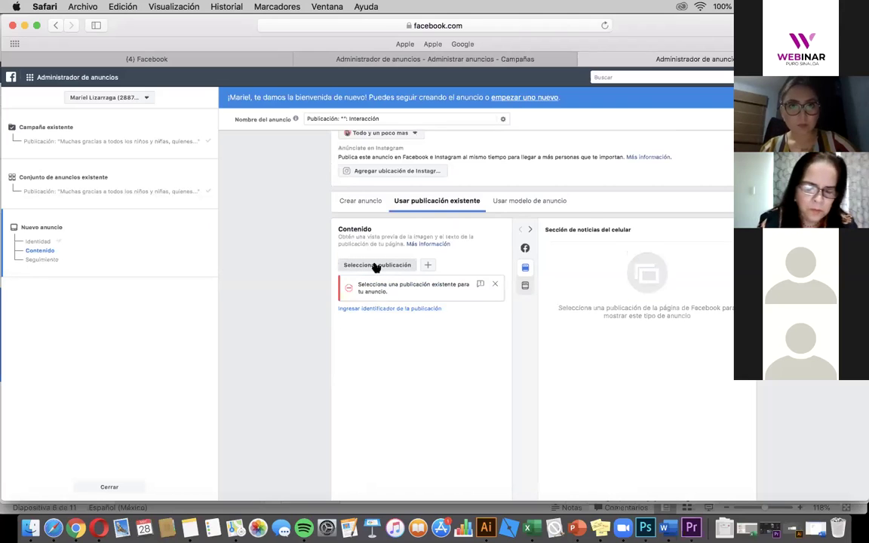
click(375, 266)
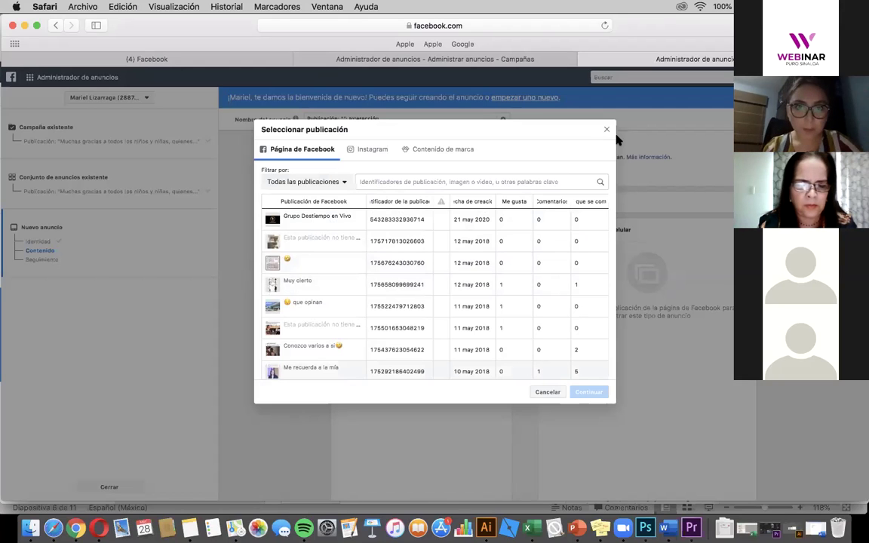
key(Escape)
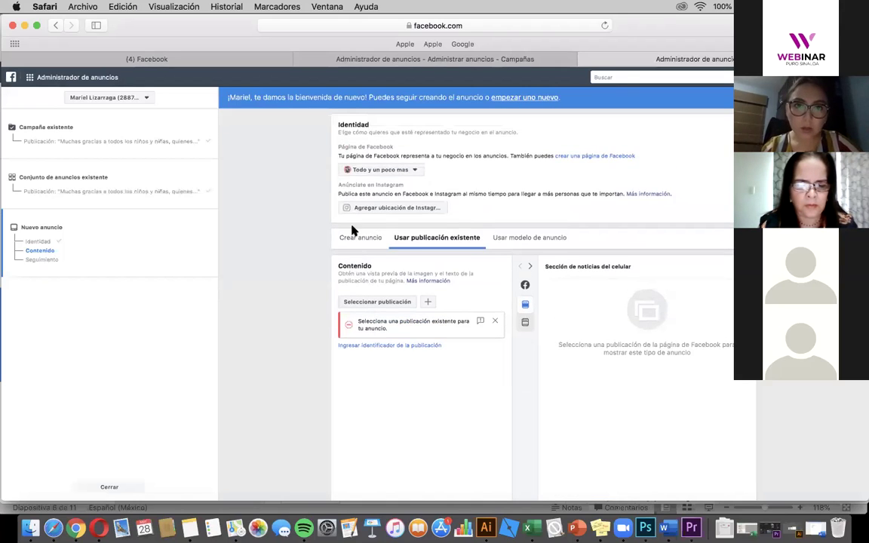
scroll(351, 229, down, 1)
Return to Crear anuncio and upload errores-maquillaje-envejecen.jpg as the ad's image.
click(353, 215)
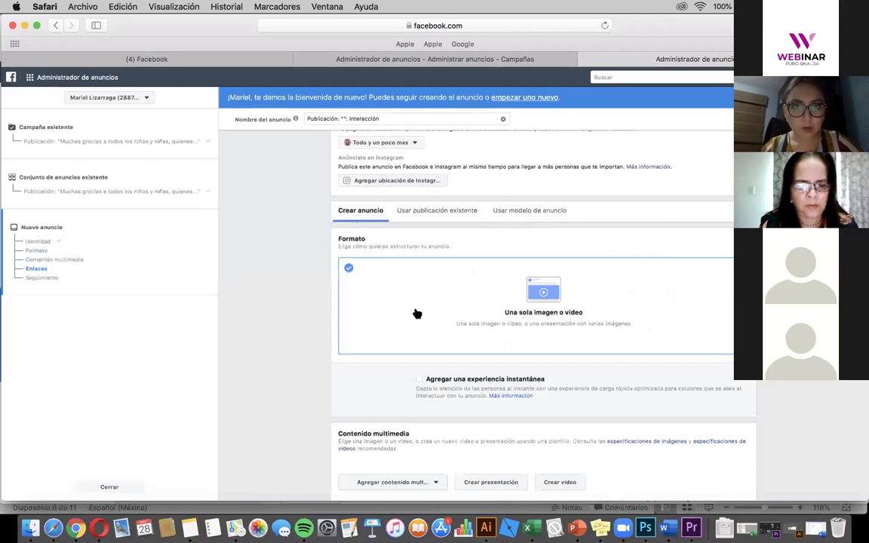
scroll(417, 313, down, 2)
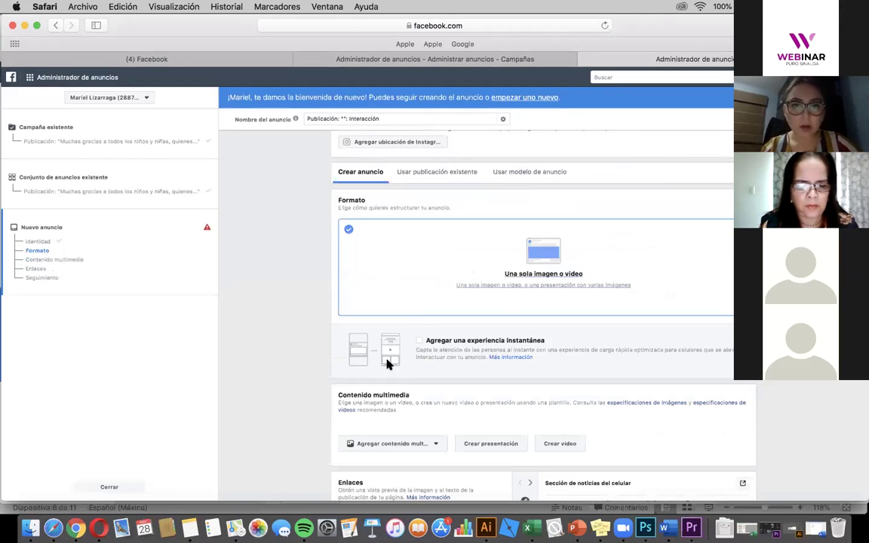
scroll(379, 386, down, 3)
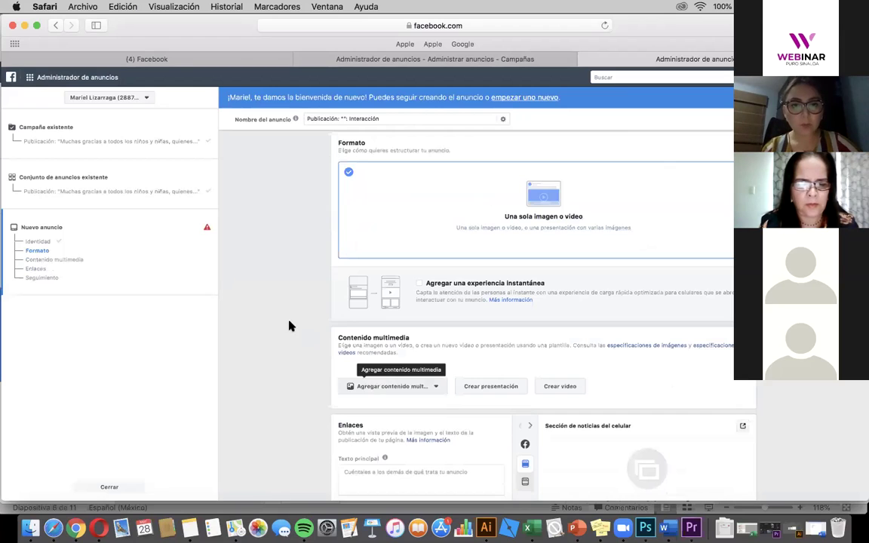
click(366, 387)
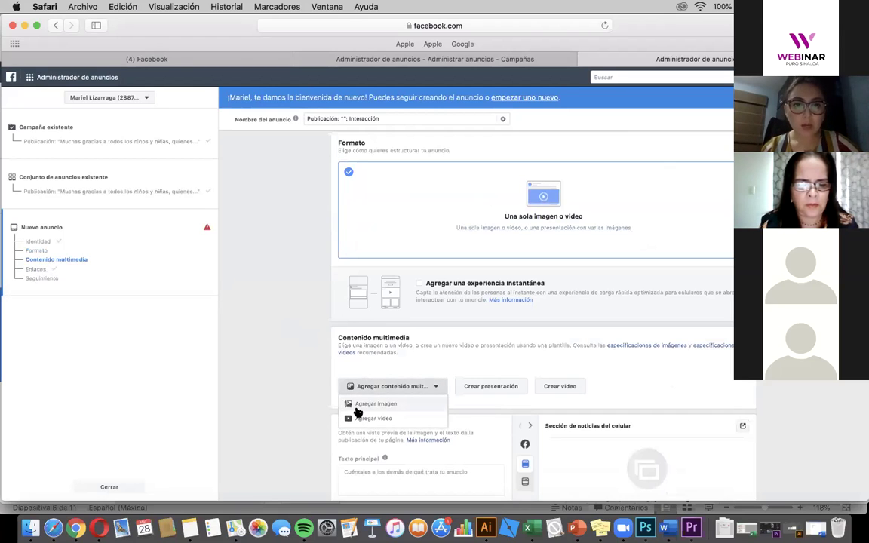
click(370, 404)
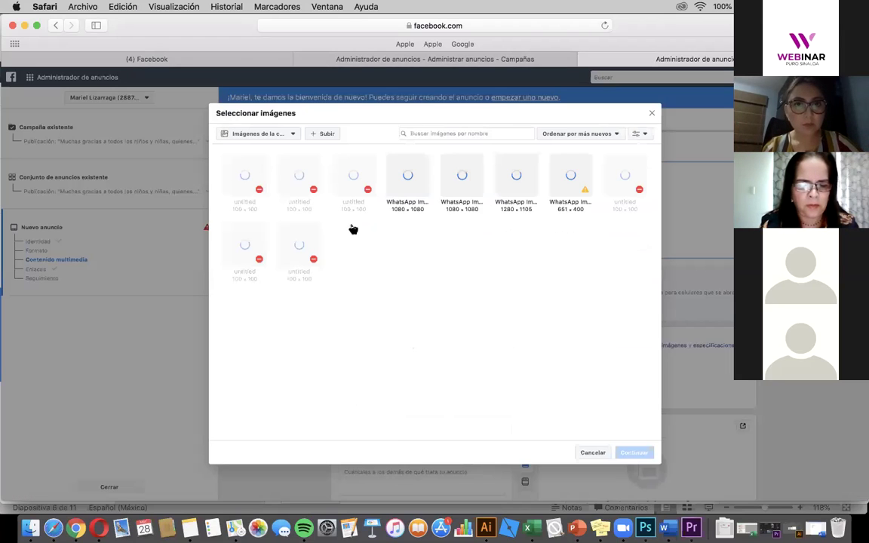
click(330, 136)
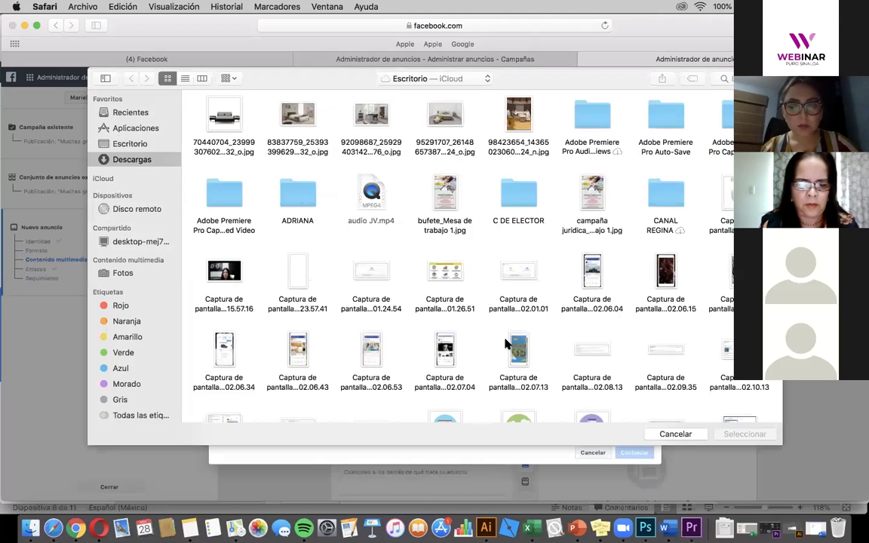
key(Escape)
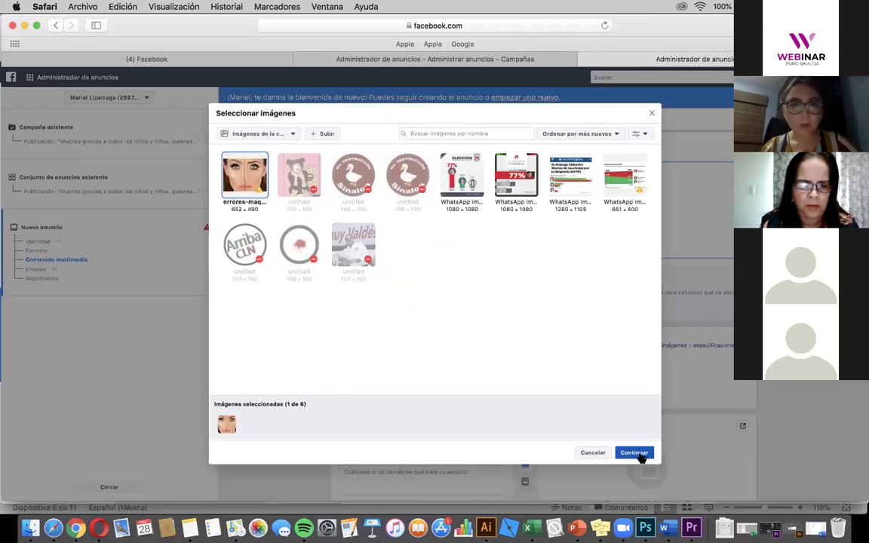
click(633, 453)
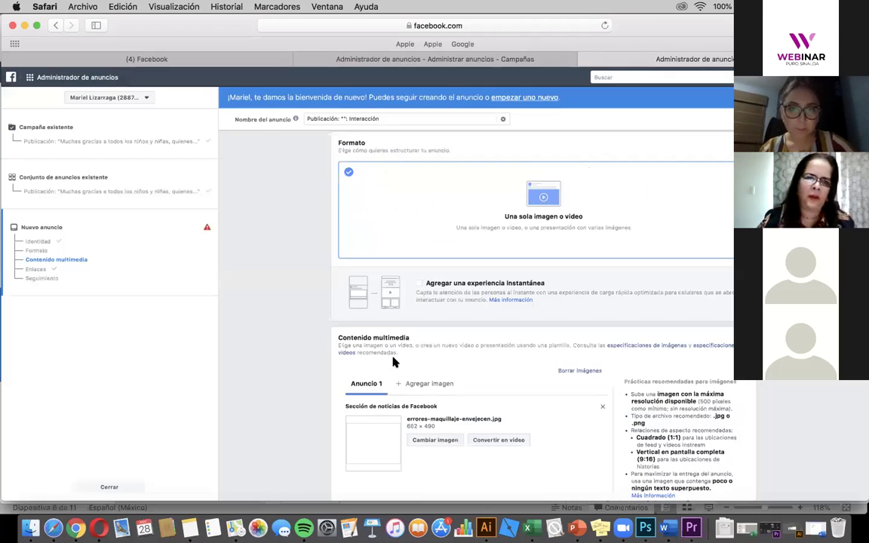
Scroll below the makeup image to the empty primary text and Enlaces section.
scroll(392, 362, down, 1)
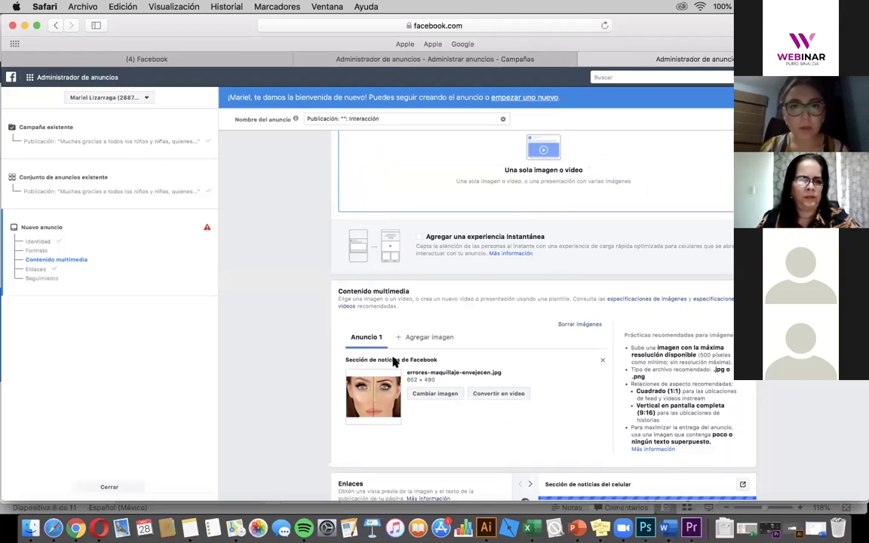
scroll(392, 362, down, 4)
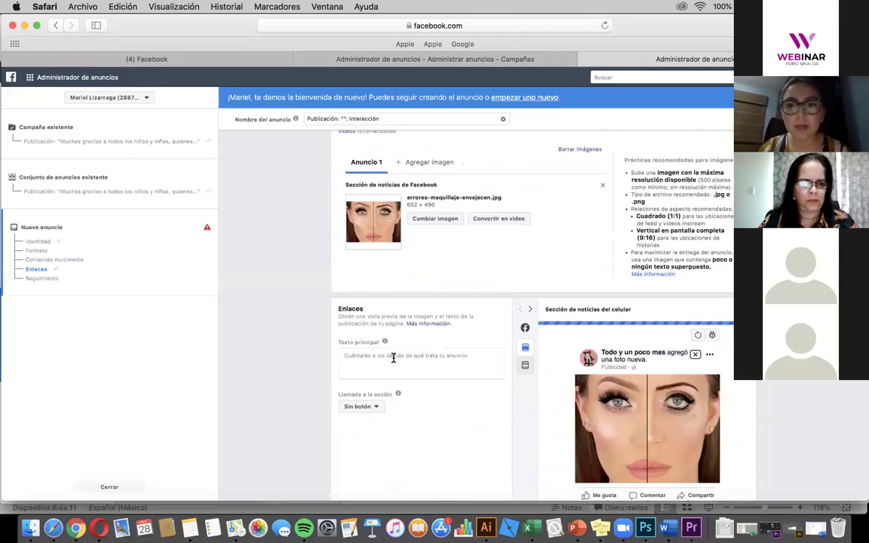
scroll(393, 358, down, 2)
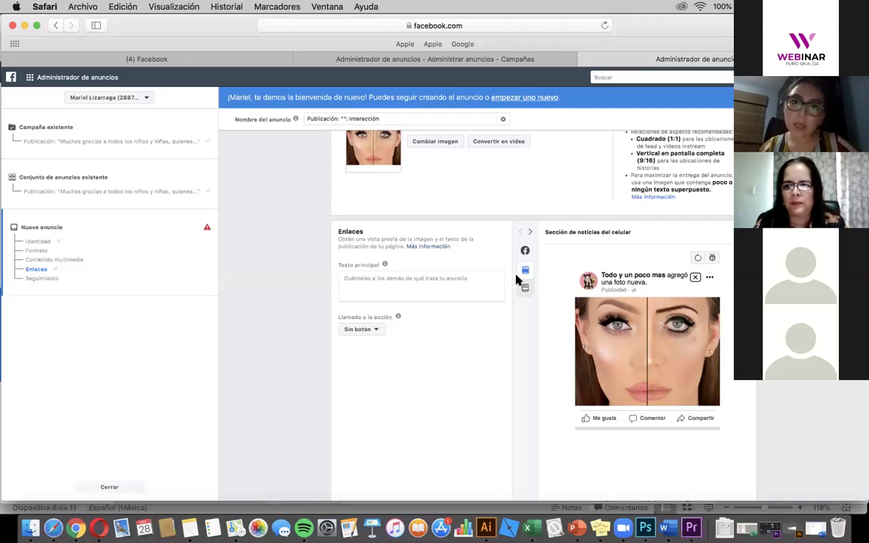
click(417, 281)
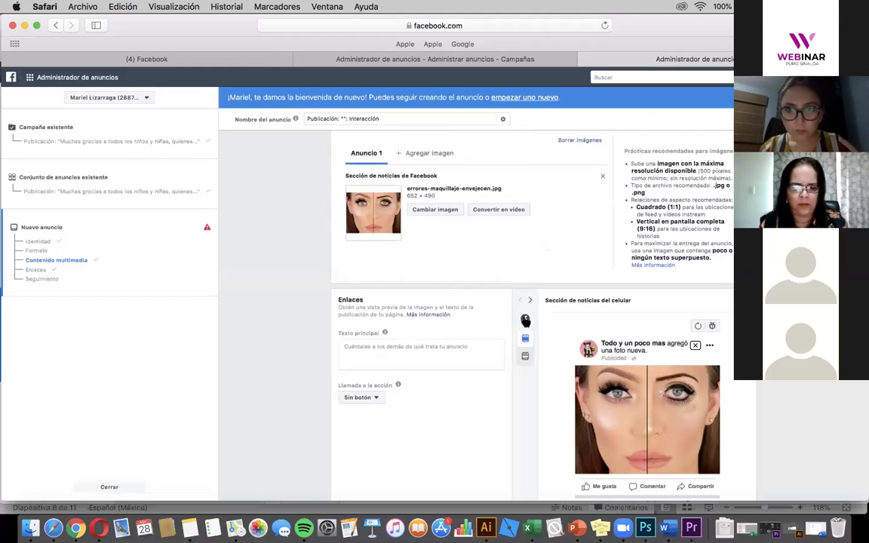
mouse_move(526, 319)
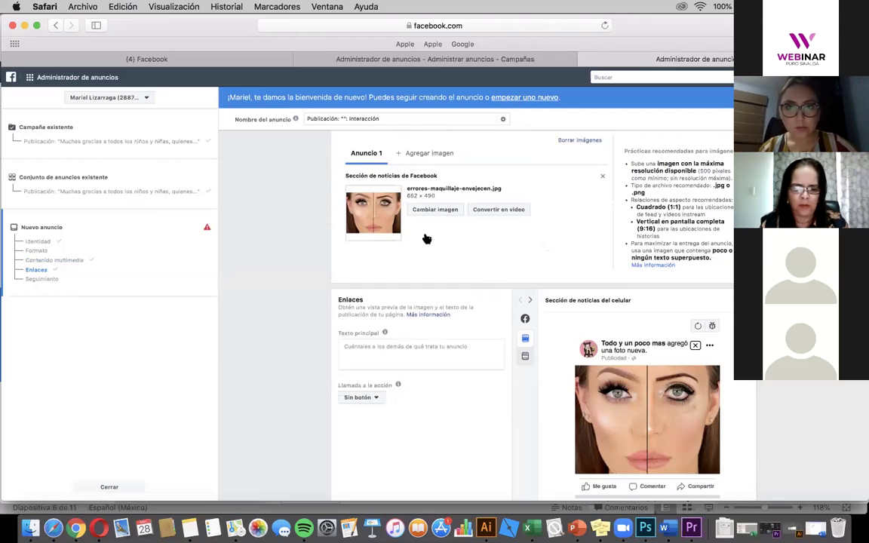
scroll(445, 236, up, 2)
scroll(483, 236, down, 1)
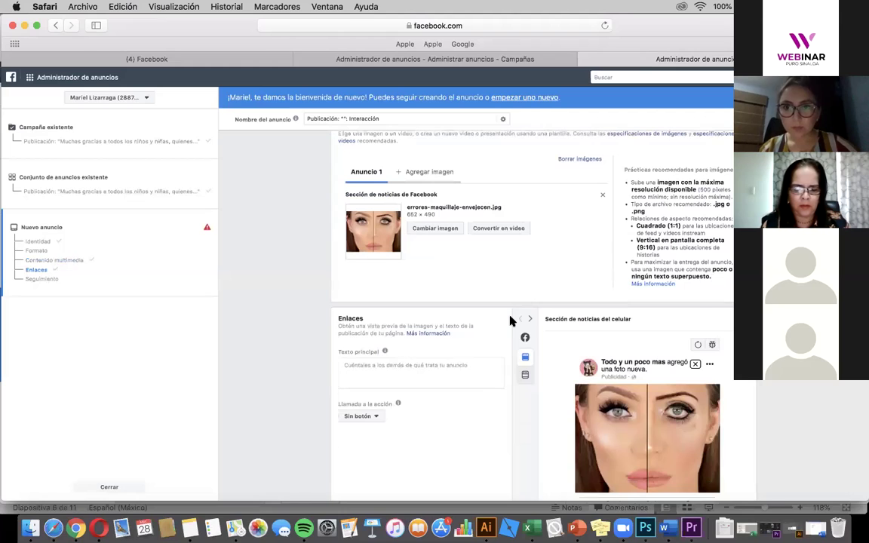
scroll(423, 313, down, 2)
Enter the primary text 'Realiza tu cita al número:' followed by the business phone number.
click(362, 307)
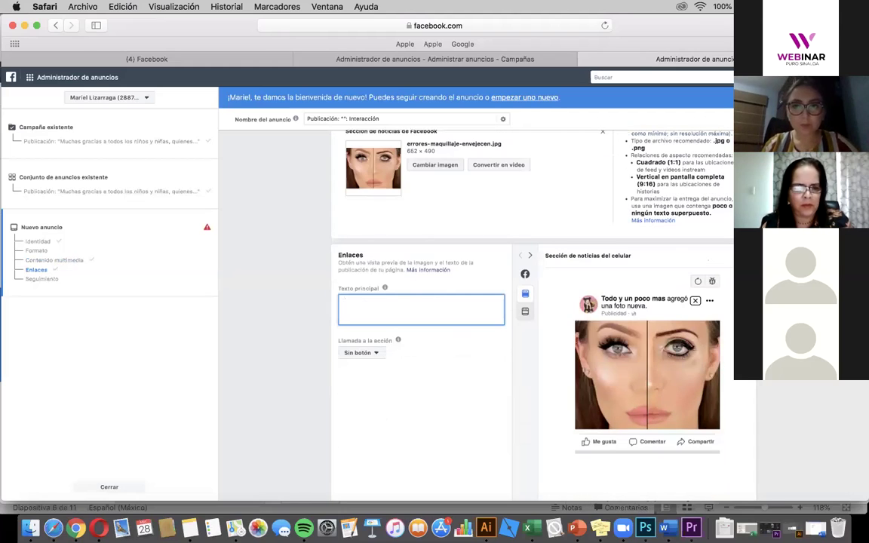
text(Mak)
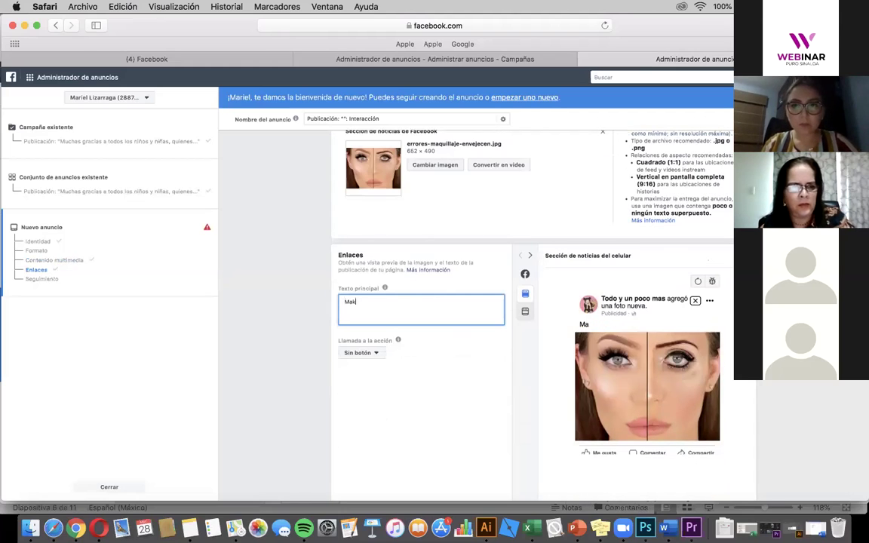
text(e uo)
key(BackSpace)
text(p)
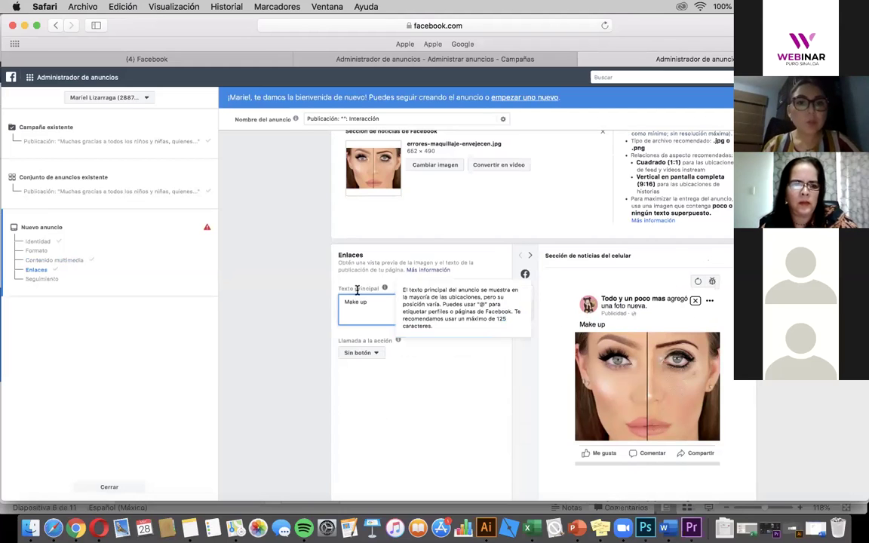
key(BackSpace)
key(BackSpace)
key(BackSpace)
key(BackSpace)
key(BackSpace)
key(BackSpace)
key(BackSpace)
key(BackSpace)
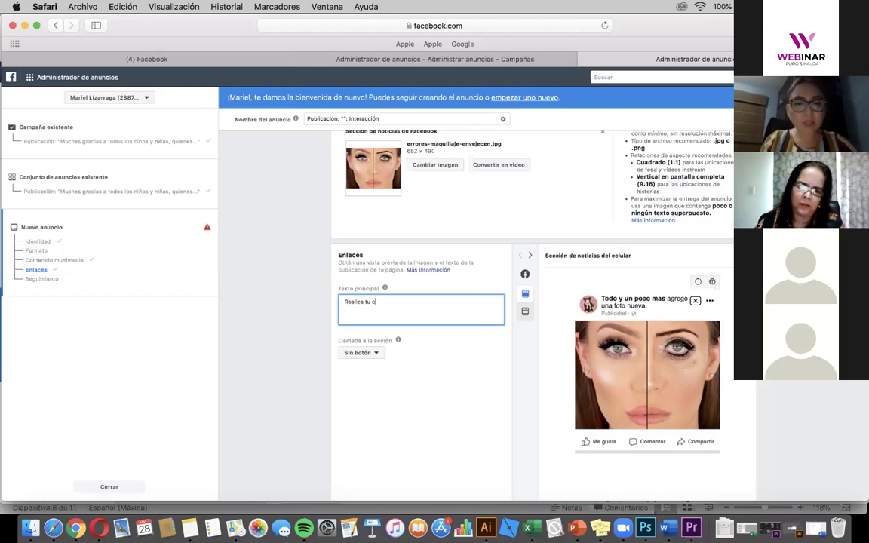
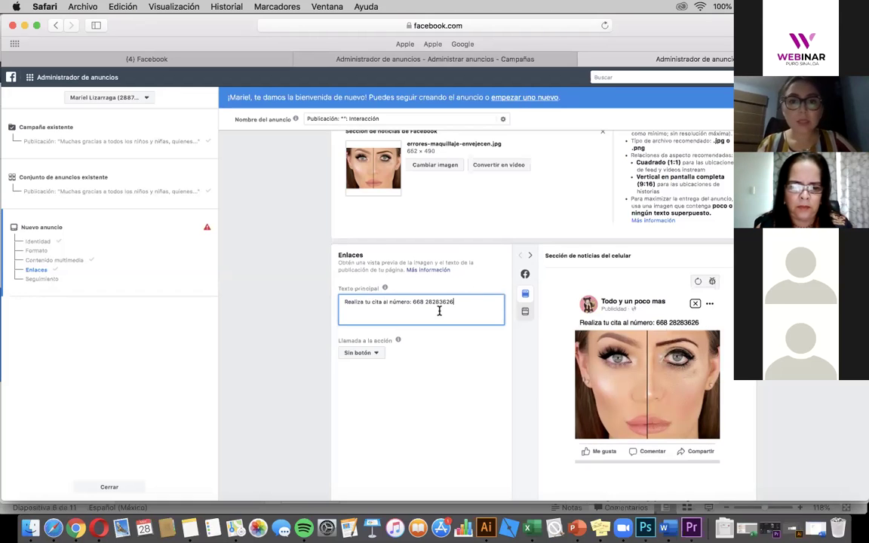
scroll(436, 317, down, 1)
scroll(436, 317, down, 3)
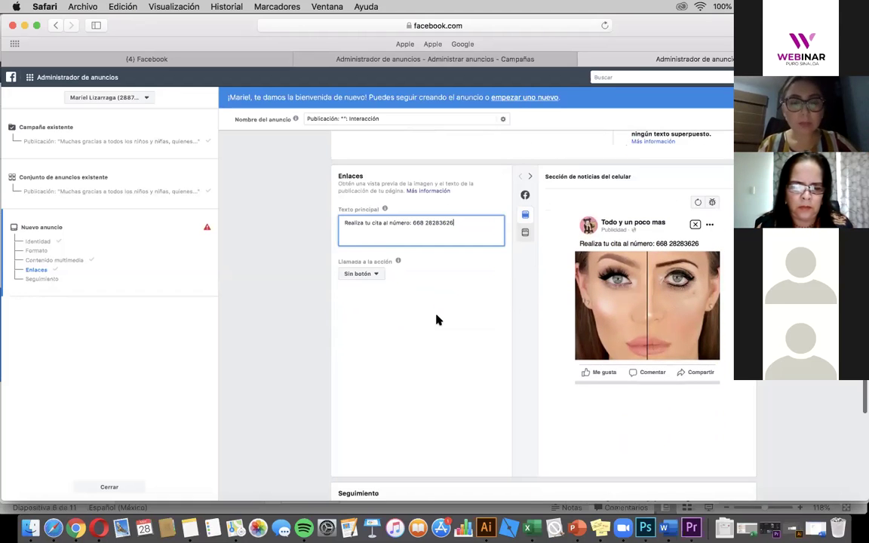
scroll(438, 320, down, 5)
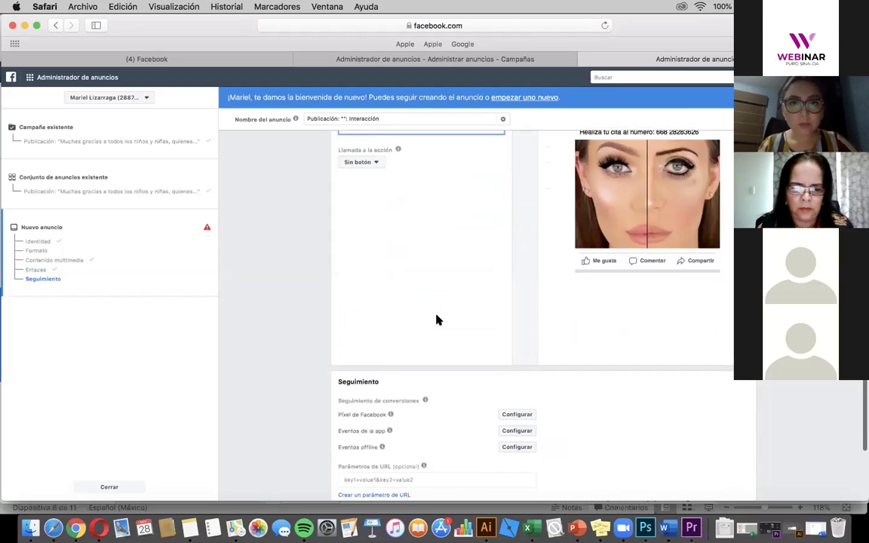
scroll(390, 297, up, 4)
Choose Cotizar in the Llamada a la acción dropdown, adding a website URL field.
click(373, 254)
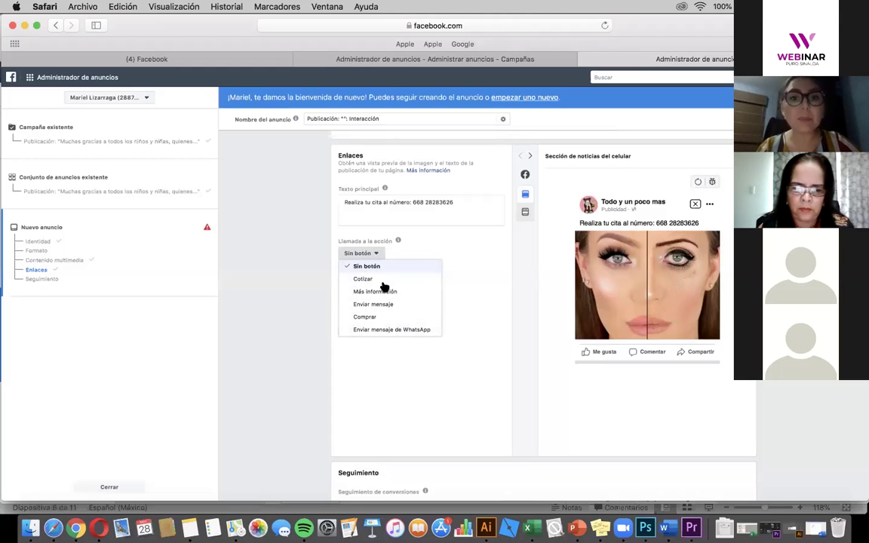
click(352, 279)
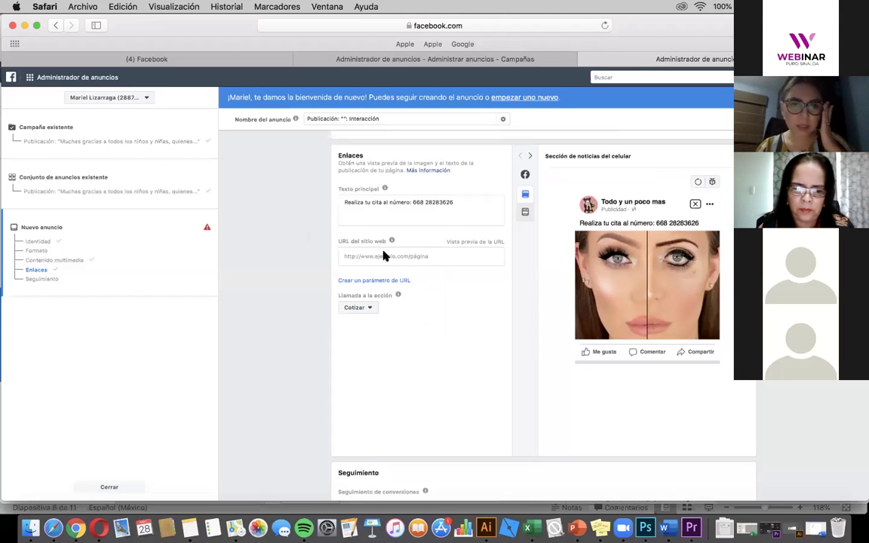
click(365, 310)
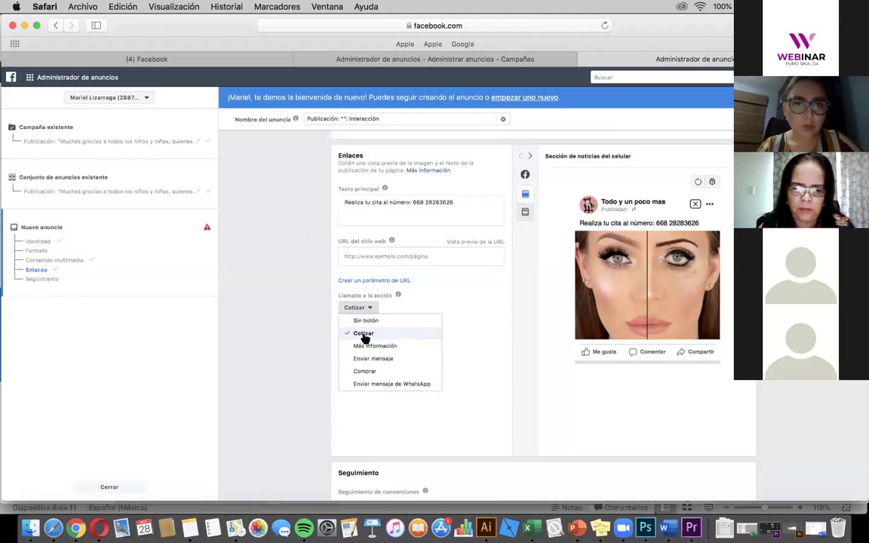
click(362, 339)
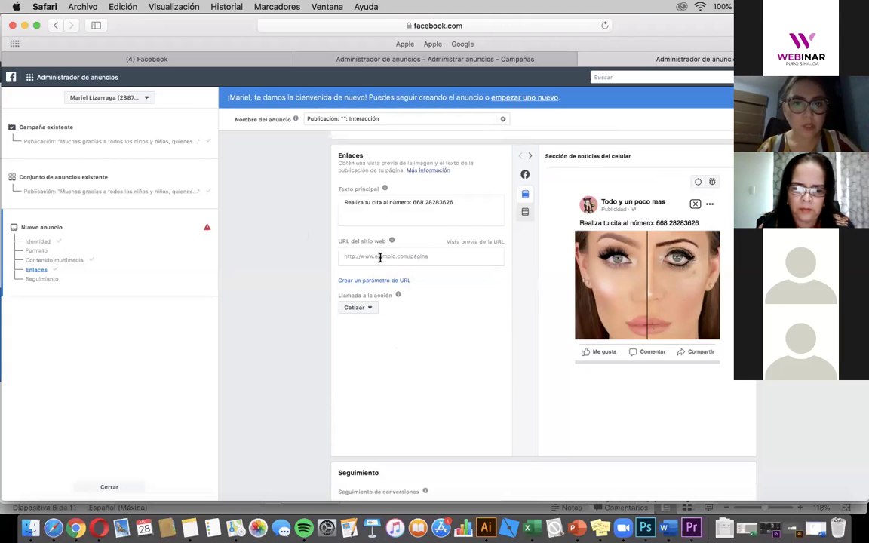
click(363, 310)
click(364, 334)
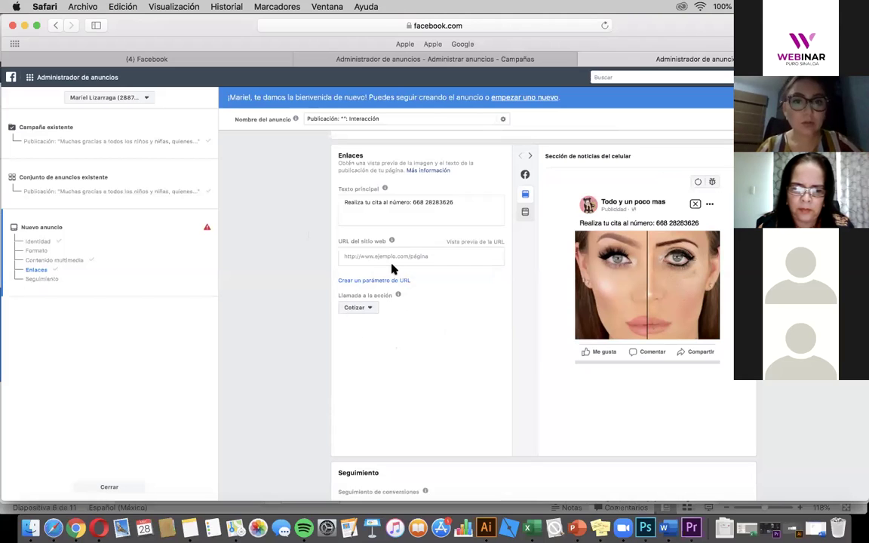
click(384, 258)
text(www.facebok)
text(k.com)
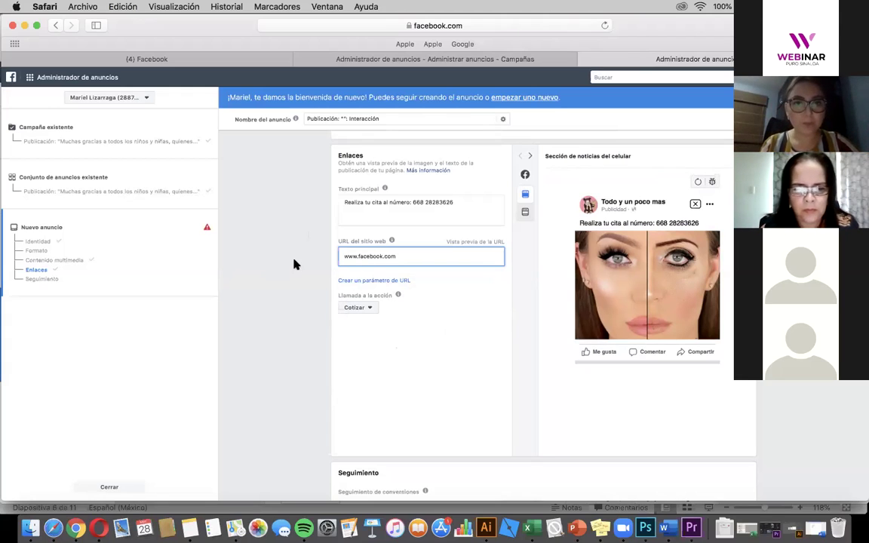
click(295, 264)
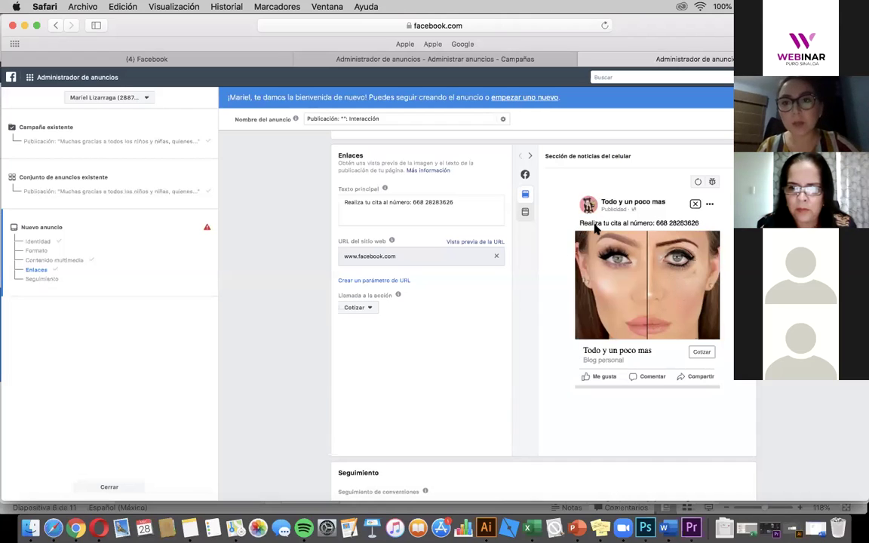
click(693, 352)
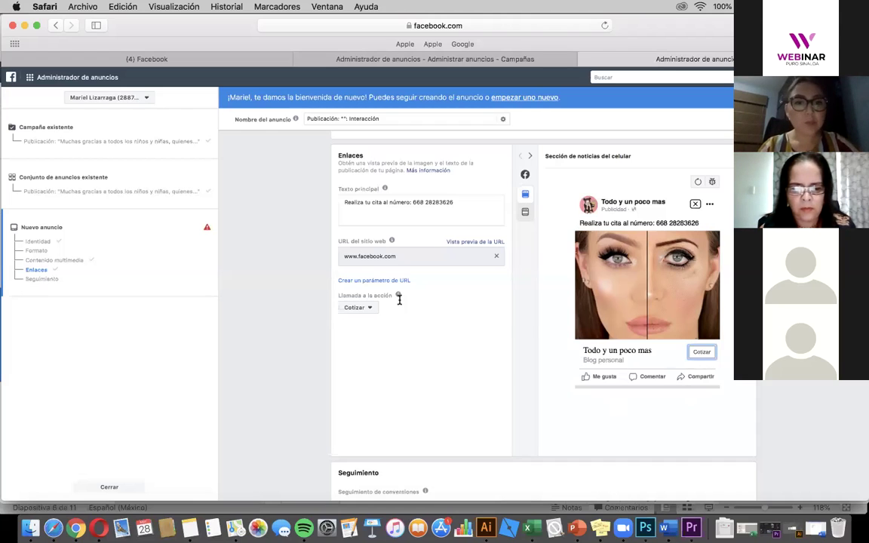
Switch the call to action to Más información, leaving the website URL unchanged.
click(357, 307)
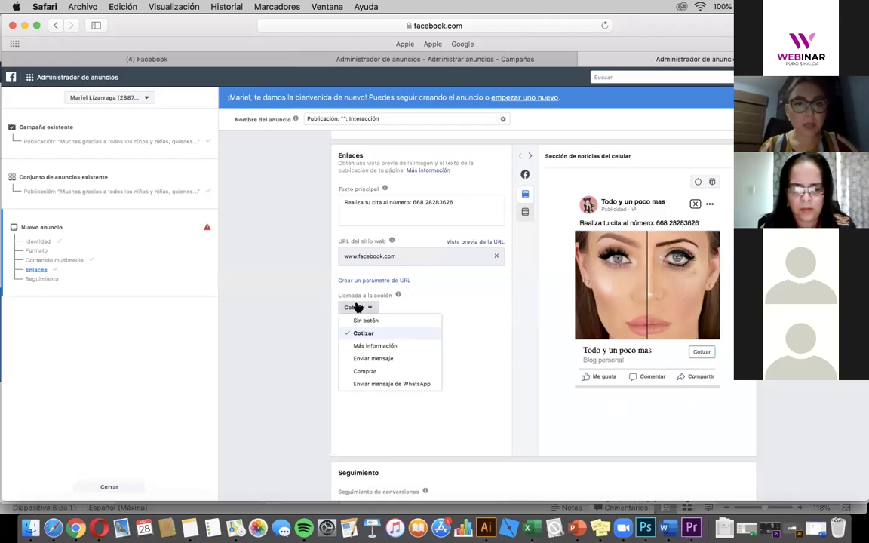
click(366, 347)
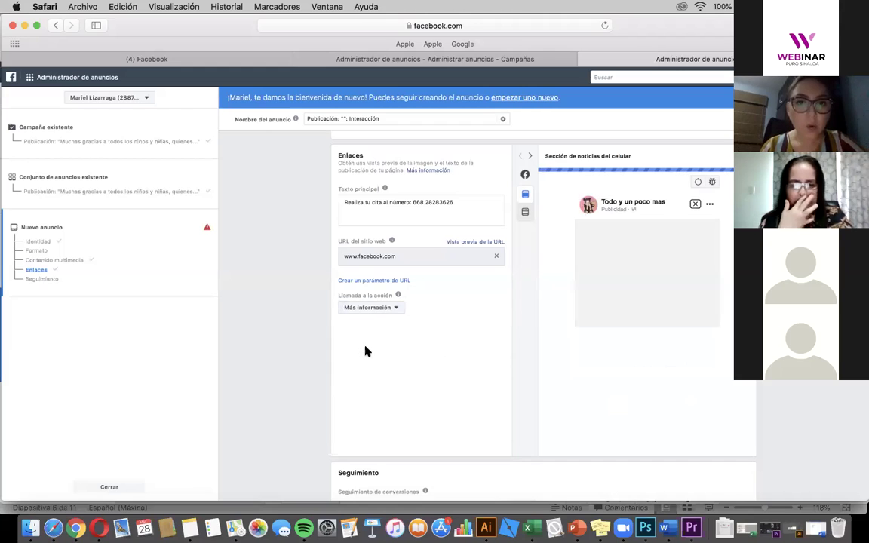
click(395, 256)
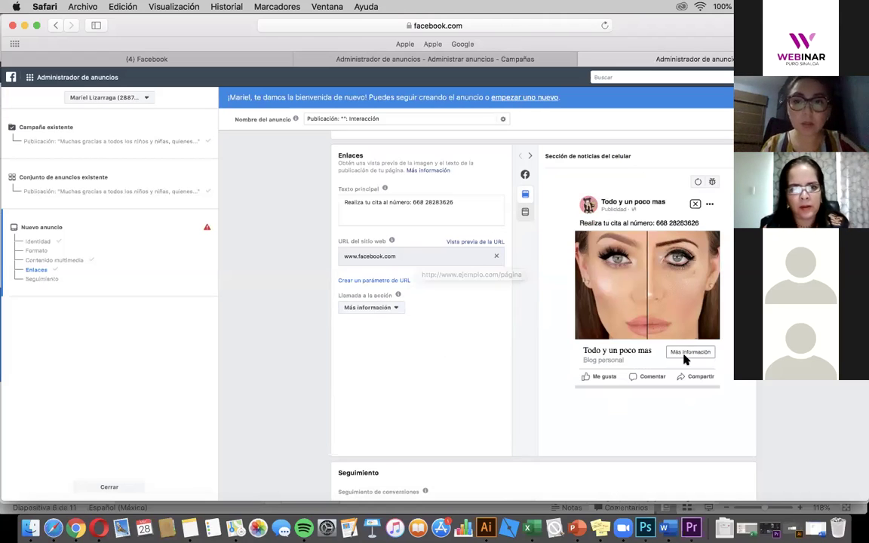
triple_click(402, 257)
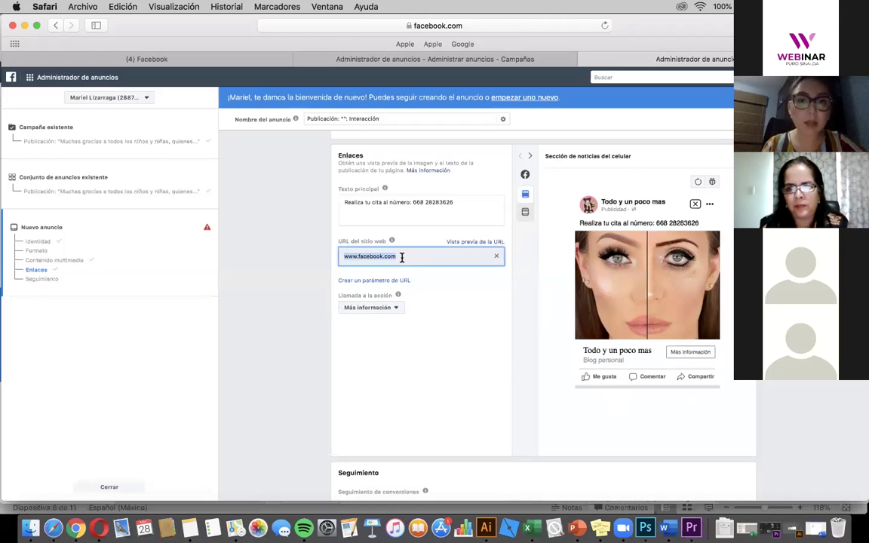
click(308, 262)
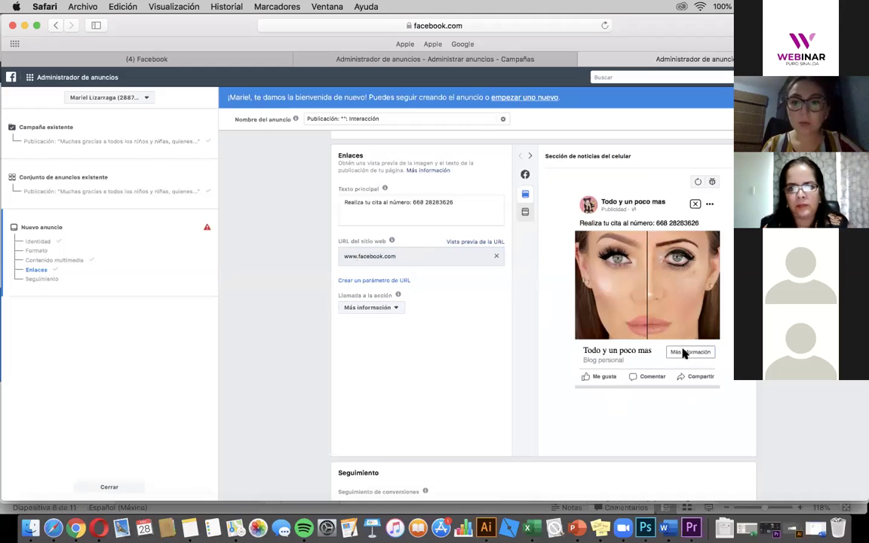
triple_click(412, 259)
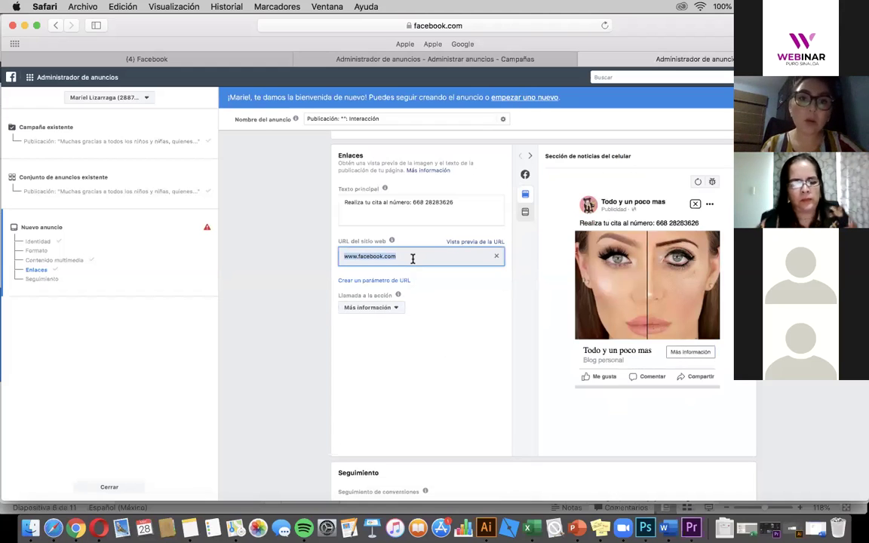
click(310, 252)
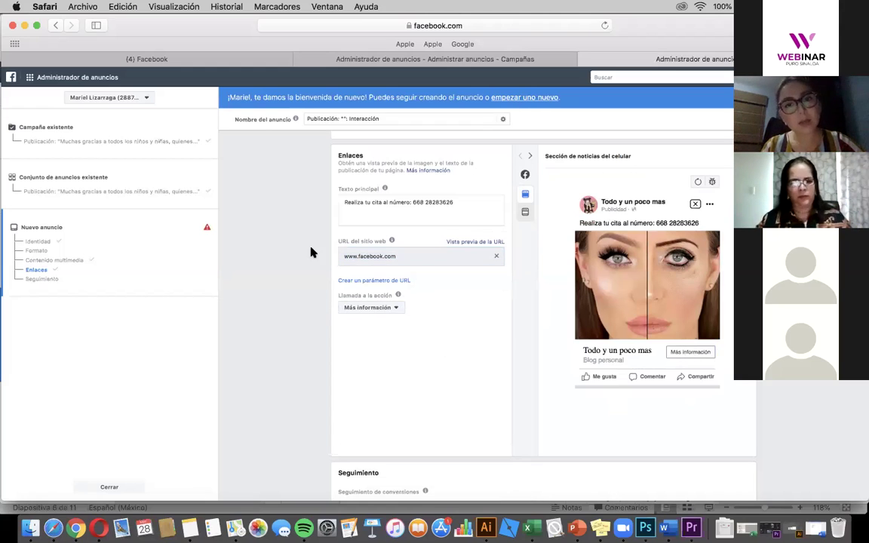
Try Enviar mensaje and Comprar, then settle on Enviar mensaje de WhatsApp as the call to action.
click(370, 307)
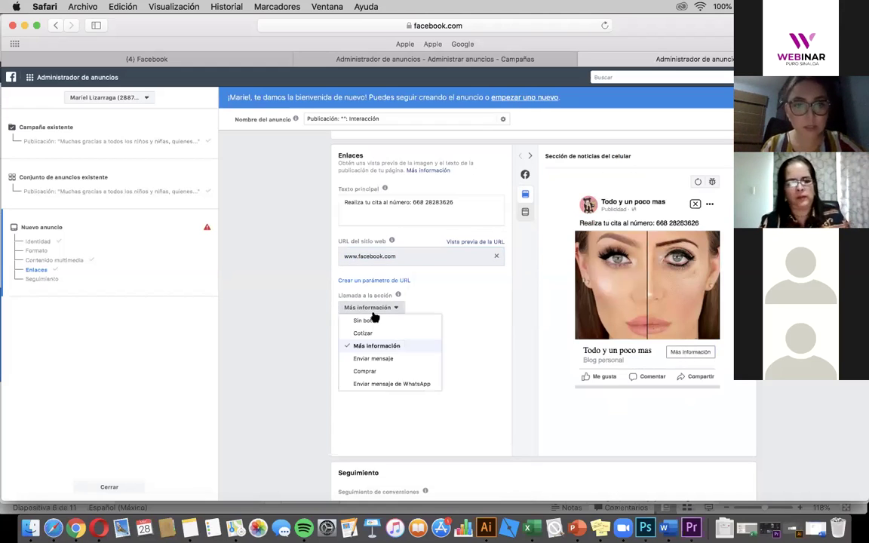
click(374, 360)
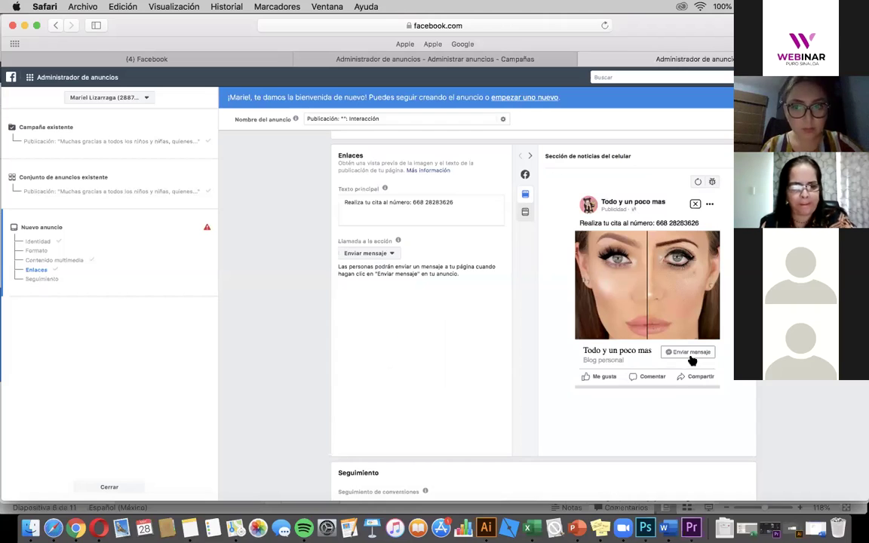
click(369, 253)
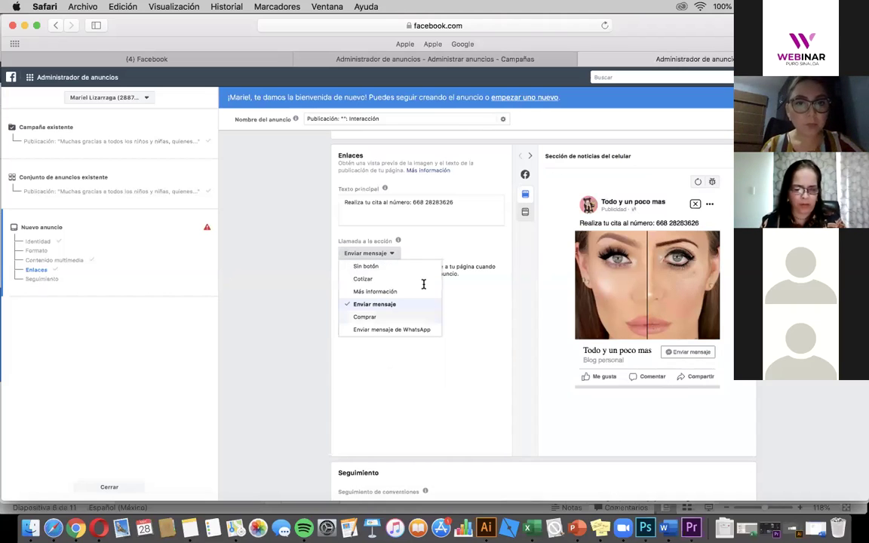
click(385, 317)
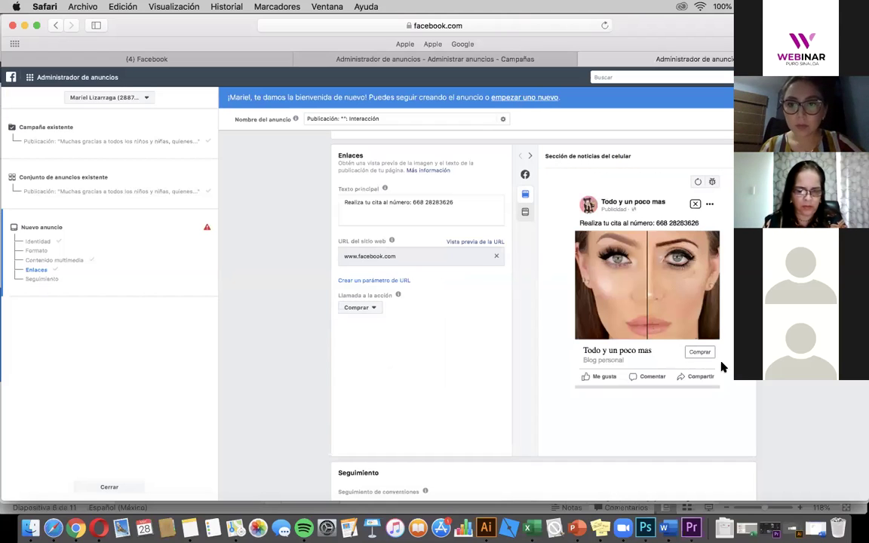
click(361, 307)
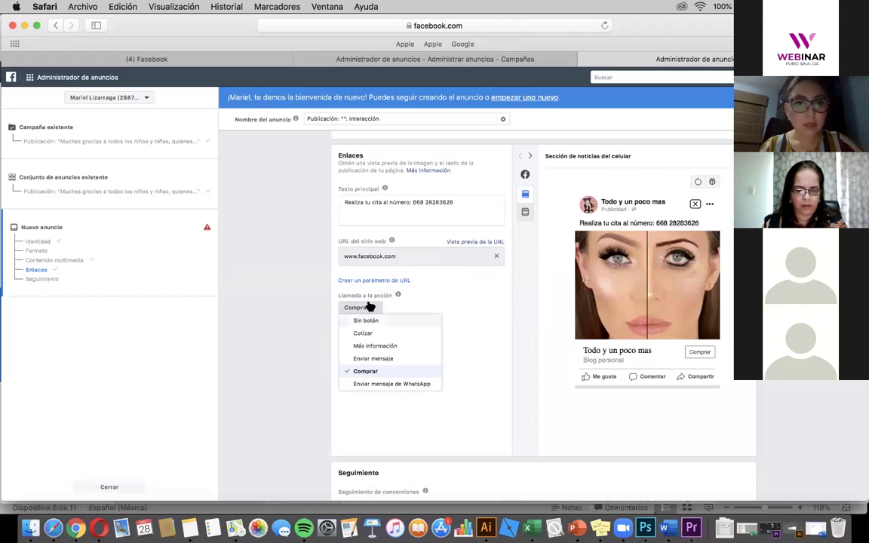
click(367, 386)
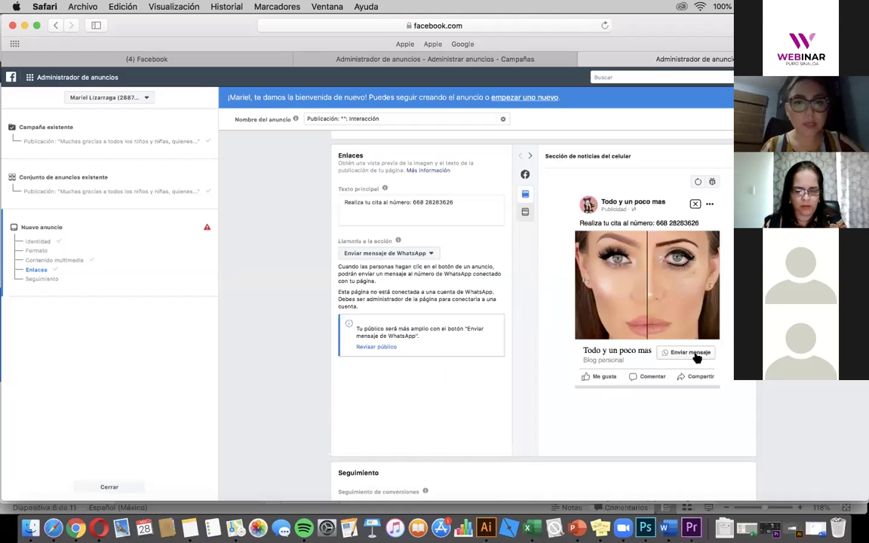
scroll(428, 343, down, 2)
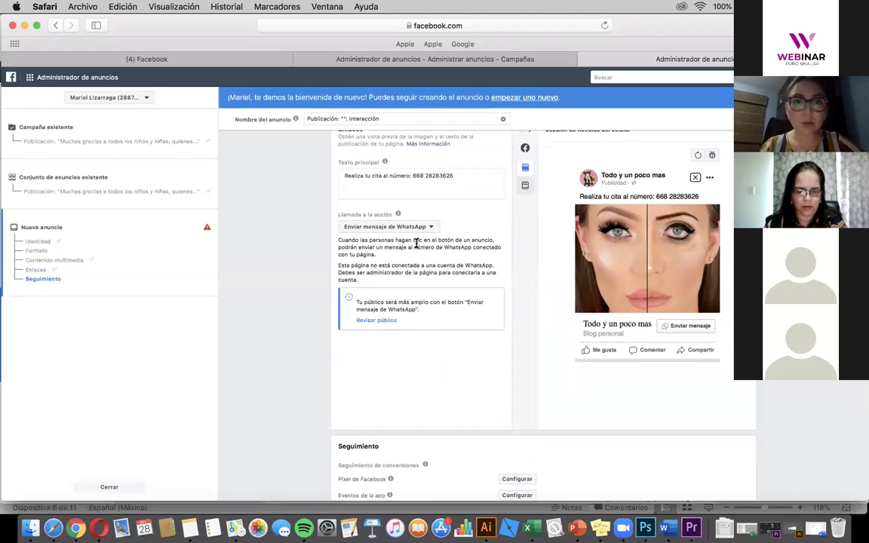
scroll(421, 241, up, 2)
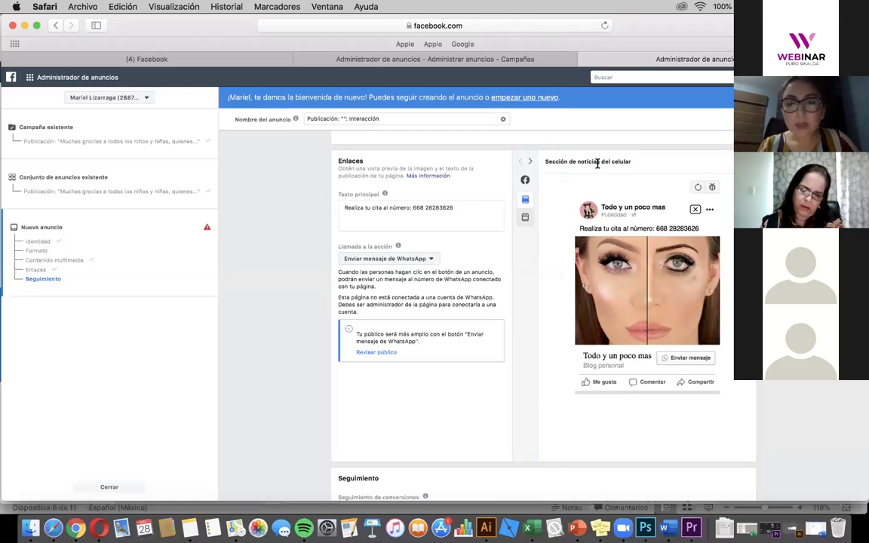
scroll(558, 169, up, 1)
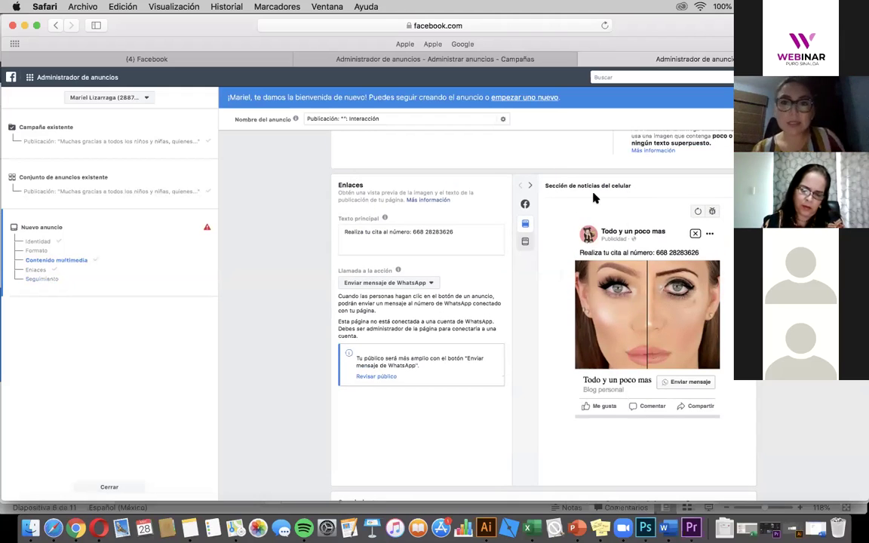
click(525, 242)
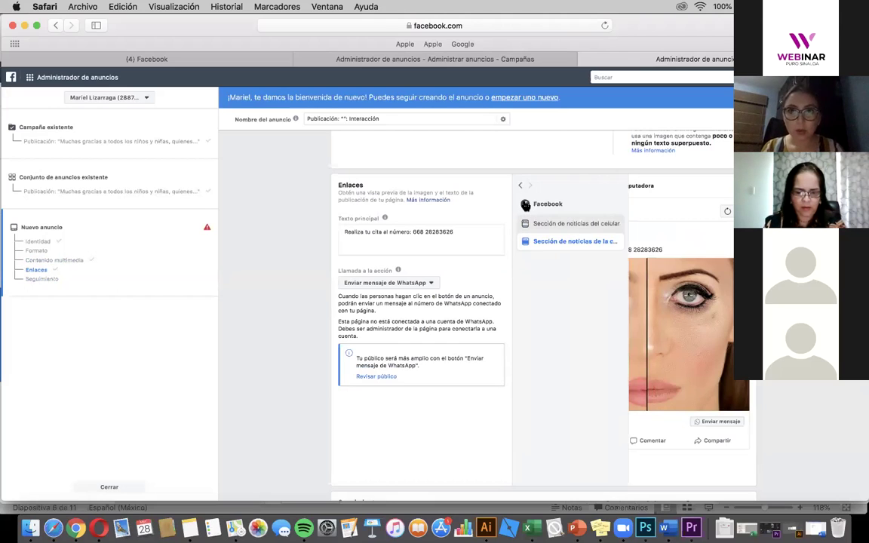
click(553, 226)
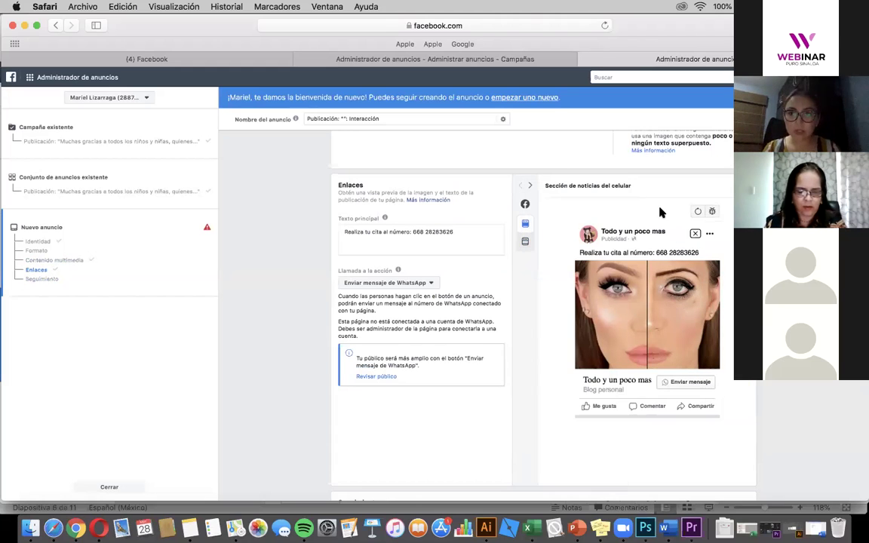
scroll(657, 326, down, 3)
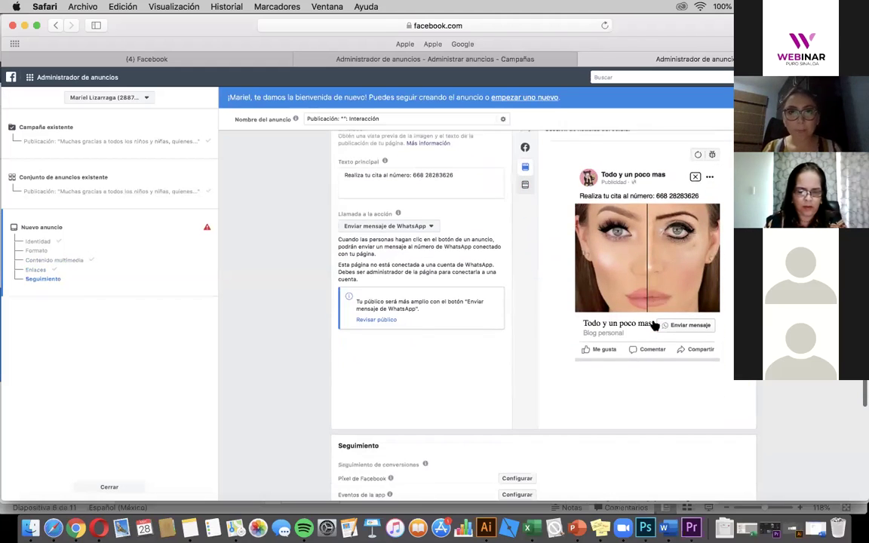
scroll(513, 279, up, 1)
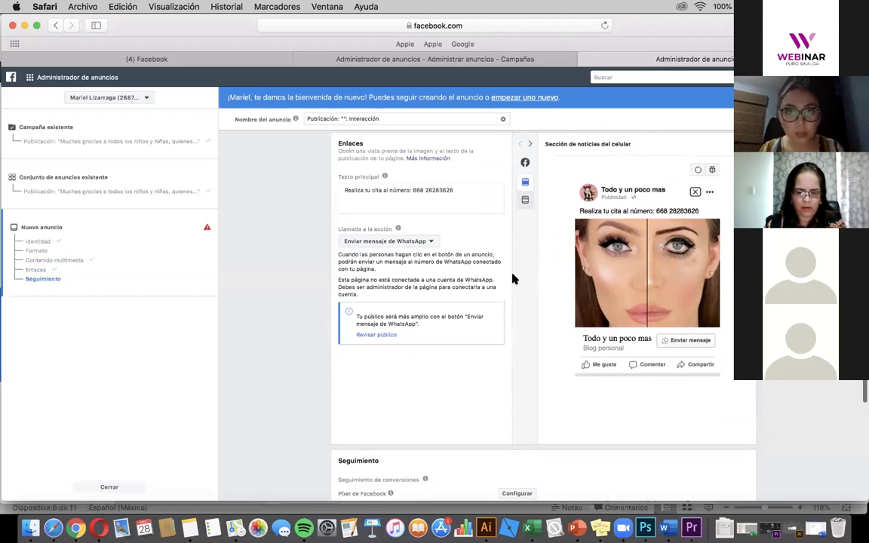
scroll(513, 279, up, 8)
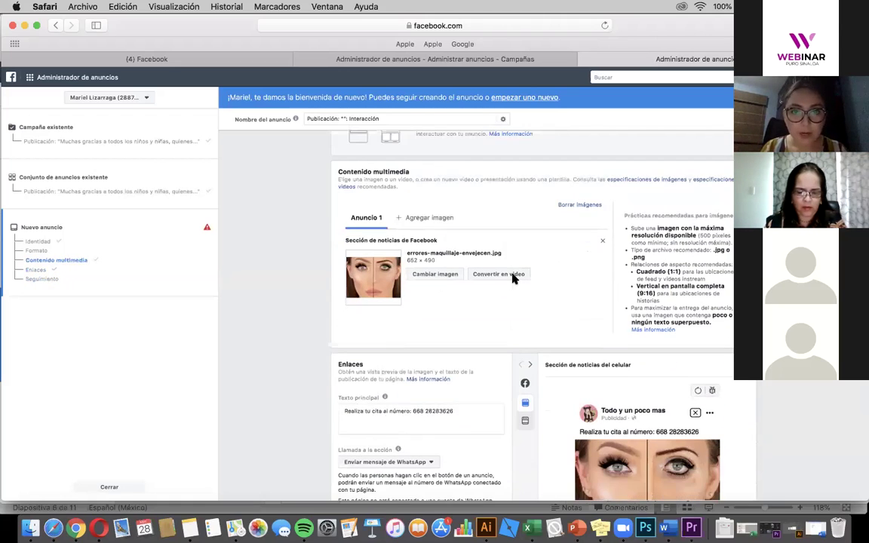
scroll(420, 287, down, 5)
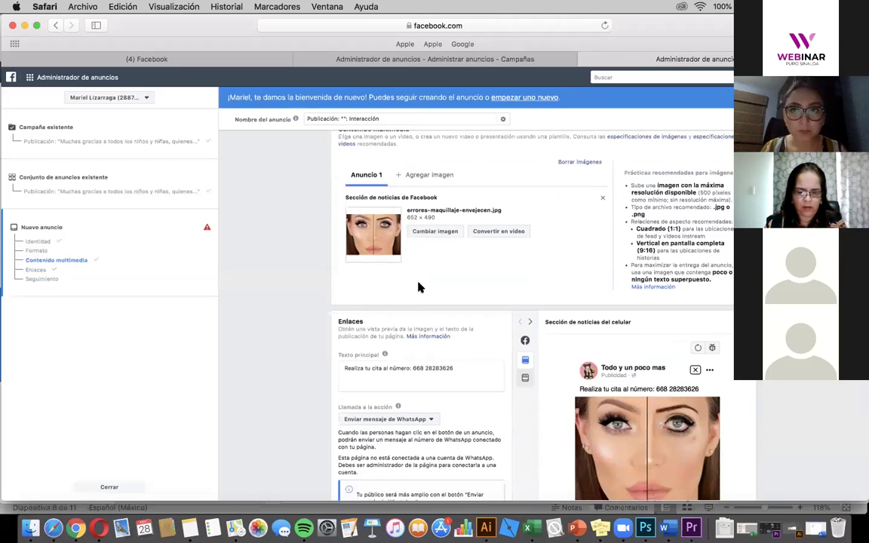
scroll(417, 285, up, 5)
scroll(316, 310, up, 2)
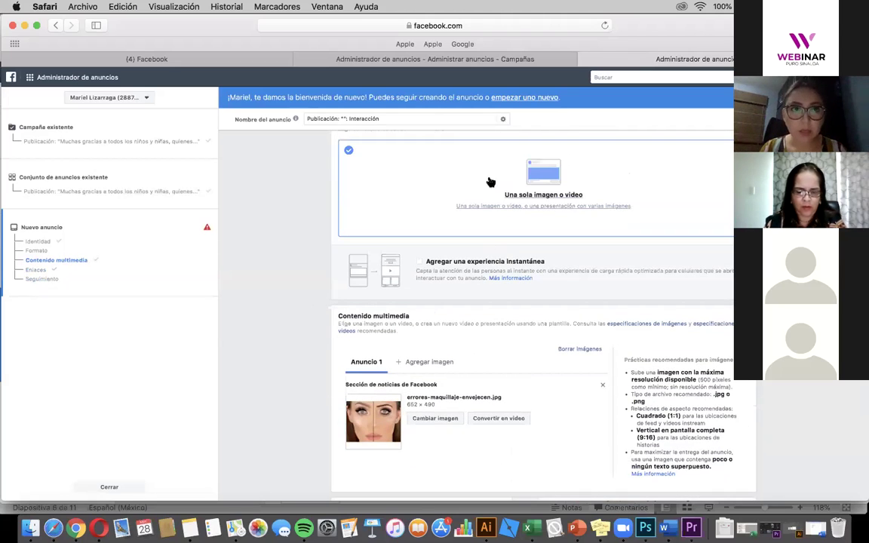
scroll(498, 196, down, 5)
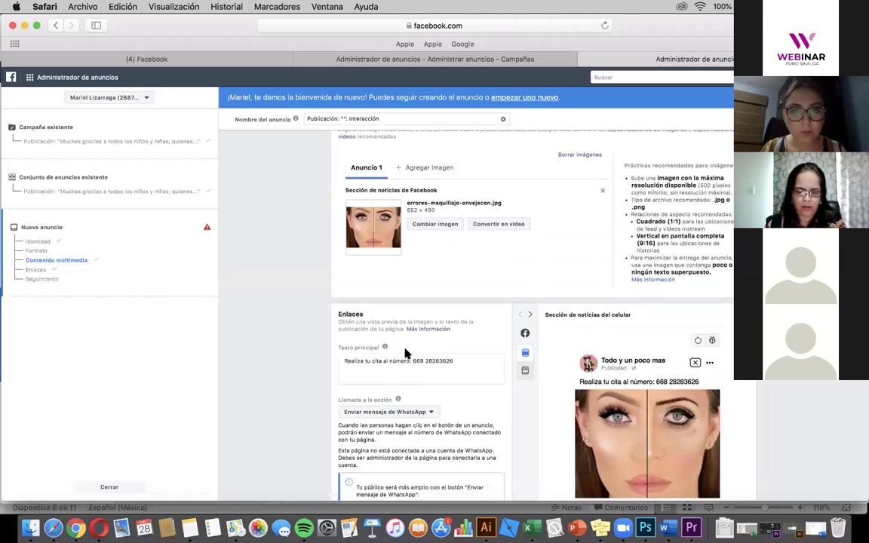
scroll(405, 353, down, 3)
click(345, 264)
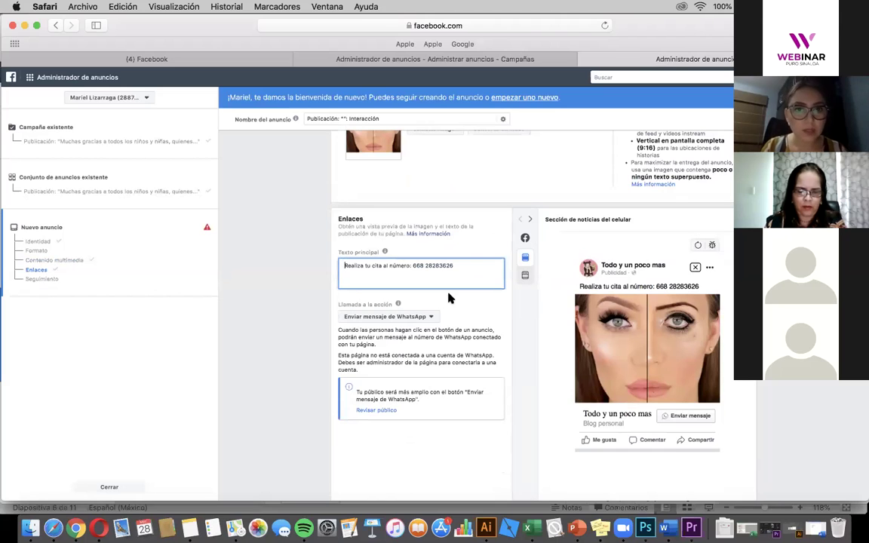
scroll(449, 298, down, 3)
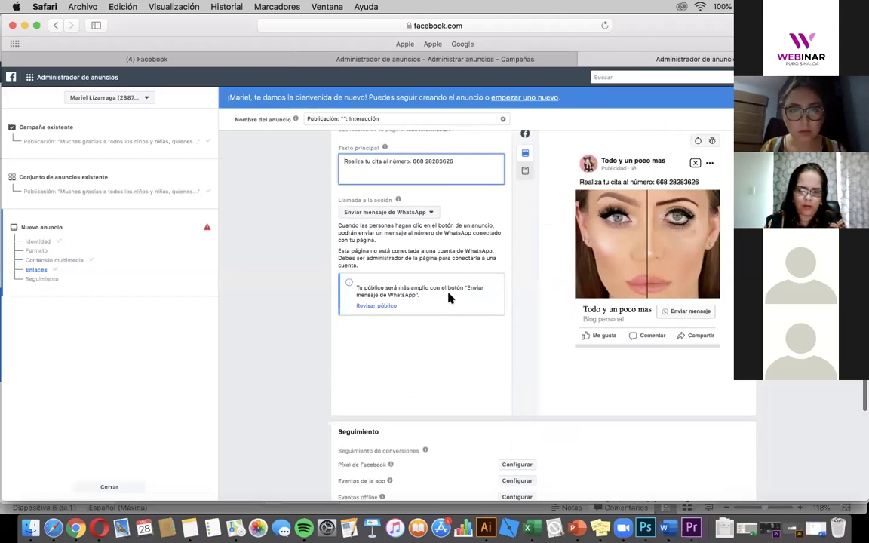
scroll(448, 298, down, 3)
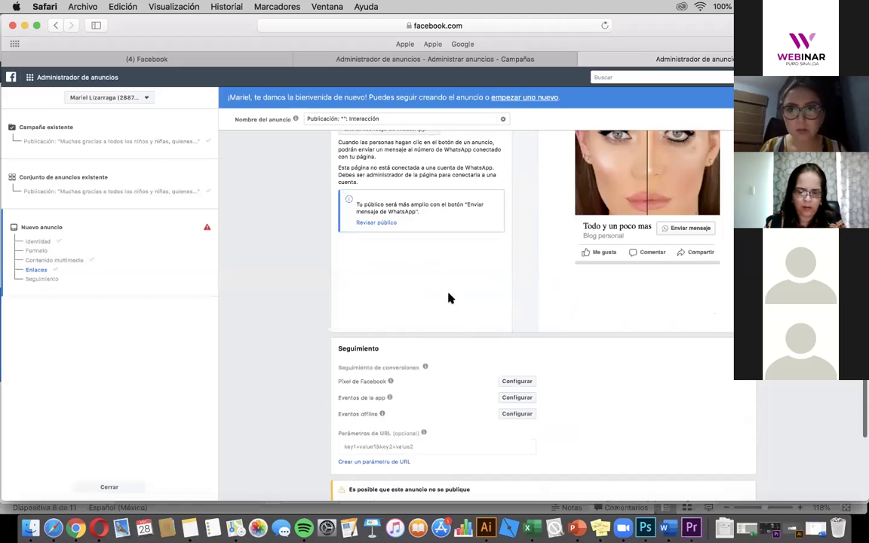
scroll(448, 298, down, 2)
scroll(448, 296, up, 6)
scroll(448, 295, up, 3)
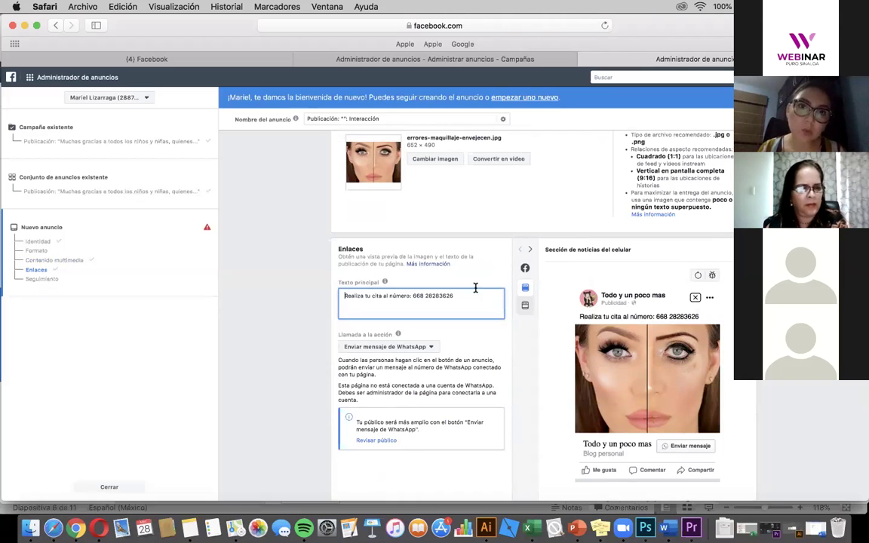
scroll(475, 287, up, 2)
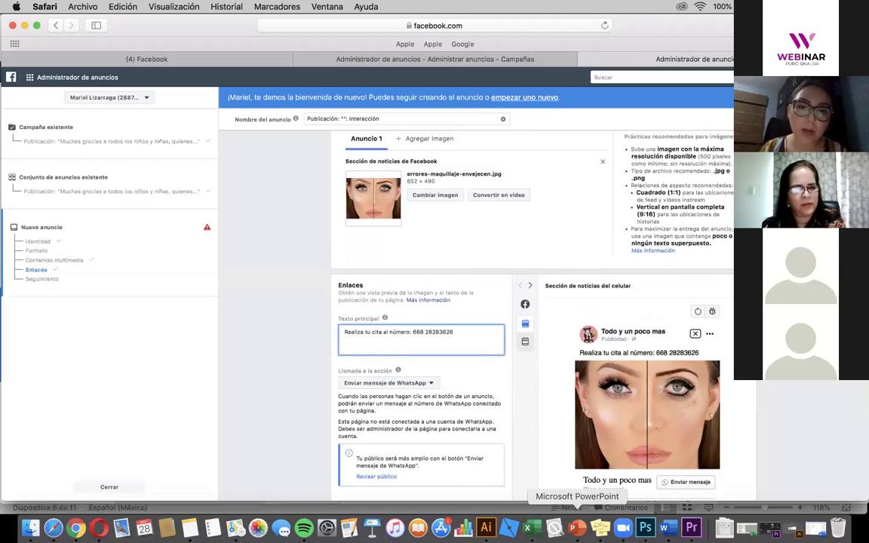
Switch to the MODULO IV deck and move between the Secuencia and Contenido Multimedia slides.
click(577, 530)
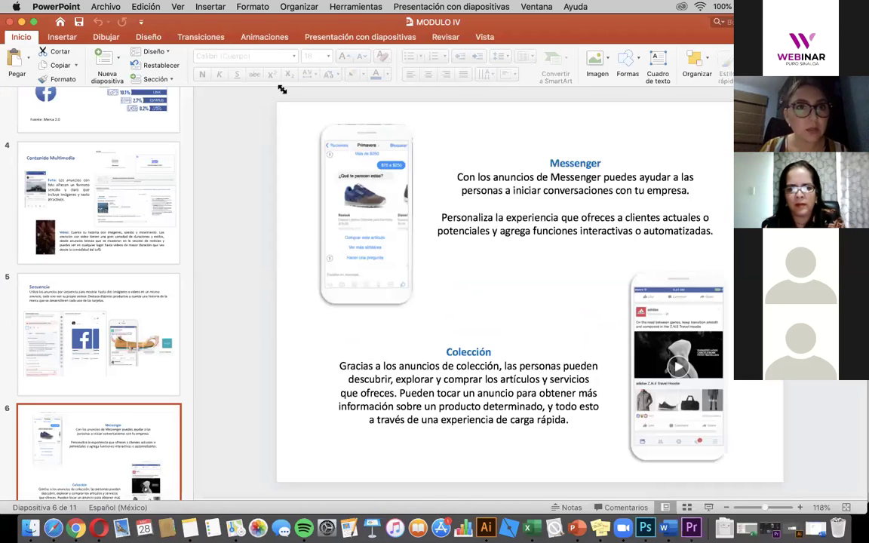
click(160, 281)
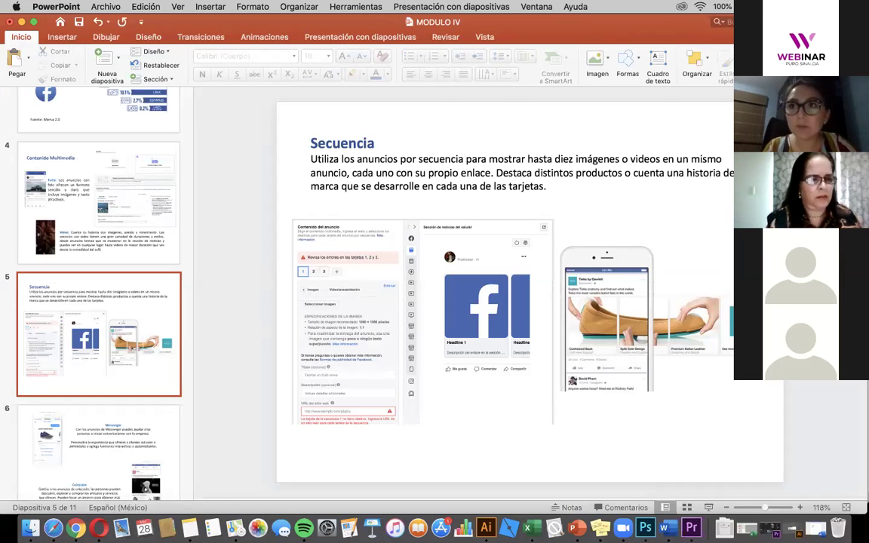
click(132, 169)
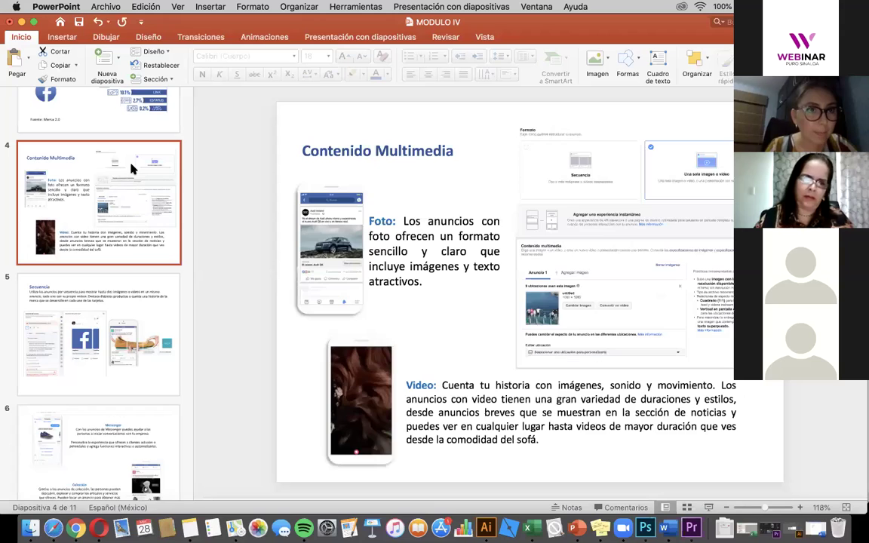
scroll(130, 249, up, 2)
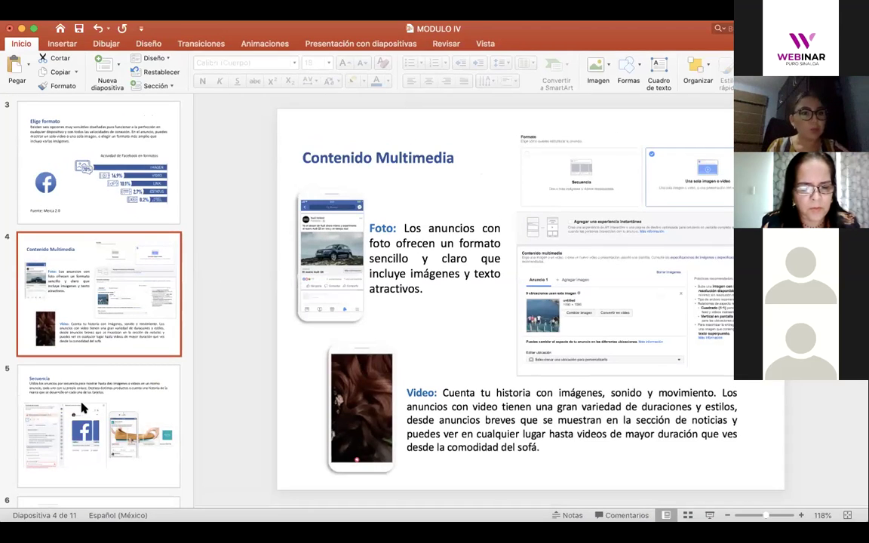
click(83, 408)
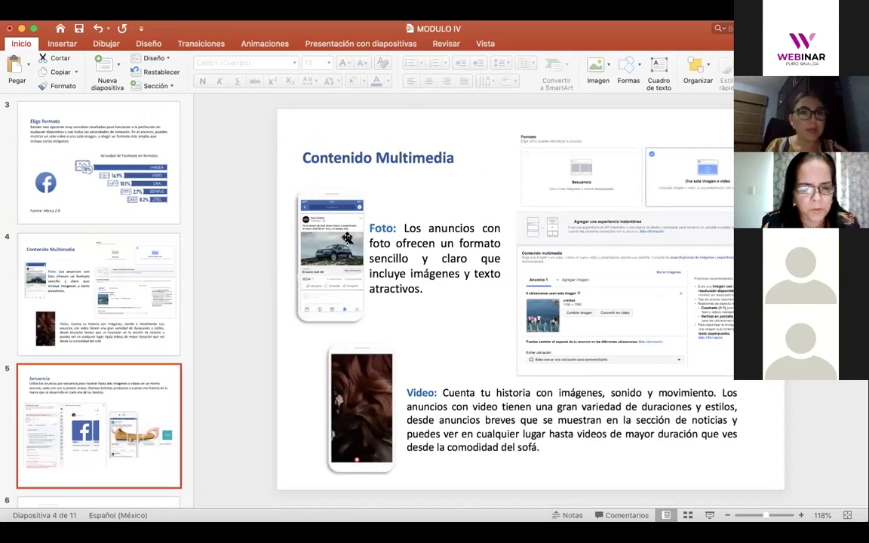
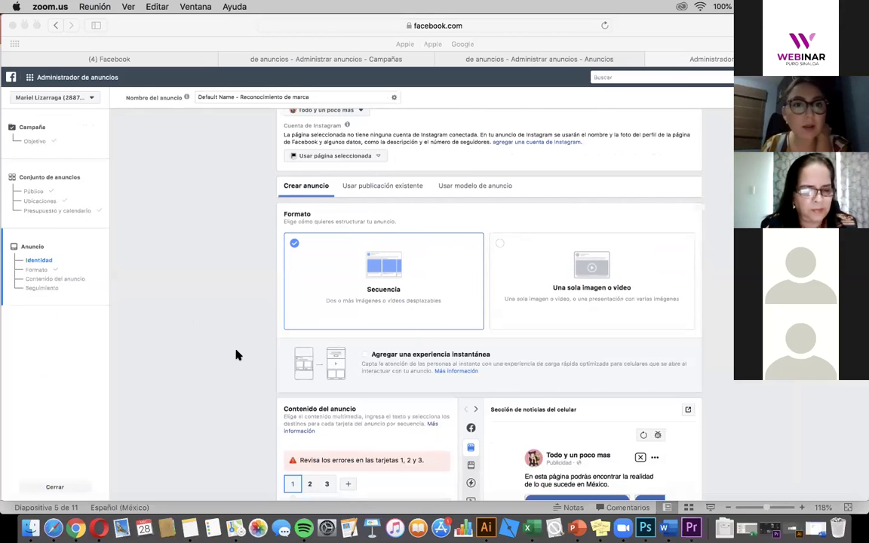
Check that the campaign objective is Reconocimiento de marca, then return to the ad's Identidad section.
scroll(242, 356, down, 3)
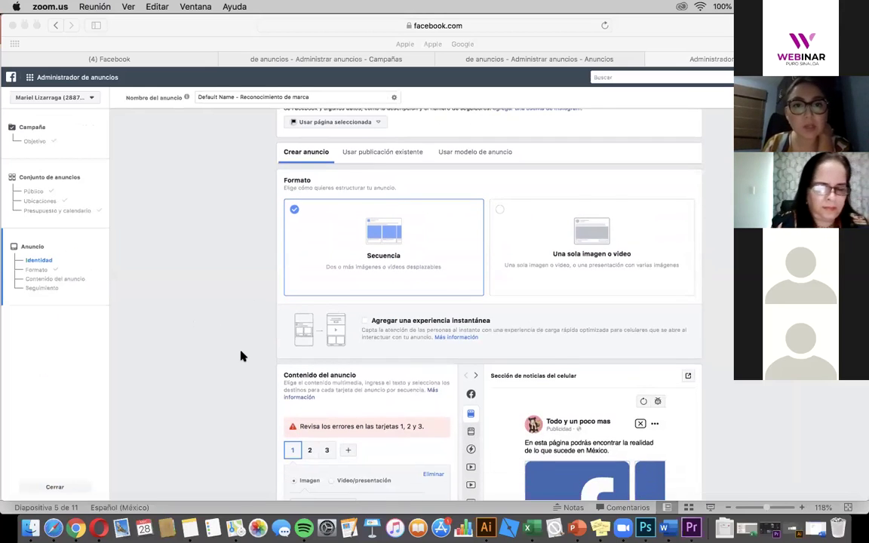
click(39, 146)
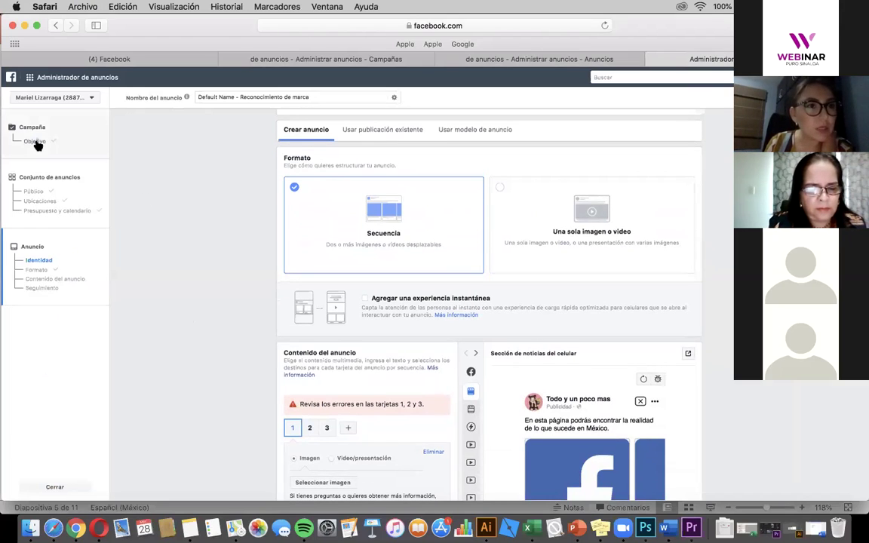
click(36, 142)
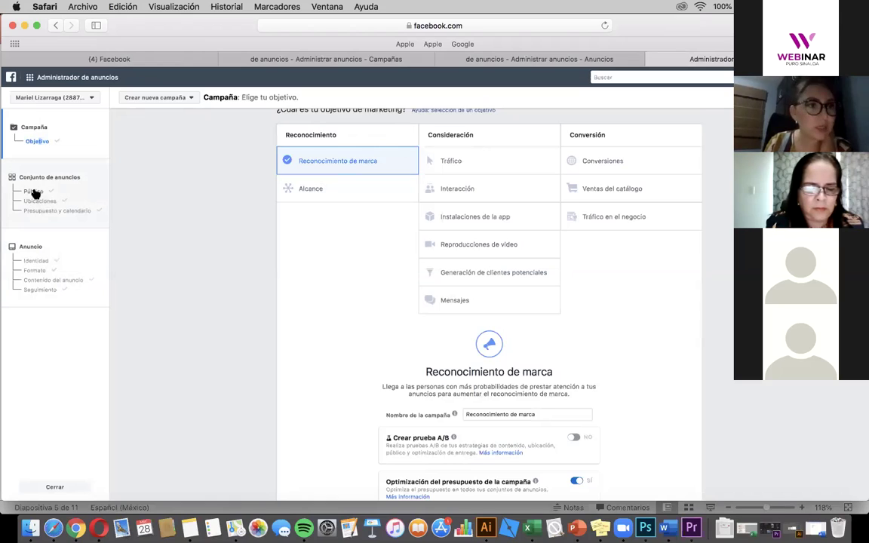
click(36, 262)
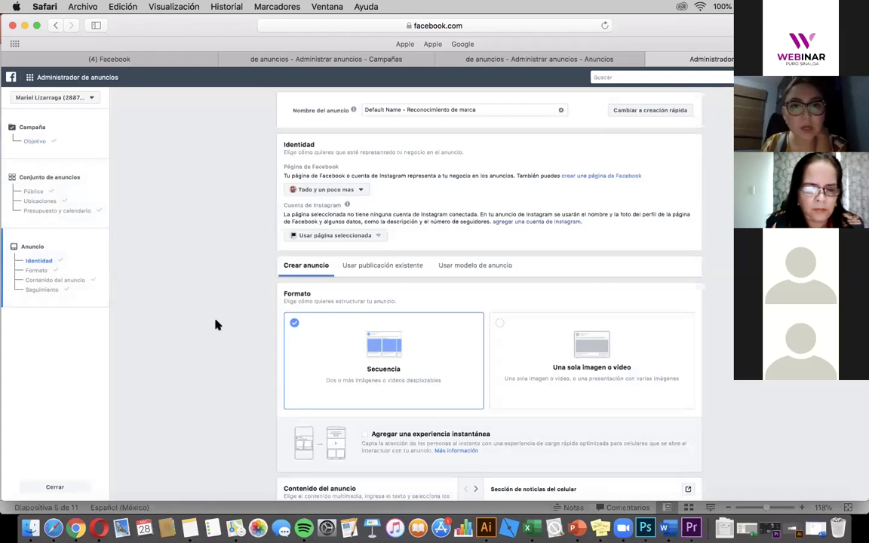
scroll(217, 324, down, 2)
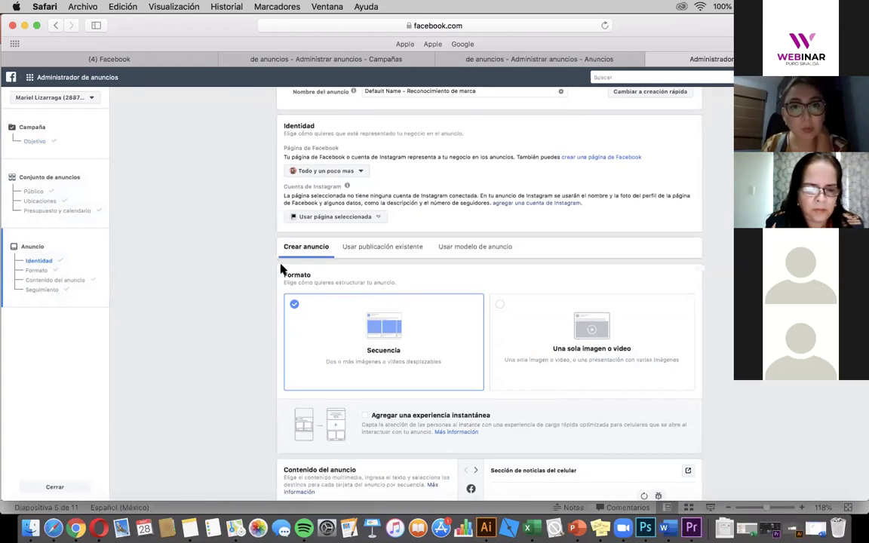
scroll(346, 246, down, 4)
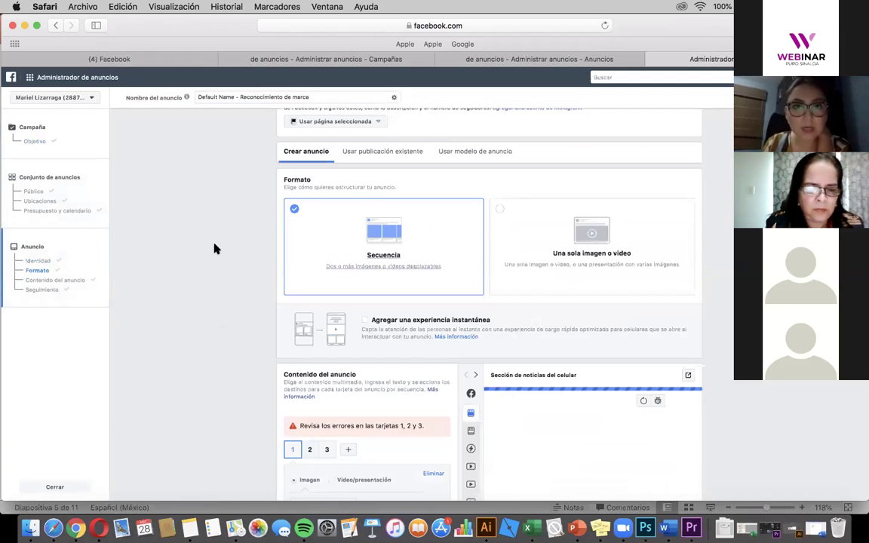
scroll(565, 114, down, 2)
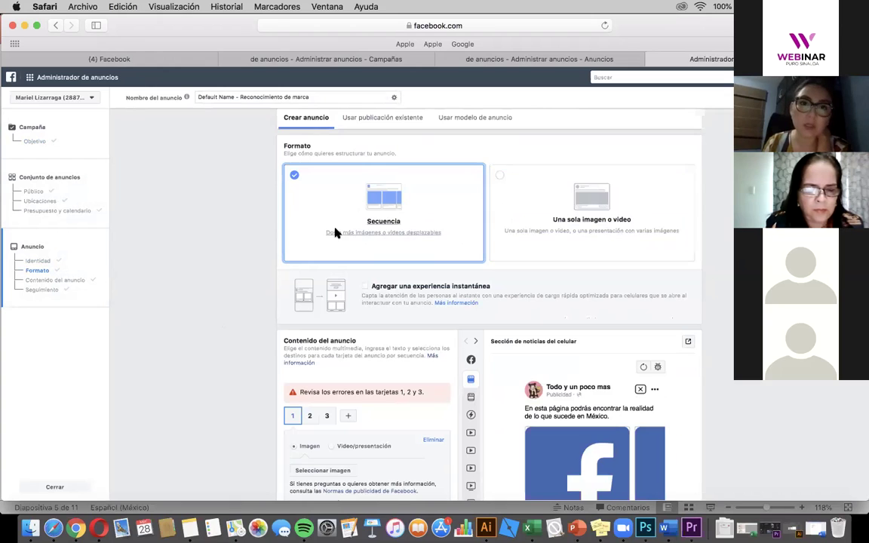
scroll(244, 261, down, 2)
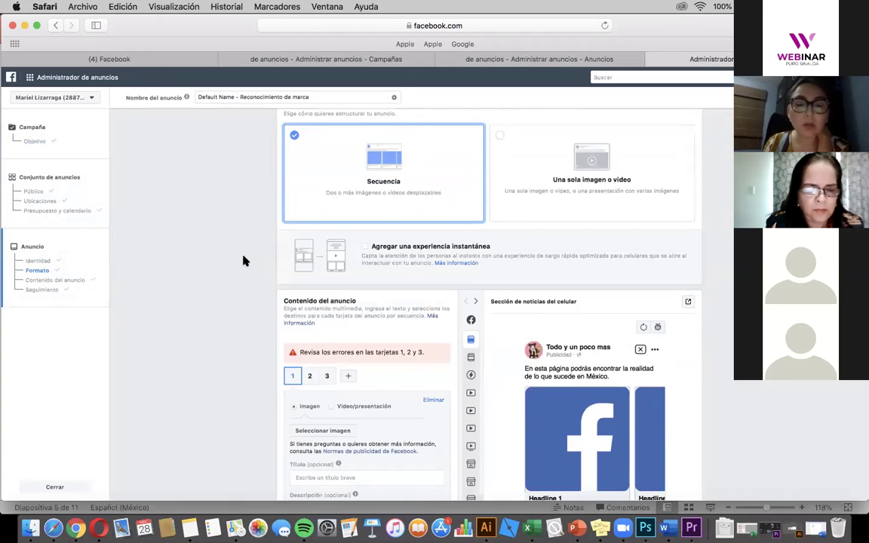
scroll(244, 261, down, 1)
scroll(244, 260, up, 1)
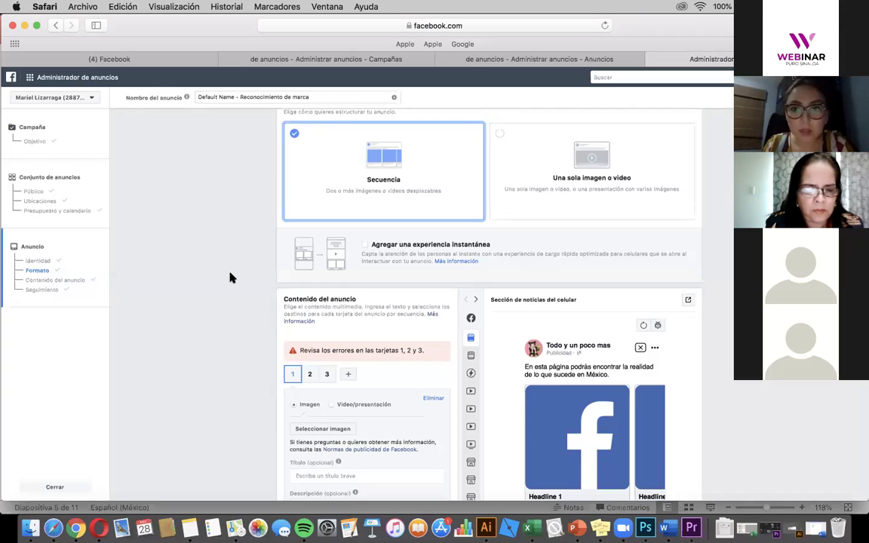
scroll(230, 278, down, 2)
scroll(232, 278, up, 2)
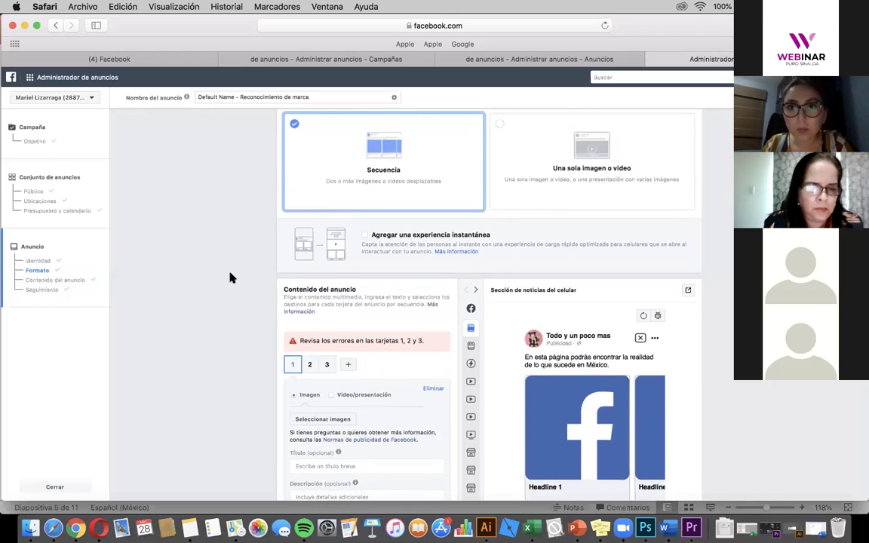
scroll(231, 278, down, 5)
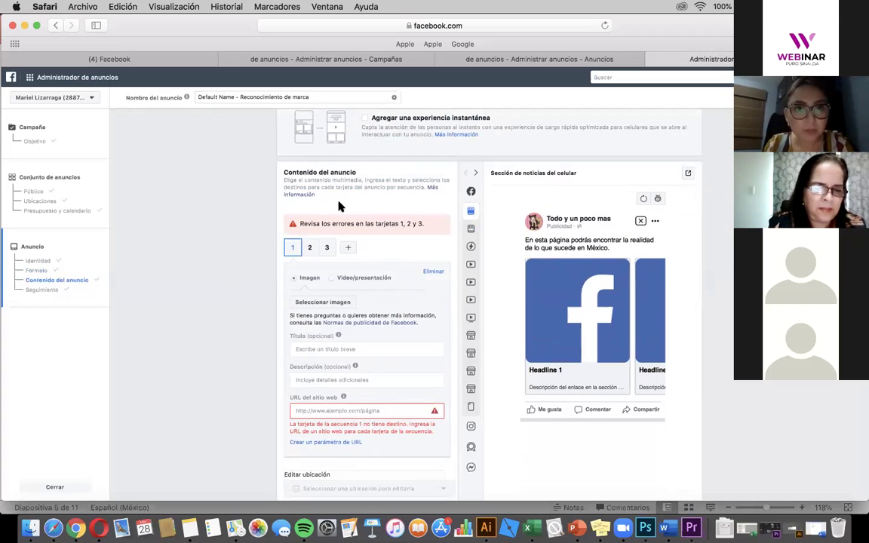
scroll(339, 200, up, 4)
scroll(339, 205, up, 2)
scroll(338, 206, down, 3)
scroll(339, 207, down, 5)
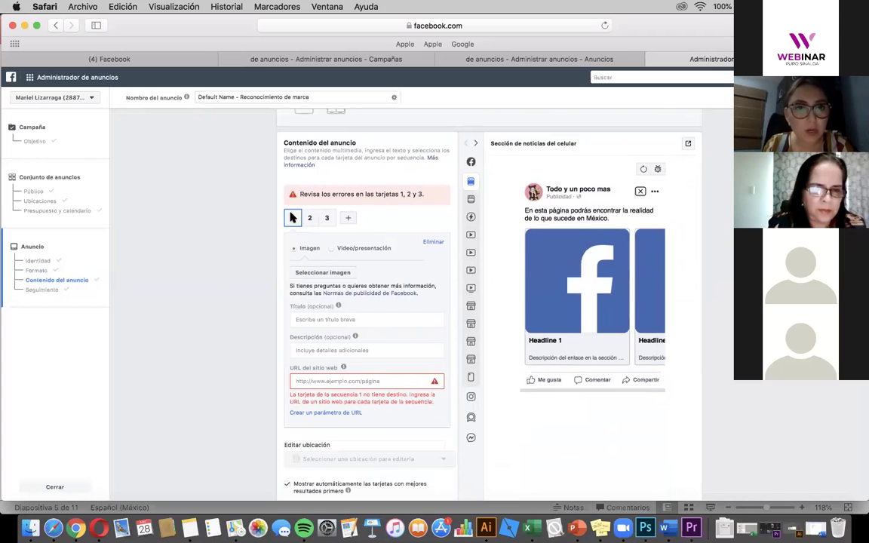
Add a fourth carousel card and upload the makeup-errors image from Downloads for card 1.
click(348, 220)
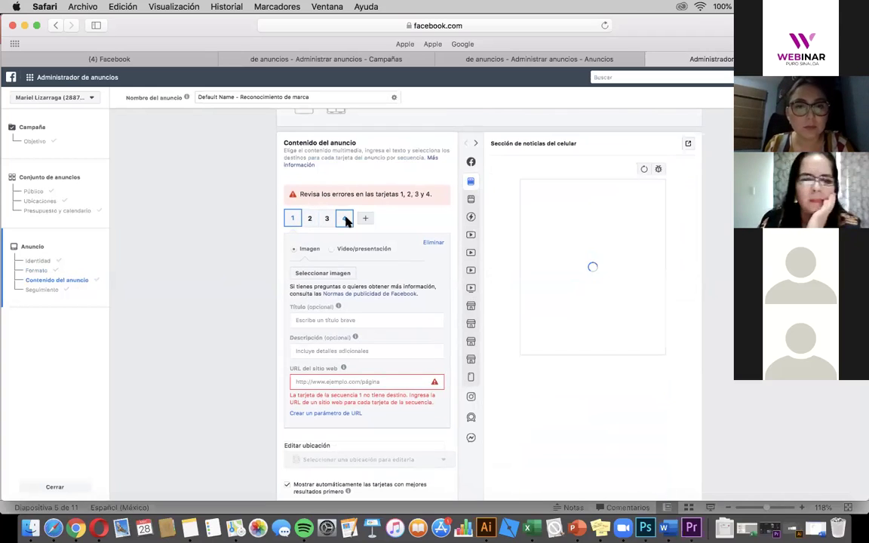
click(293, 218)
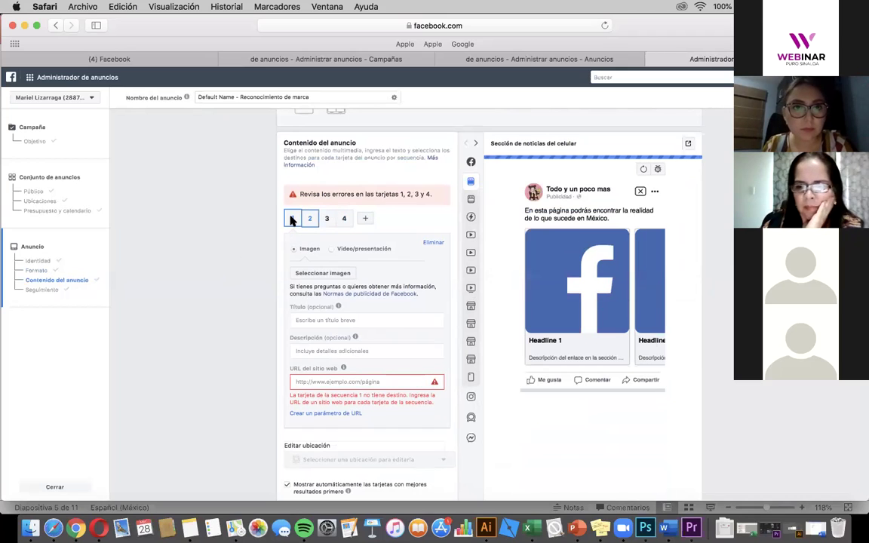
click(319, 275)
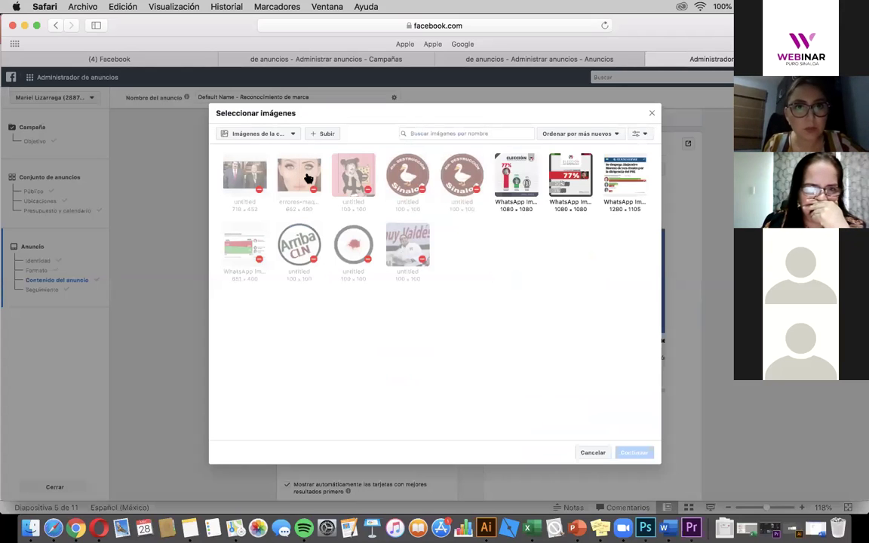
click(324, 133)
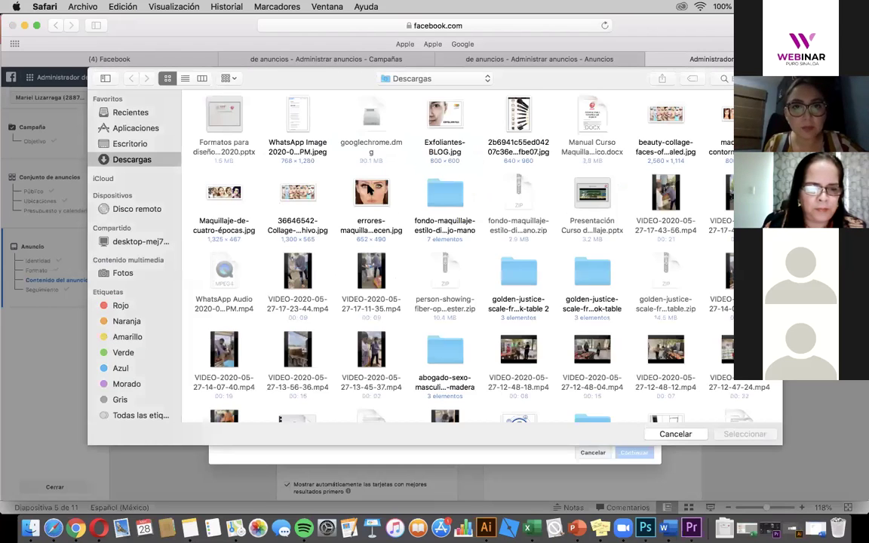
double_click(368, 188)
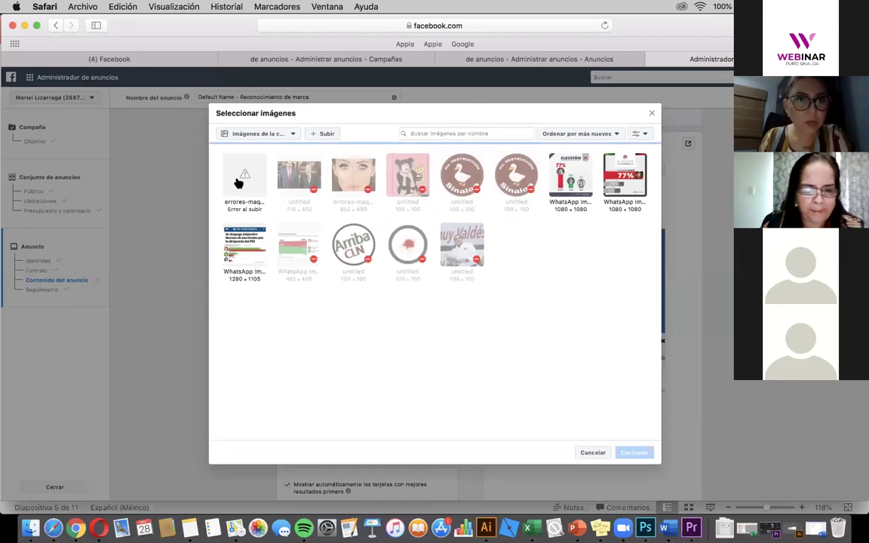
Upload Exfoliantes-BLOG.jpg and apply it as card 1's image.
mouse_move(247, 178)
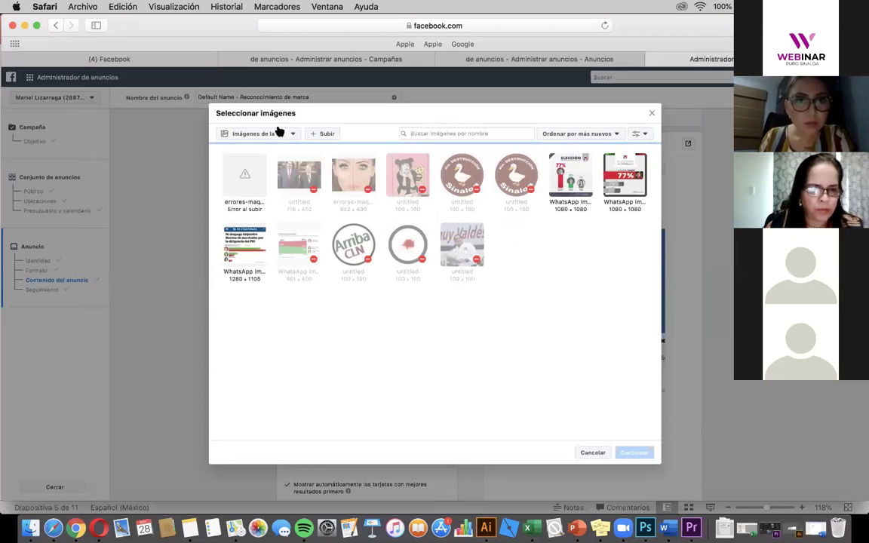
click(277, 136)
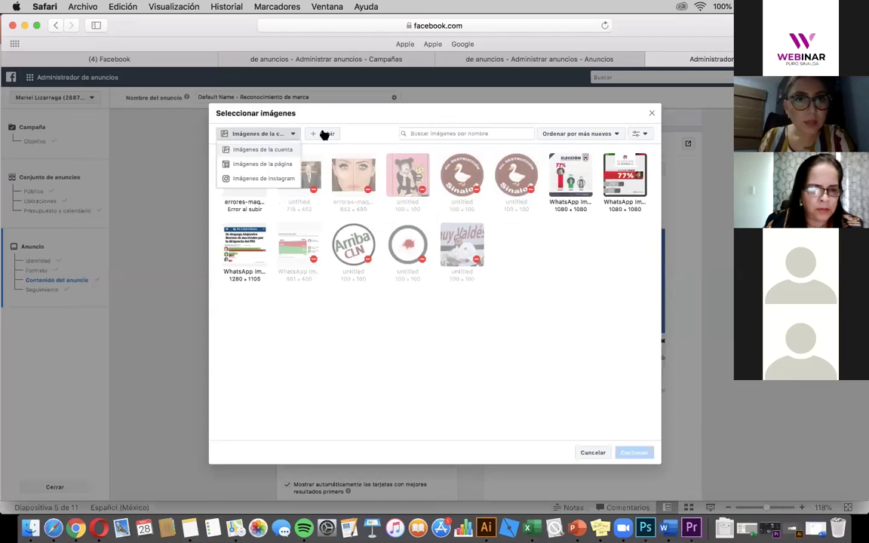
click(284, 135)
click(323, 134)
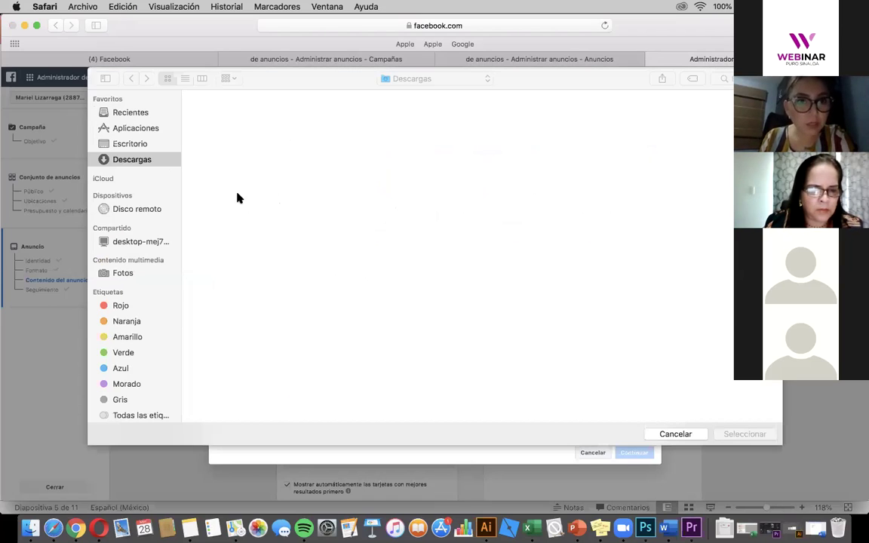
double_click(460, 128)
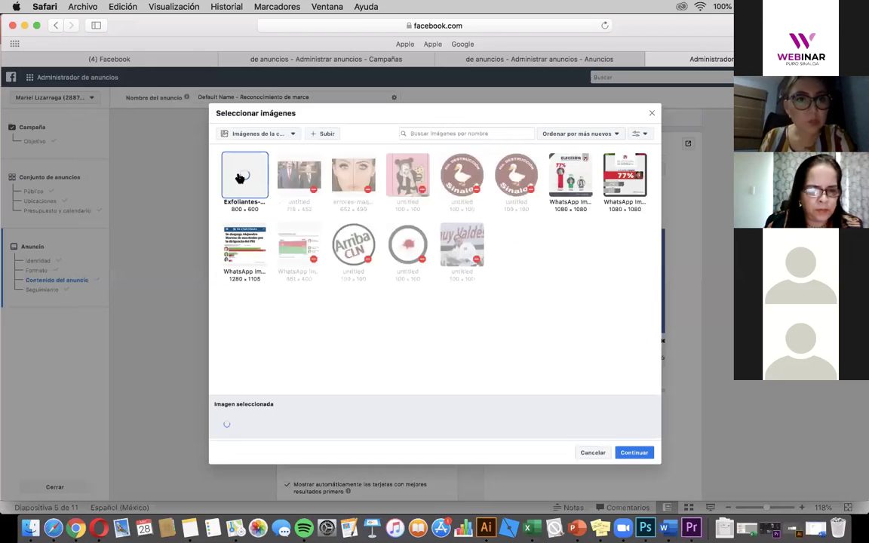
click(632, 453)
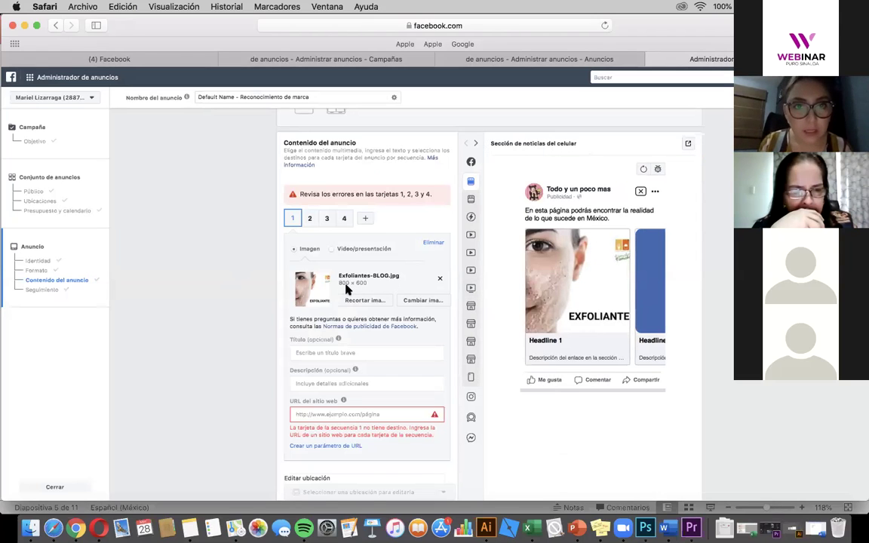
Enter EXFOLIANTE as card 1's Título, correcting the typo until the preview shows it.
click(311, 218)
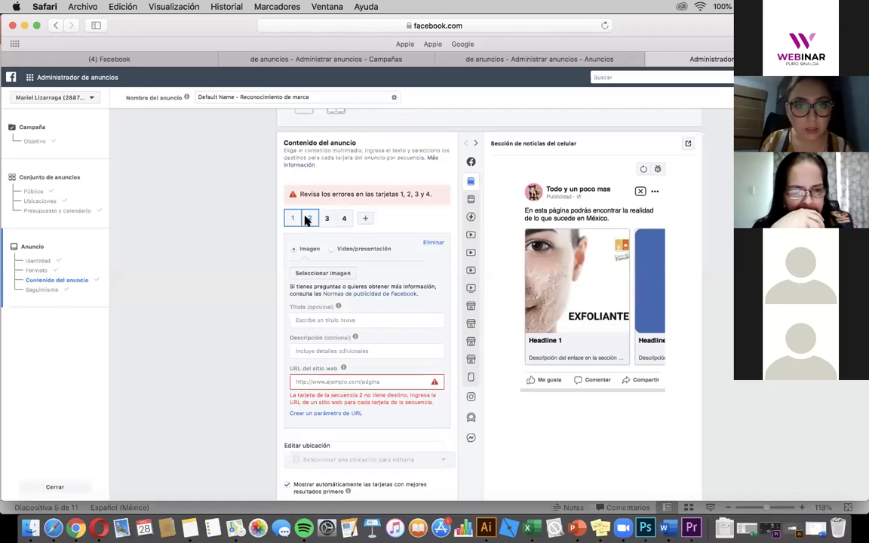
click(296, 218)
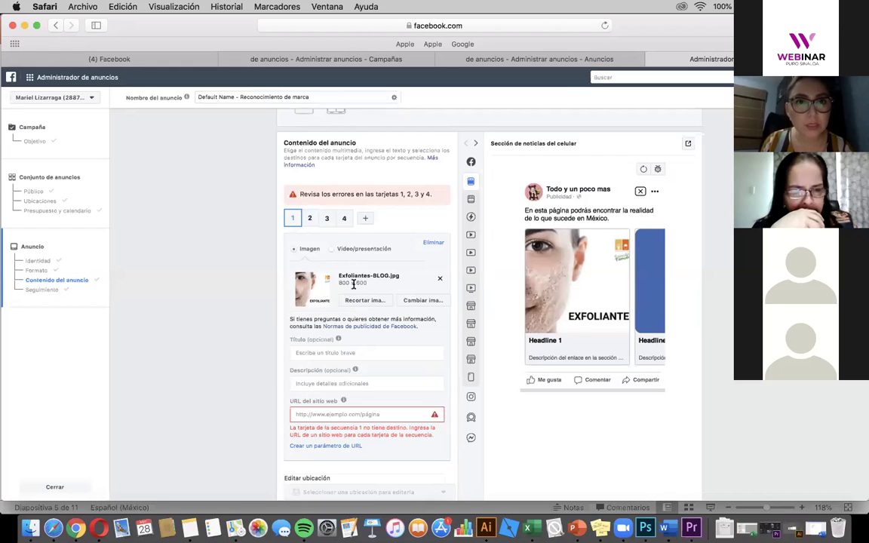
scroll(352, 284, up, 5)
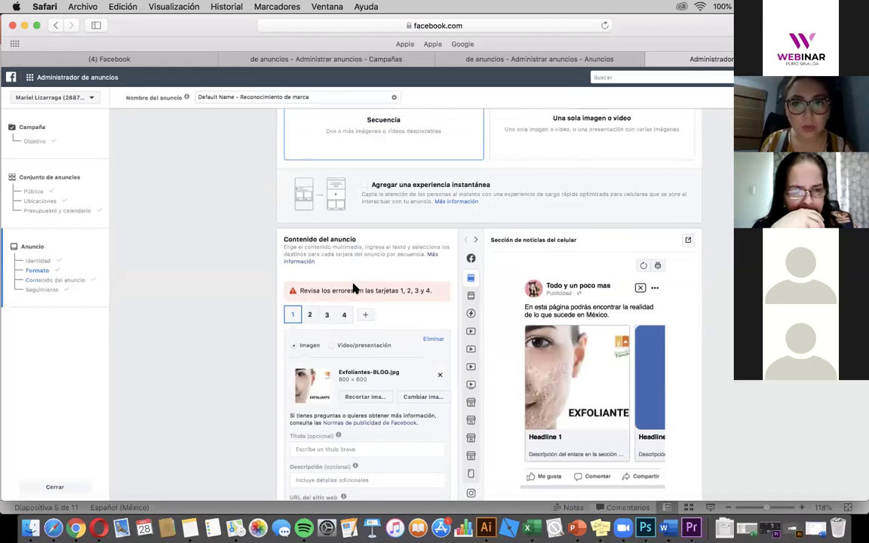
scroll(355, 289, down, 5)
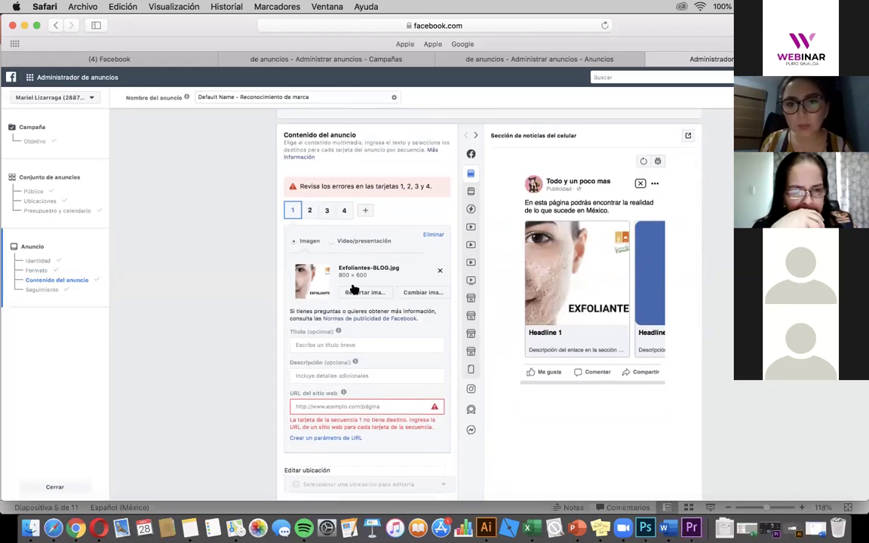
scroll(352, 289, down, 3)
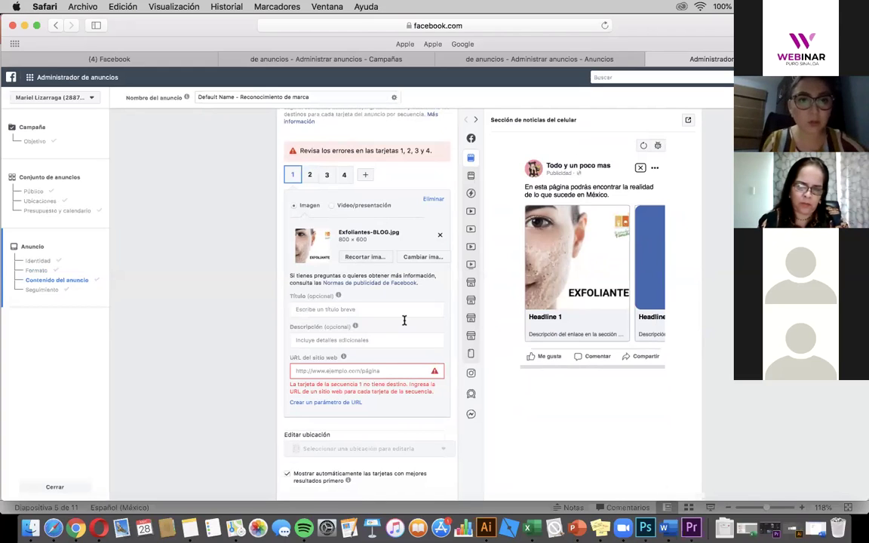
click(343, 309)
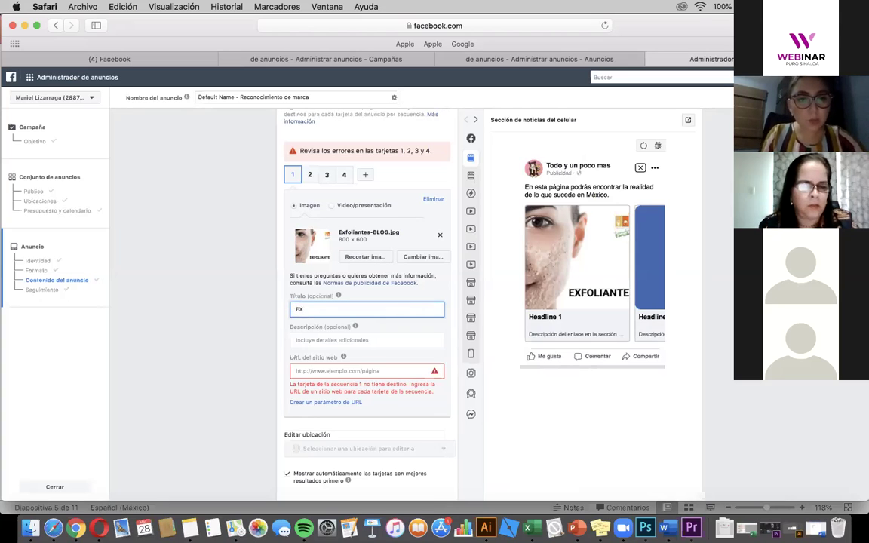
text(FOLIA)
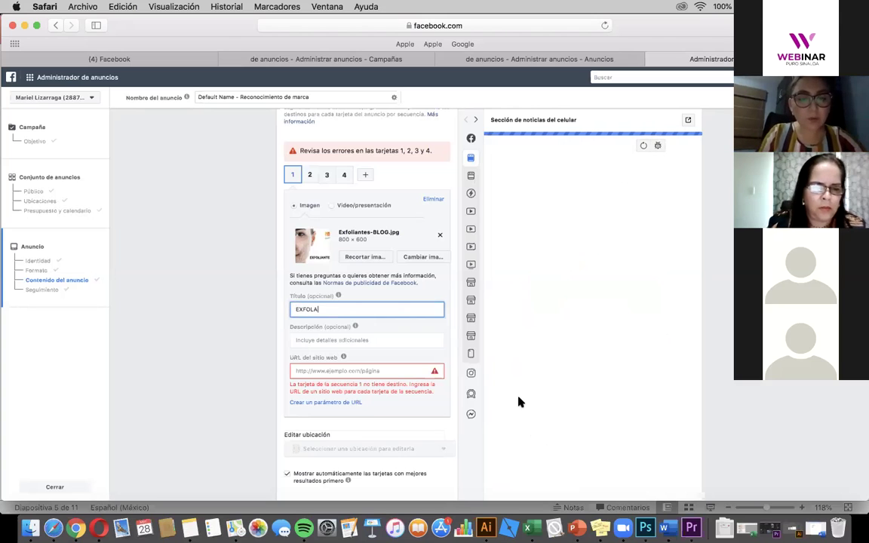
text(N)
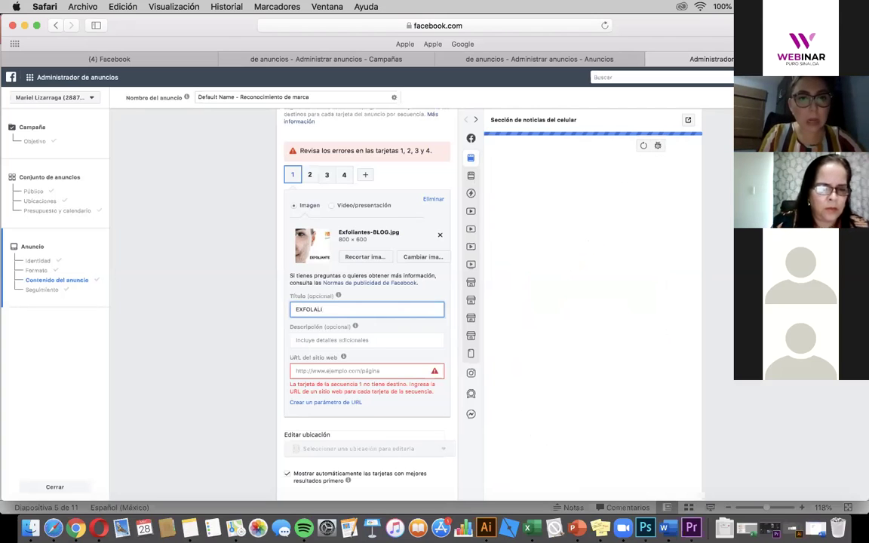
text(ANTE)
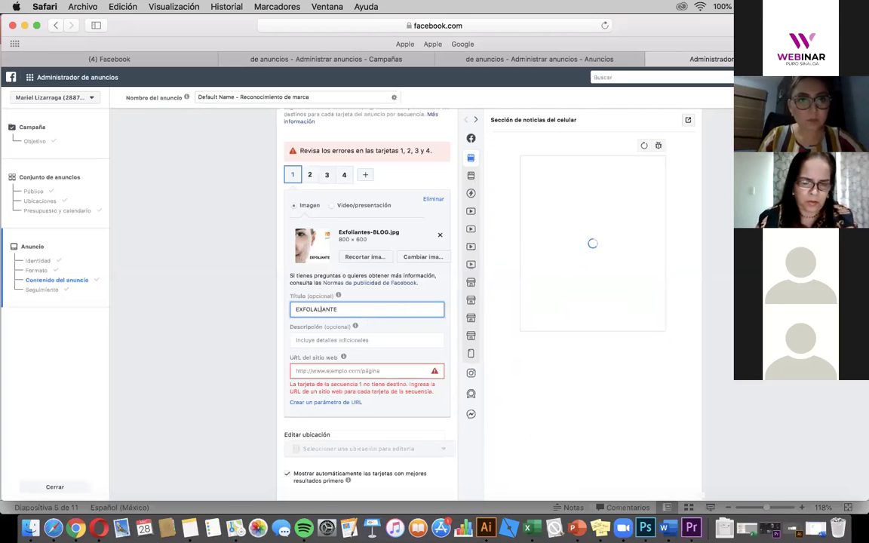
key(BackSpace)
key(BackSpace)
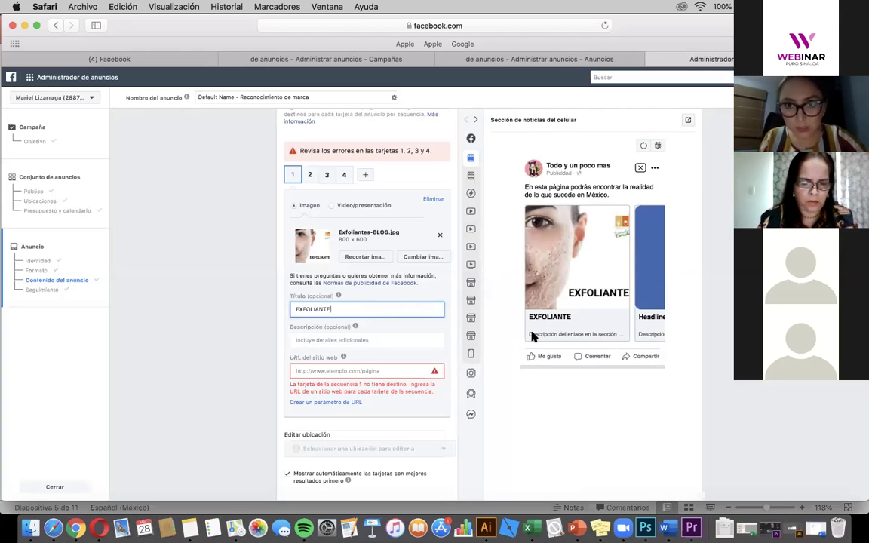
Enter the description 'Es recomendable exfoliar tu cara.' for card 1.
click(408, 341)
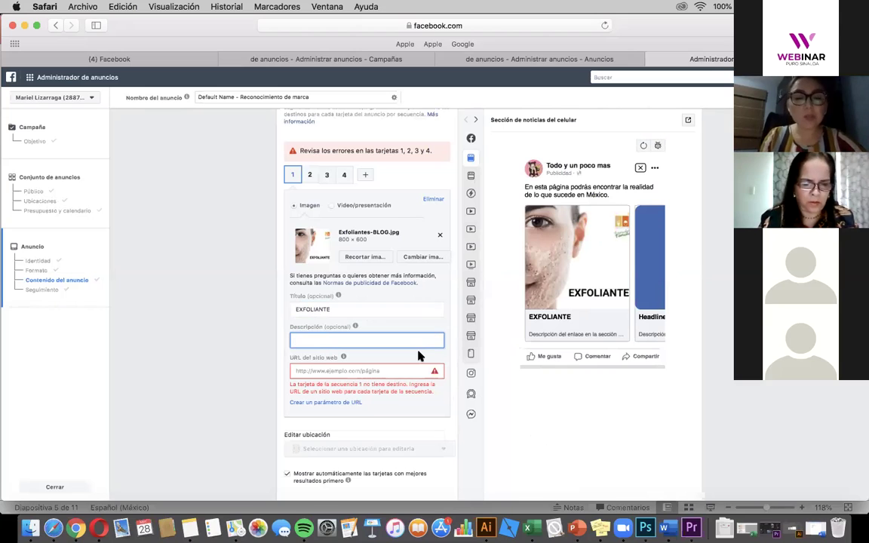
text(es)
key(BackSpace)
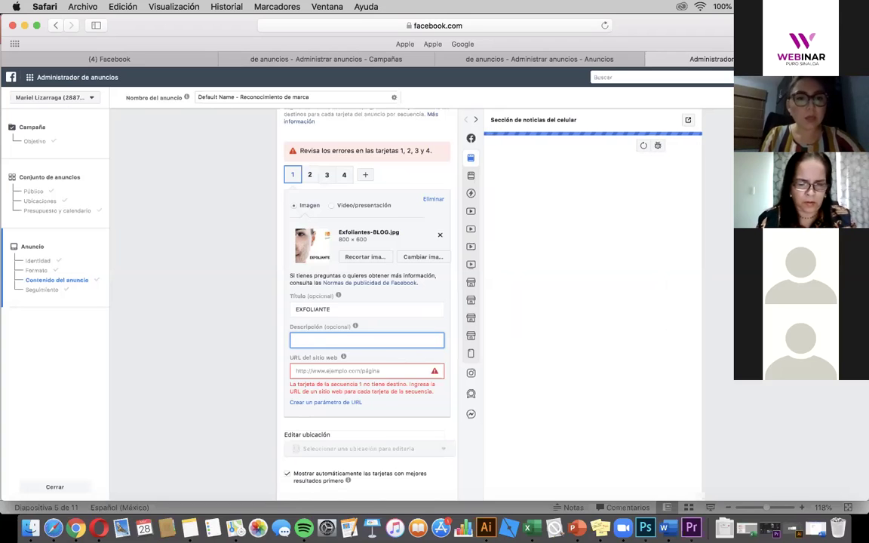
text(s)
text(rec)
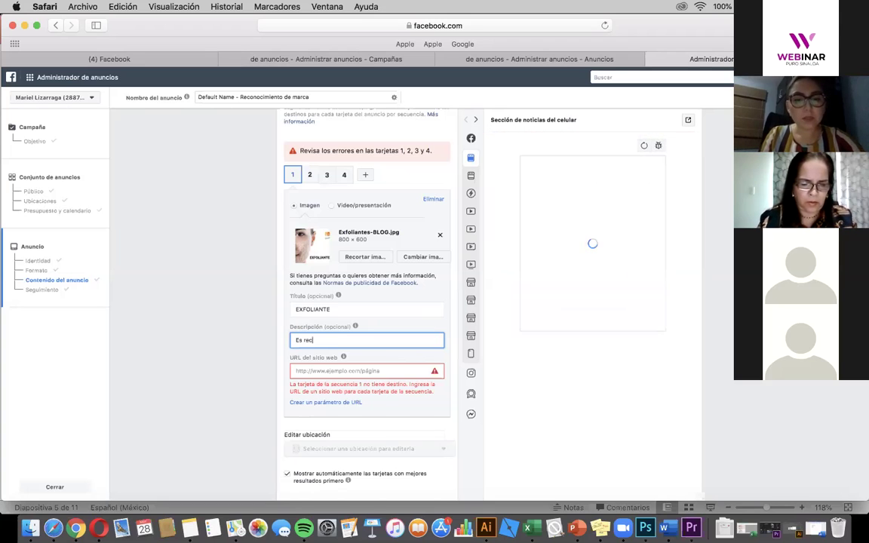
text(omendable exfol)
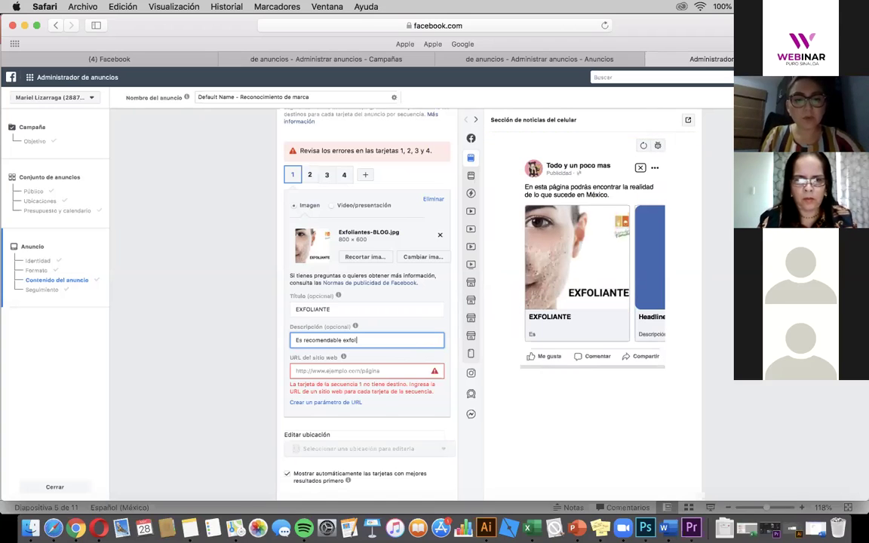
text(iar tu cara)
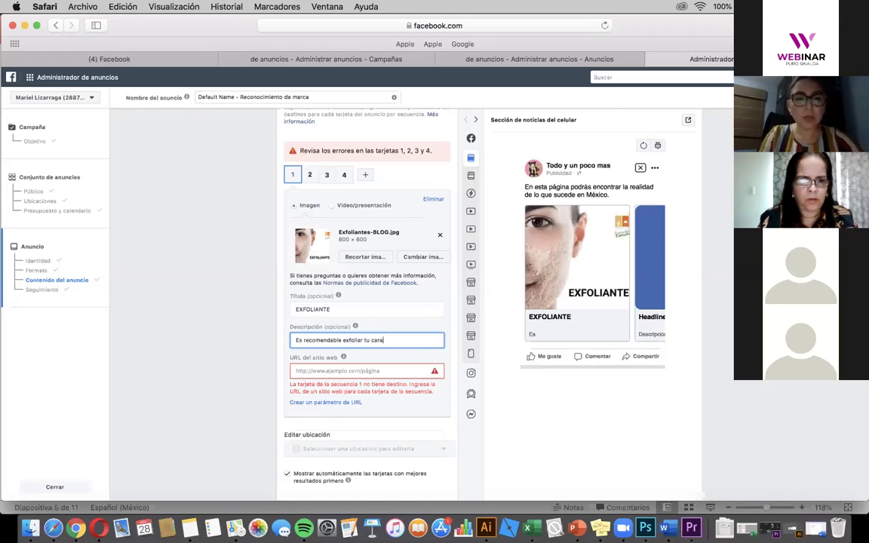
text(.)
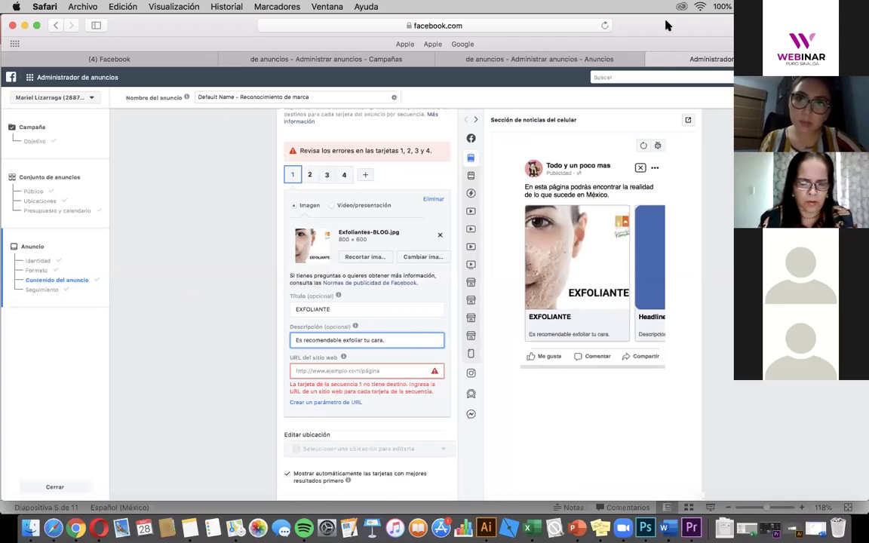
drag(665, 27, 604, 25)
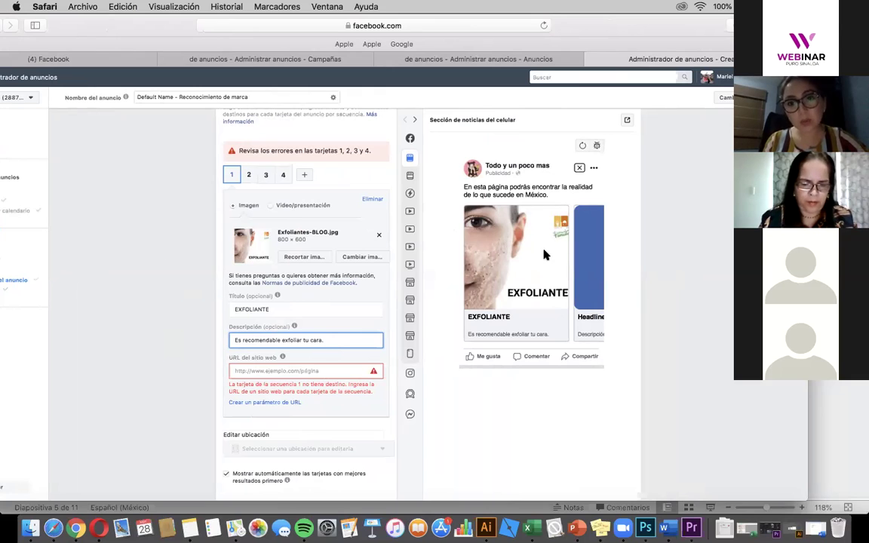
drag(196, 16, 257, 17)
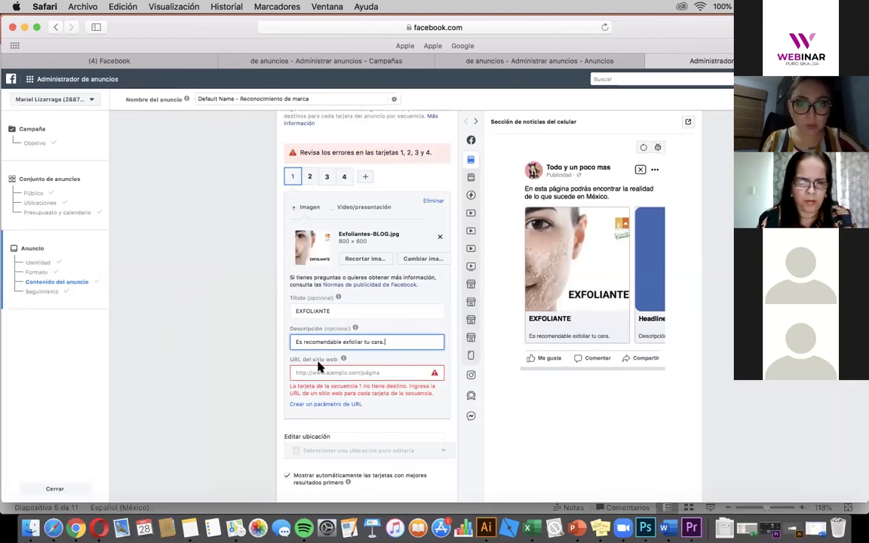
click(316, 371)
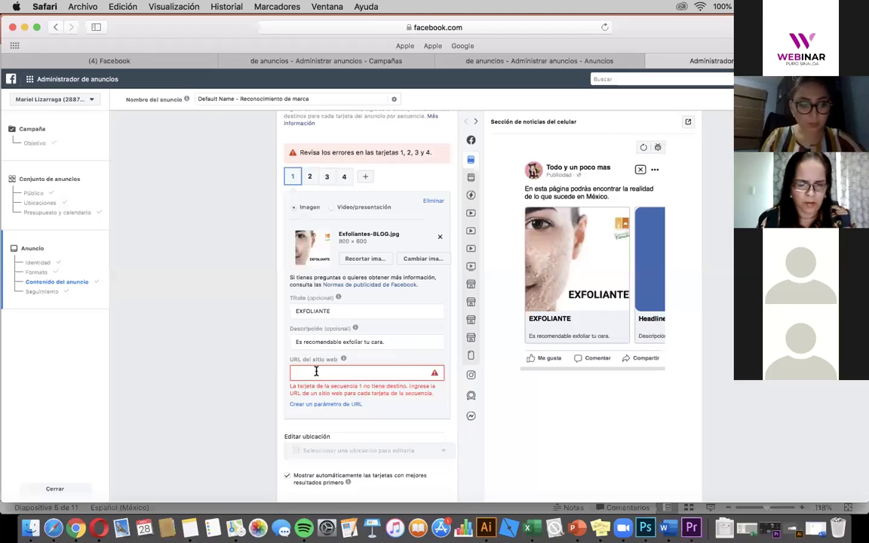
text(www.fac)
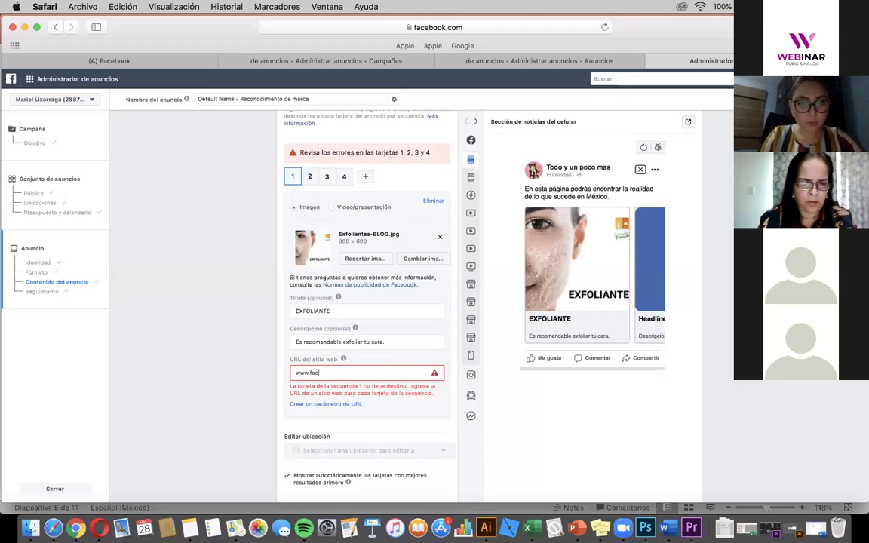
text(ebook.com)
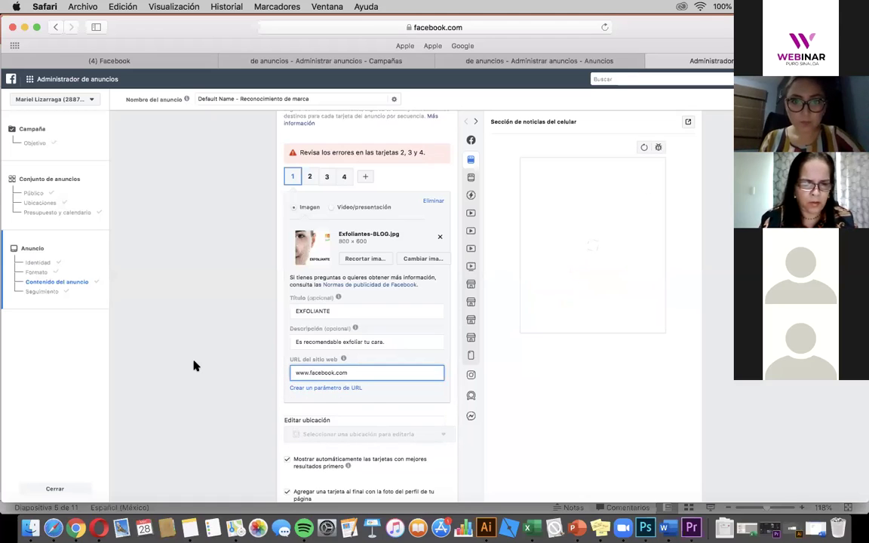
click(193, 366)
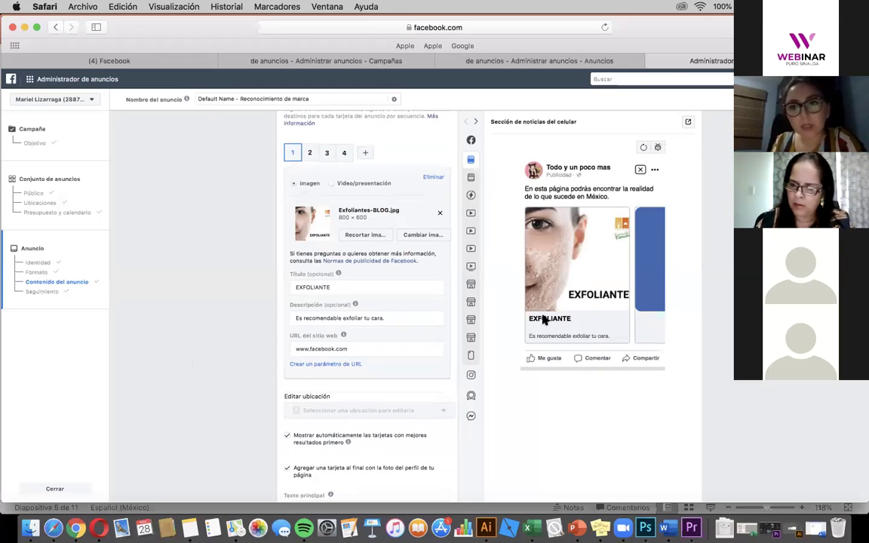
mouse_move(328, 330)
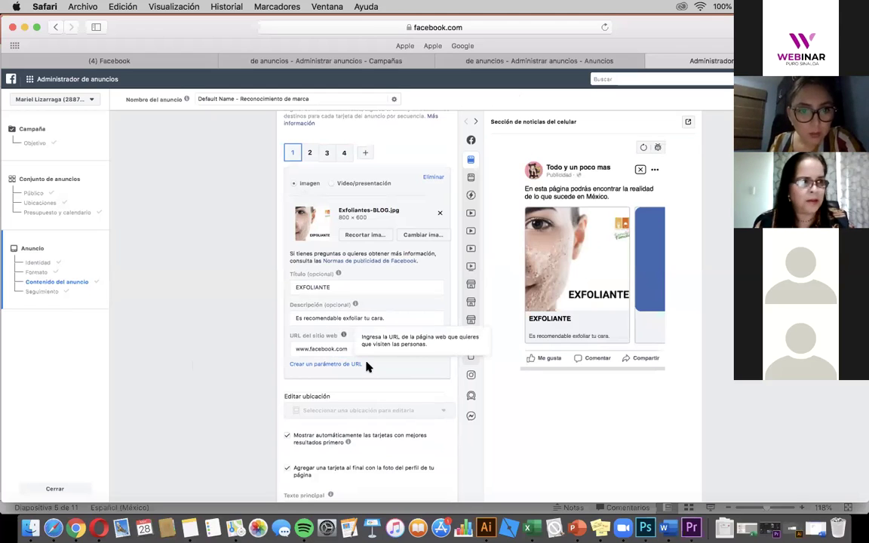
scroll(369, 383, down, 1)
scroll(370, 412, down, 3)
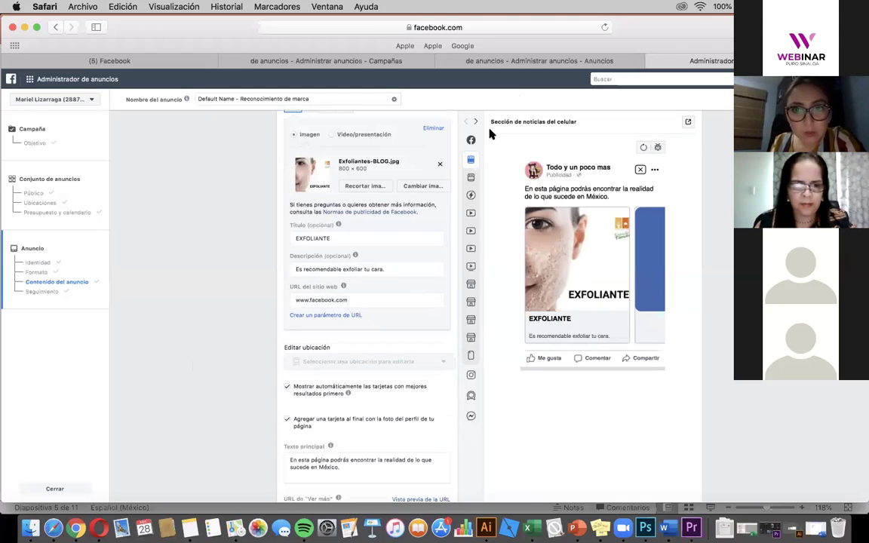
mouse_move(472, 173)
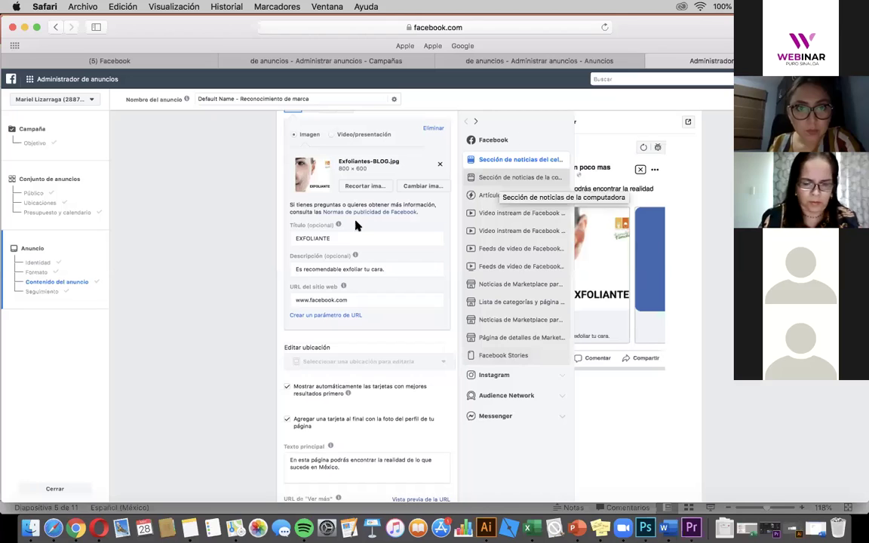
scroll(392, 271, down, 1)
scroll(392, 271, down, 4)
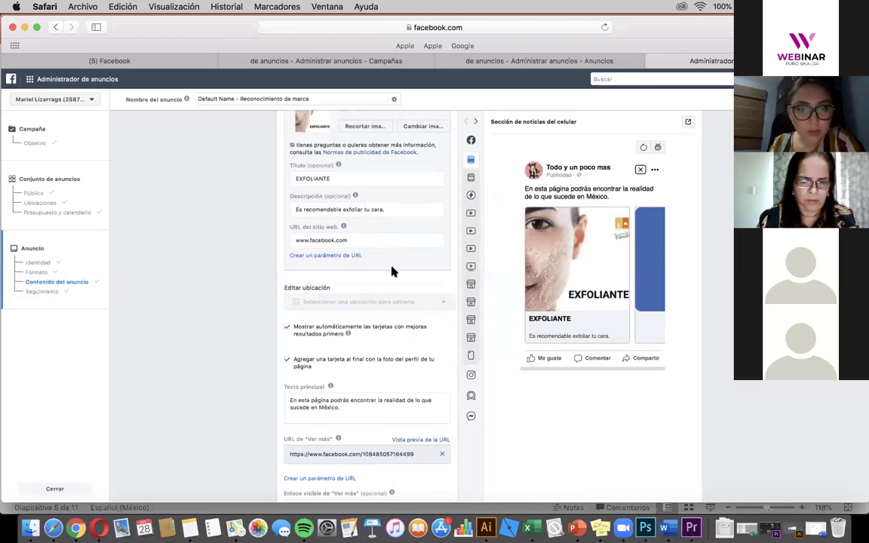
scroll(396, 283, up, 8)
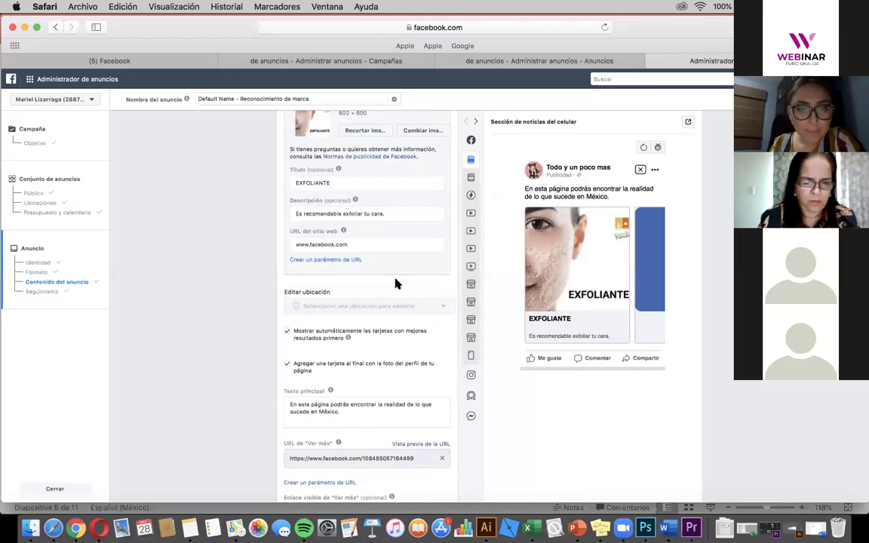
scroll(408, 264, up, 3)
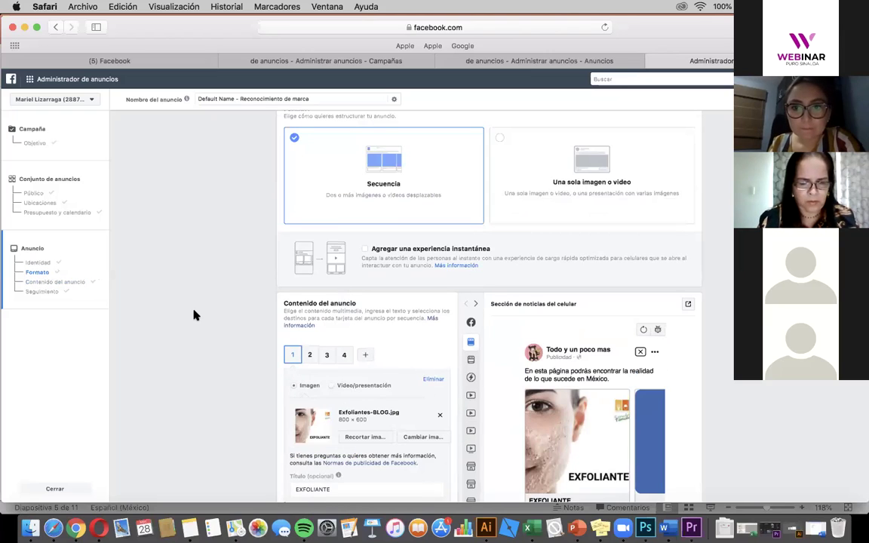
scroll(437, 314, down, 2)
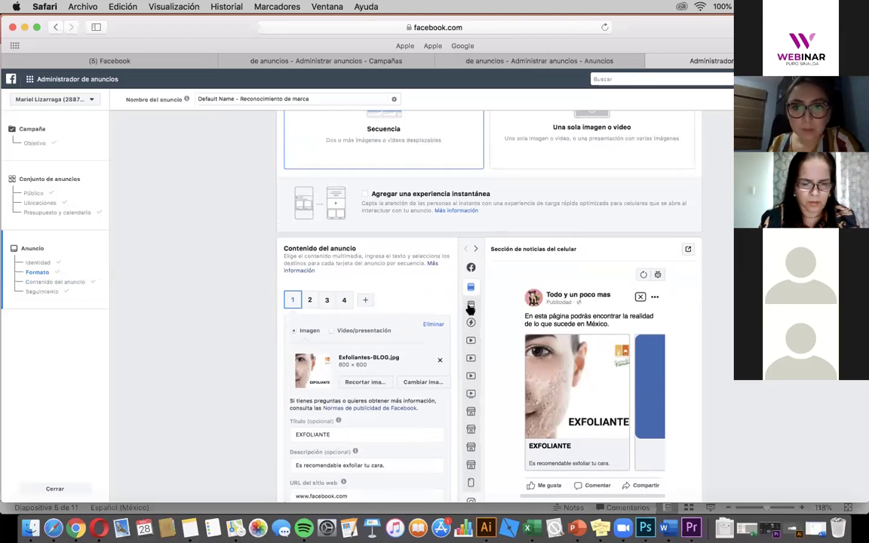
mouse_move(478, 306)
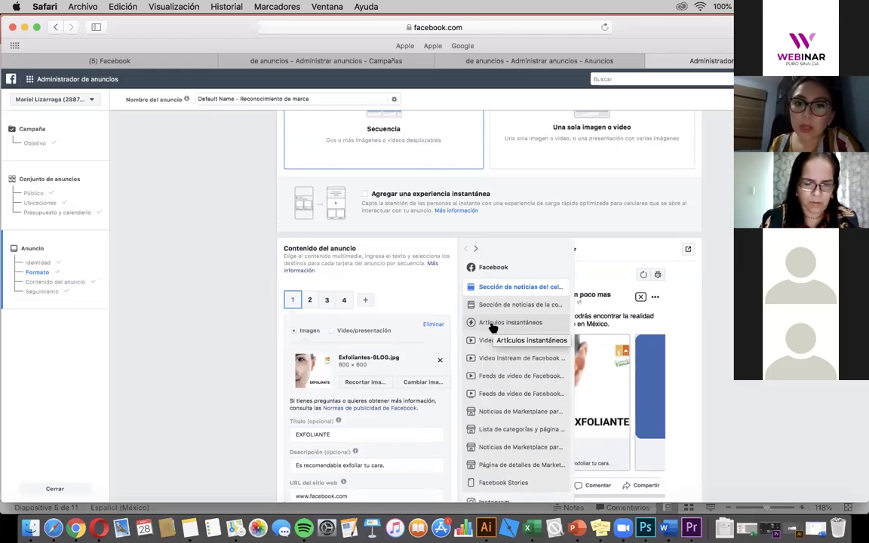
Preview the carousel in Artículos instantáneos, Video instream (celular), and Noticias de Marketplace para celulares.
click(491, 324)
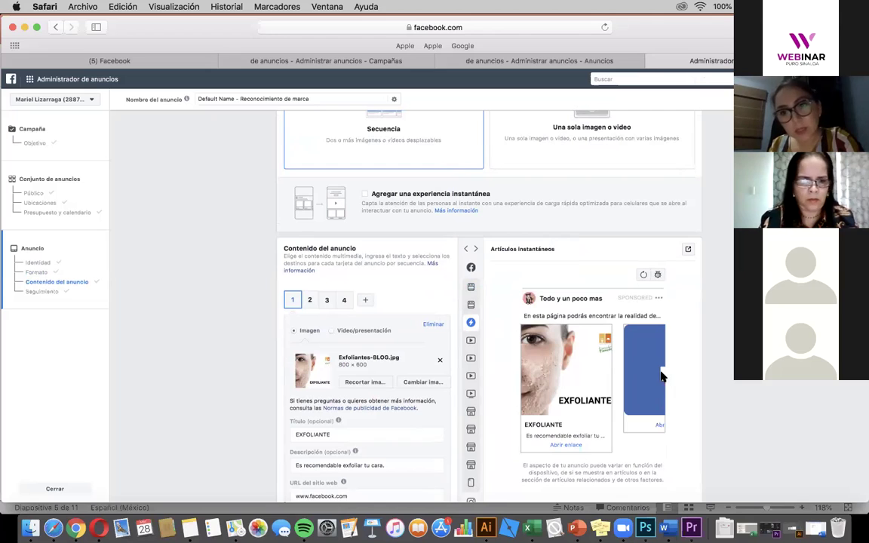
mouse_move(474, 343)
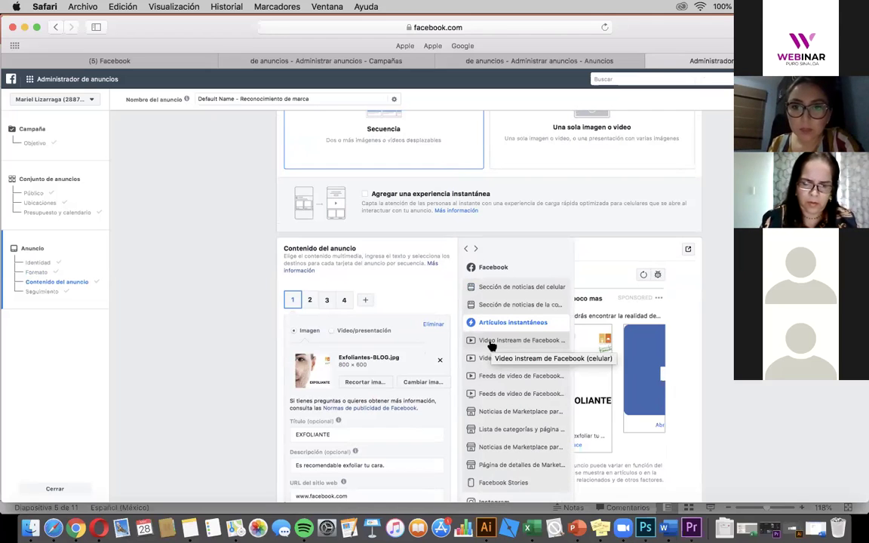
click(490, 343)
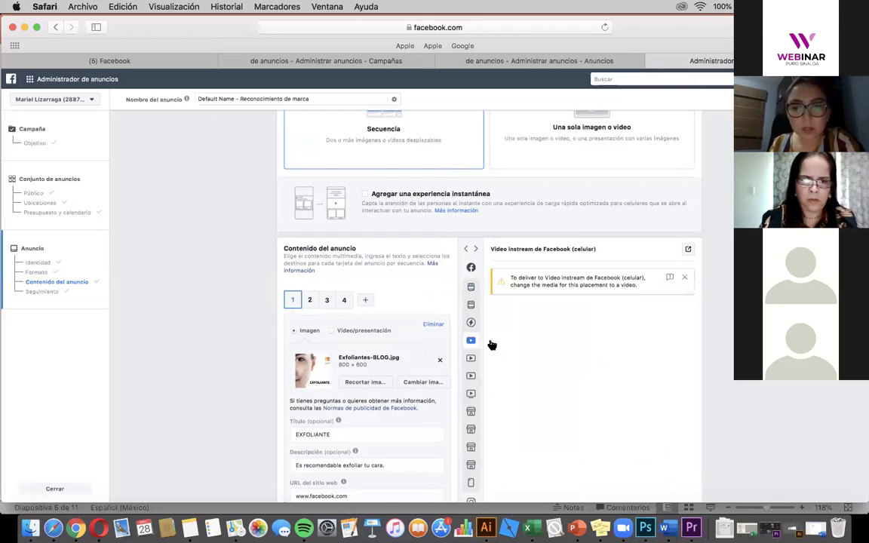
scroll(558, 266, down, 2)
scroll(558, 266, down, 2)
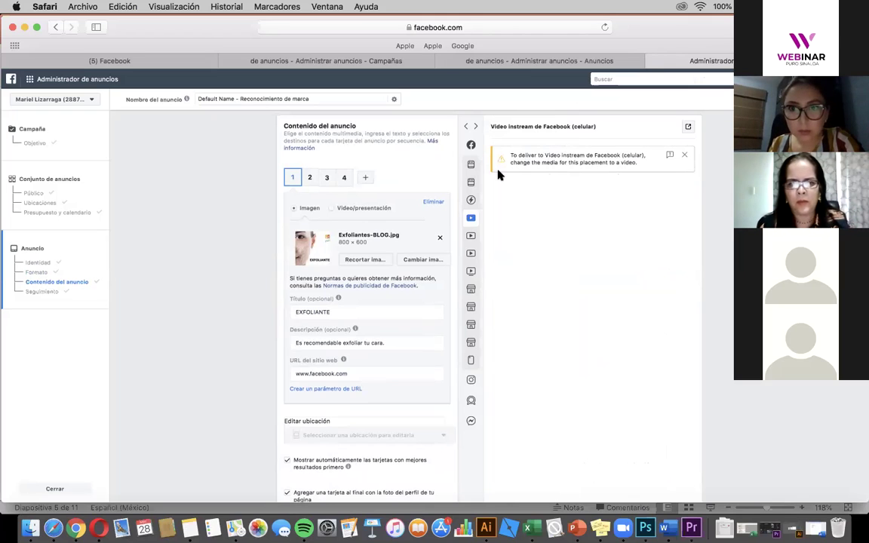
mouse_move(483, 256)
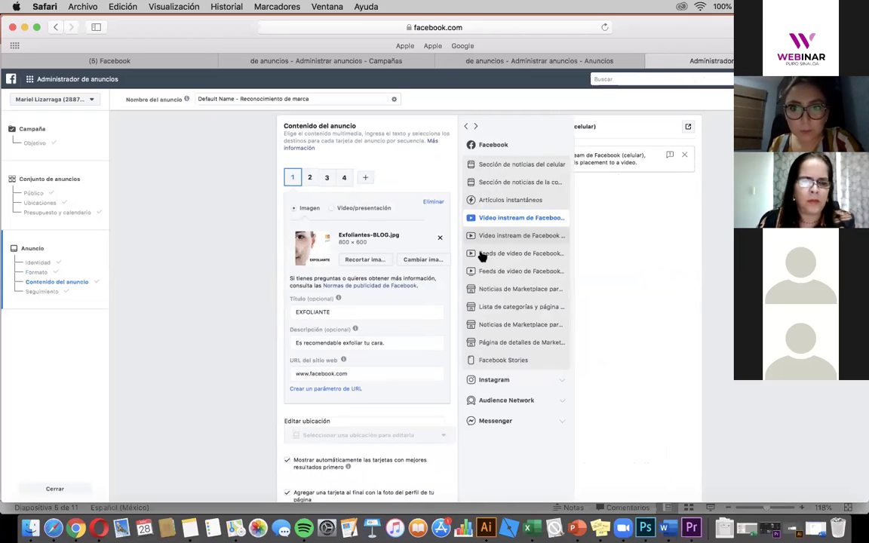
click(487, 290)
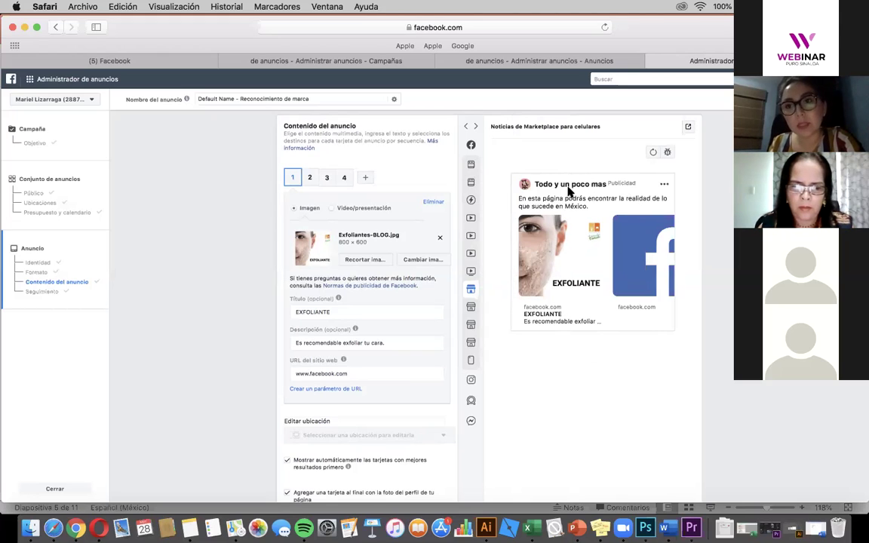
mouse_move(473, 306)
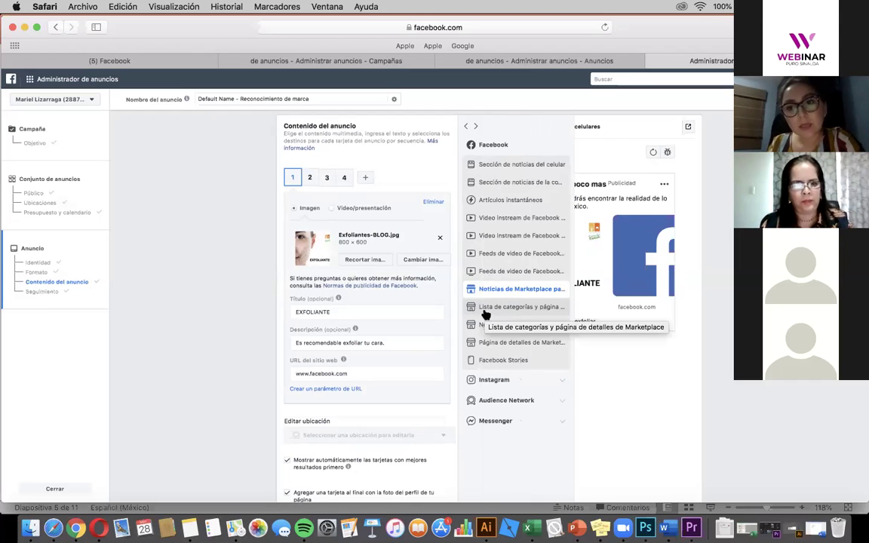
Preview the ad in Marketplace category listings, the desktop Marketplace feed, and Facebook Stories.
click(485, 311)
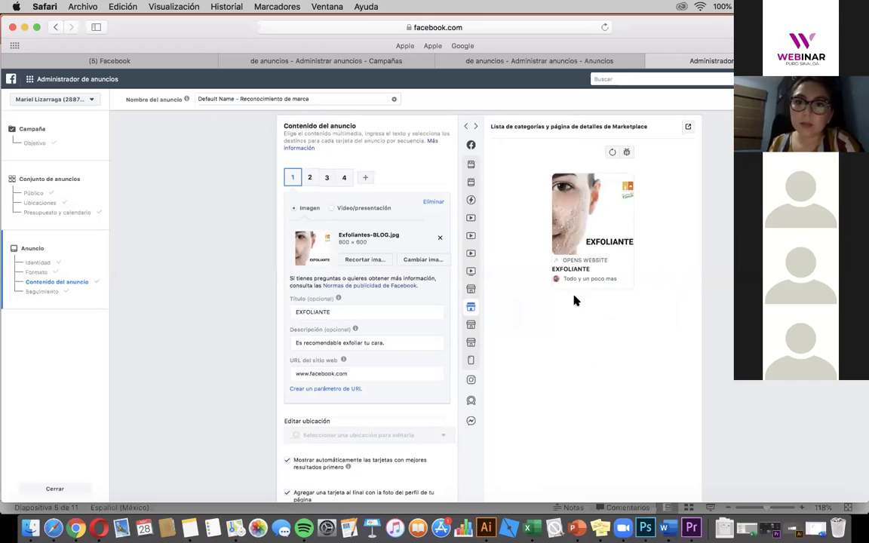
mouse_move(467, 326)
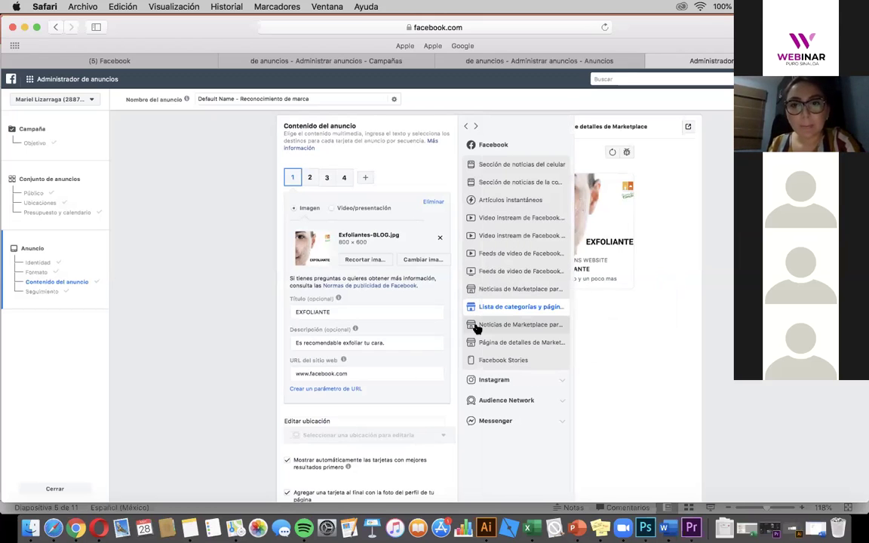
click(488, 326)
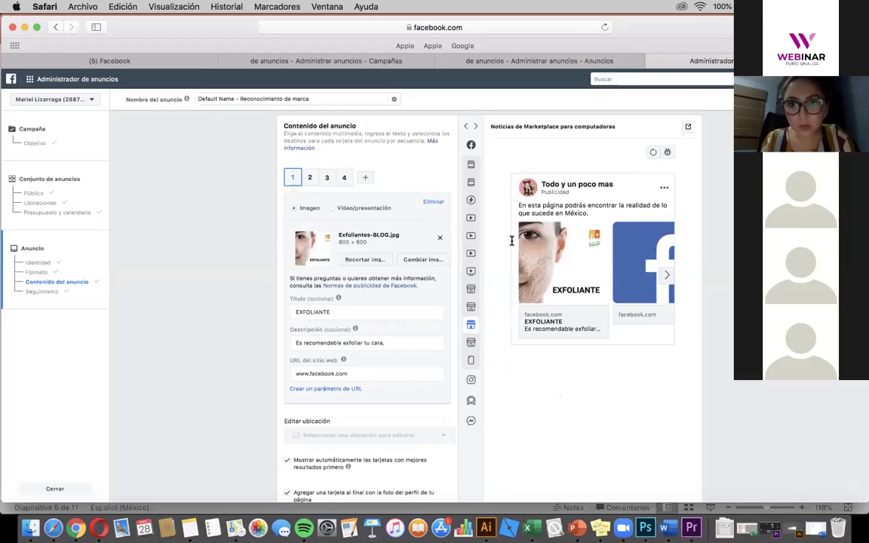
mouse_move(485, 248)
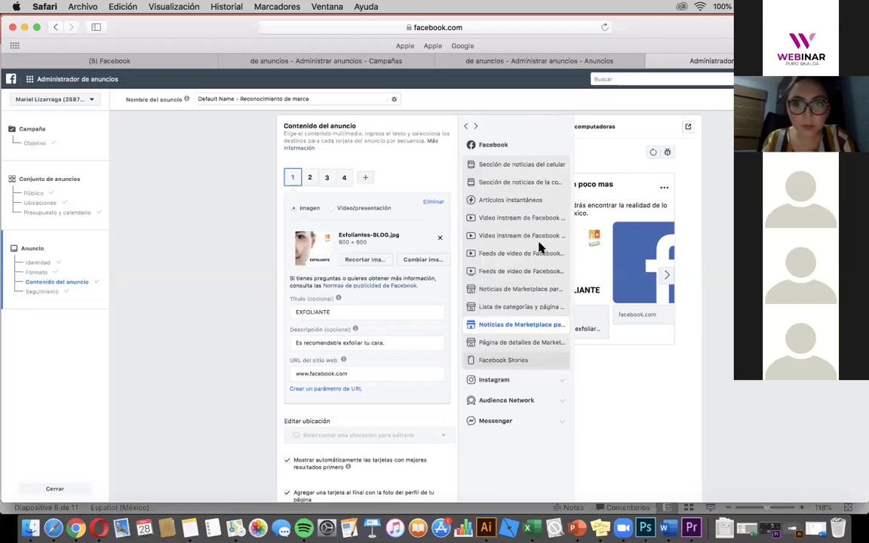
click(480, 361)
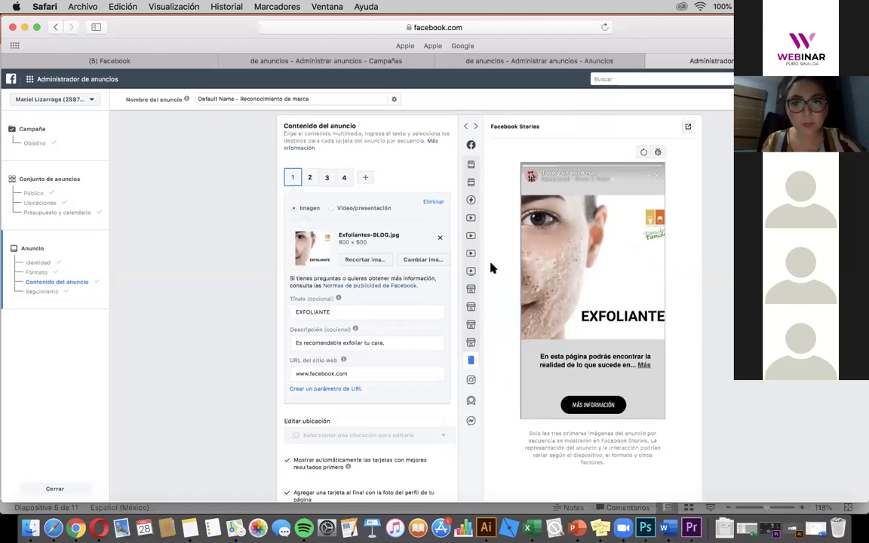
mouse_move(469, 381)
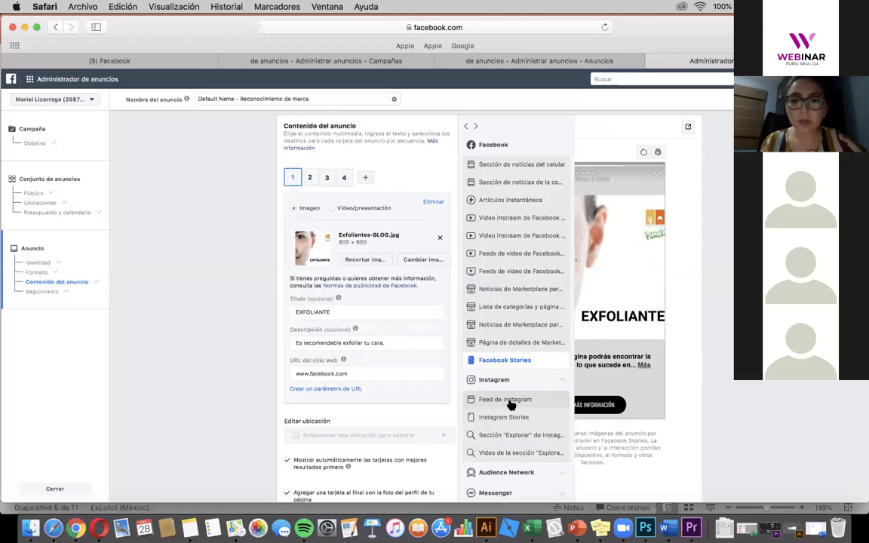
Preview the ad in Feed de Instagram, Instagram Stories and Sección Explorar.
click(510, 404)
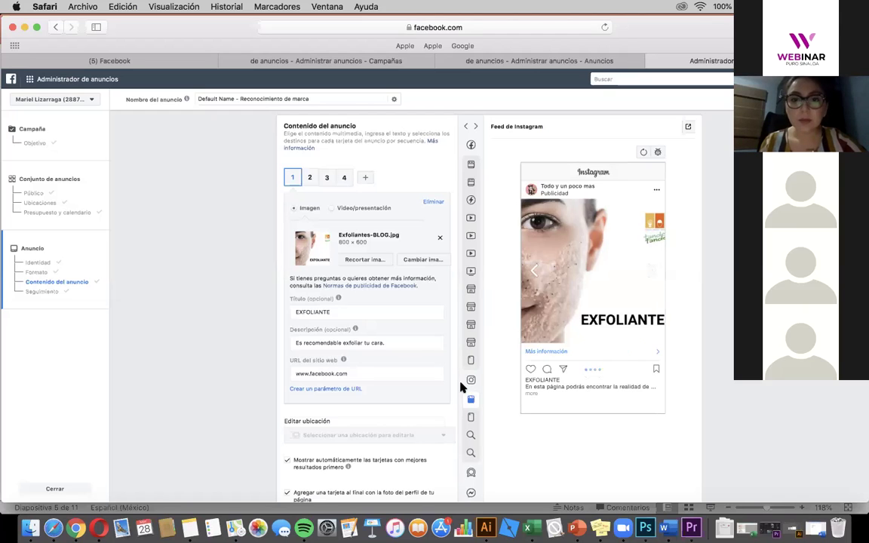
click(477, 419)
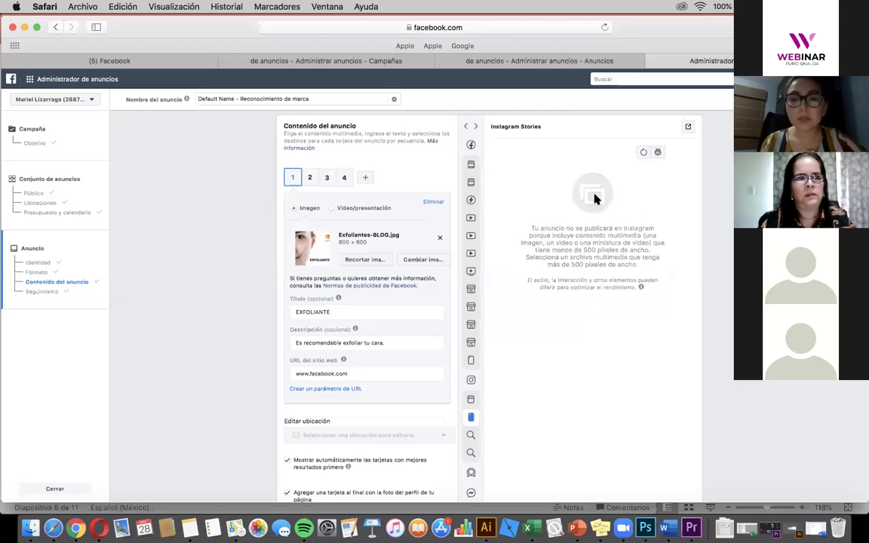
mouse_move(472, 417)
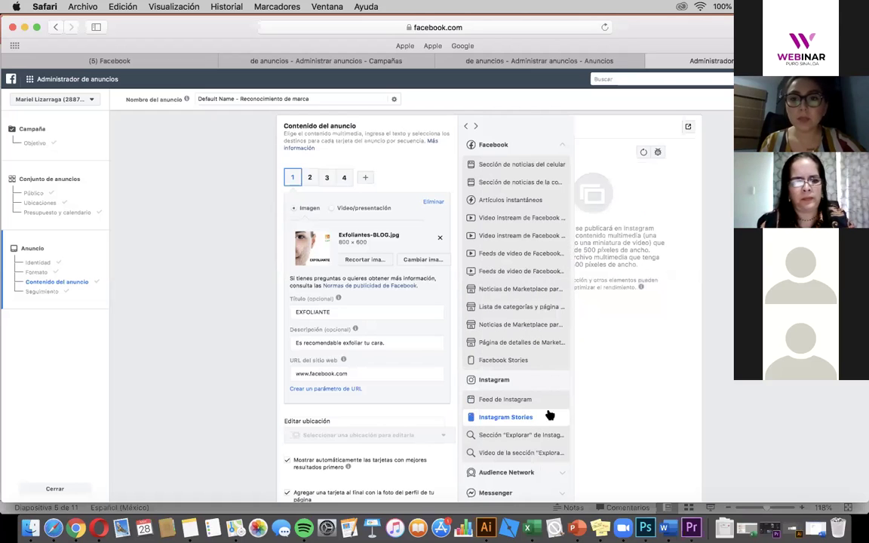
click(510, 437)
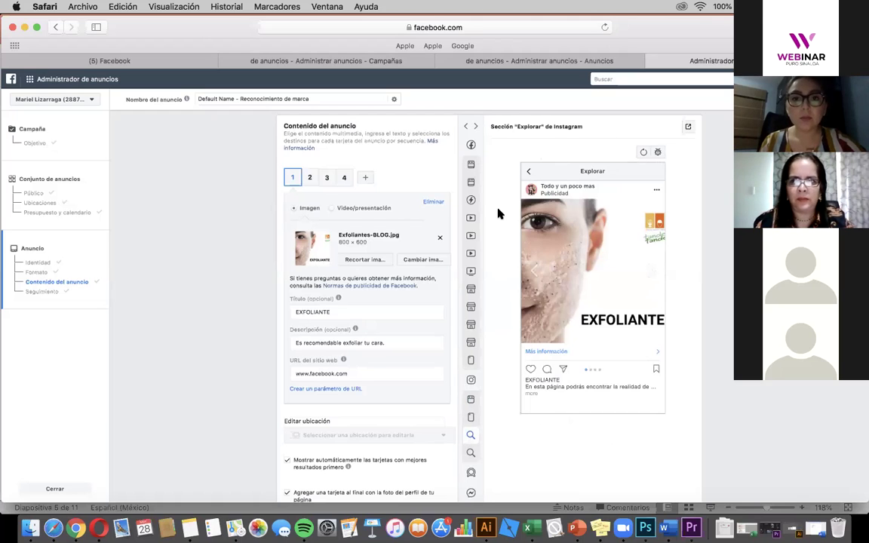
Expand Audience Network and preview the ad in its Video instream placement.
scroll(498, 214, down, 2)
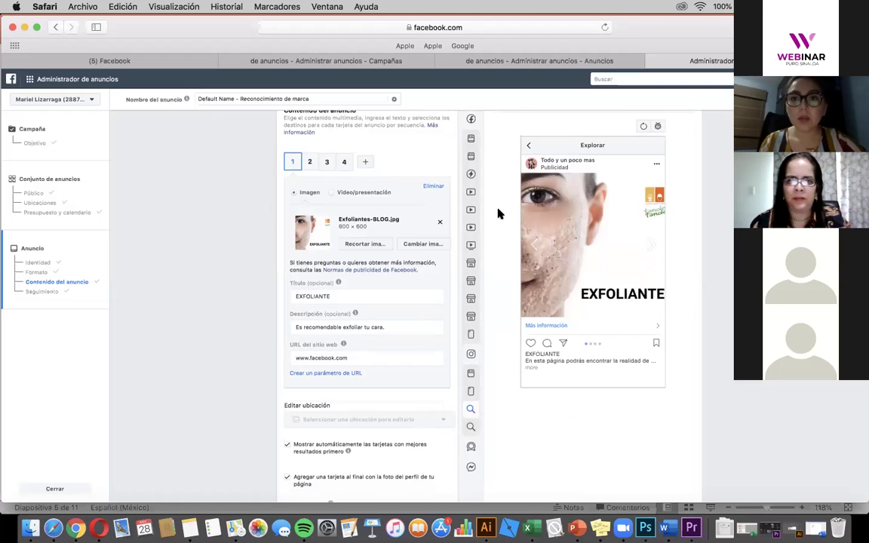
scroll(455, 388, up, 2)
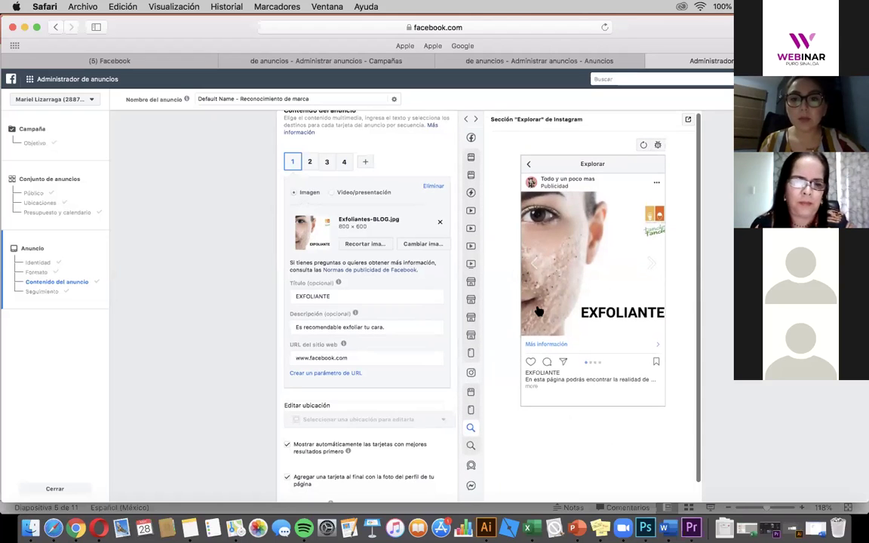
mouse_move(513, 474)
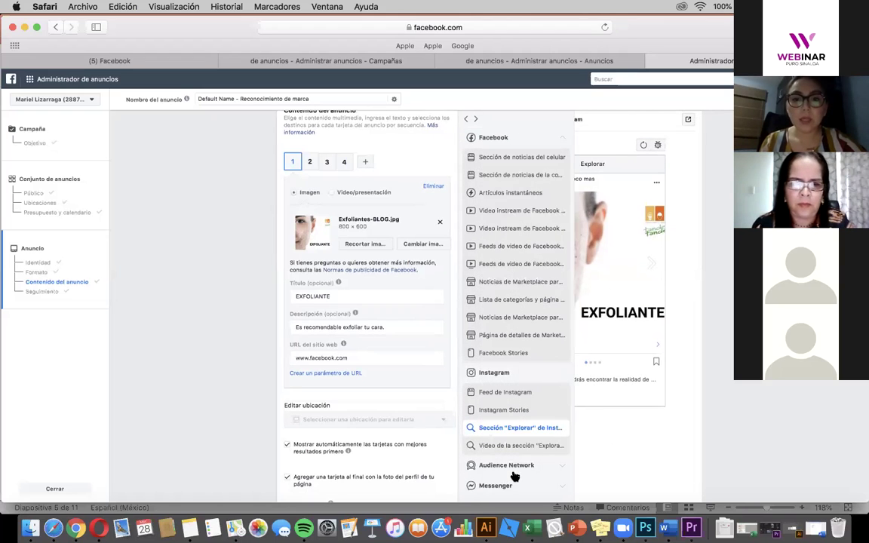
click(503, 468)
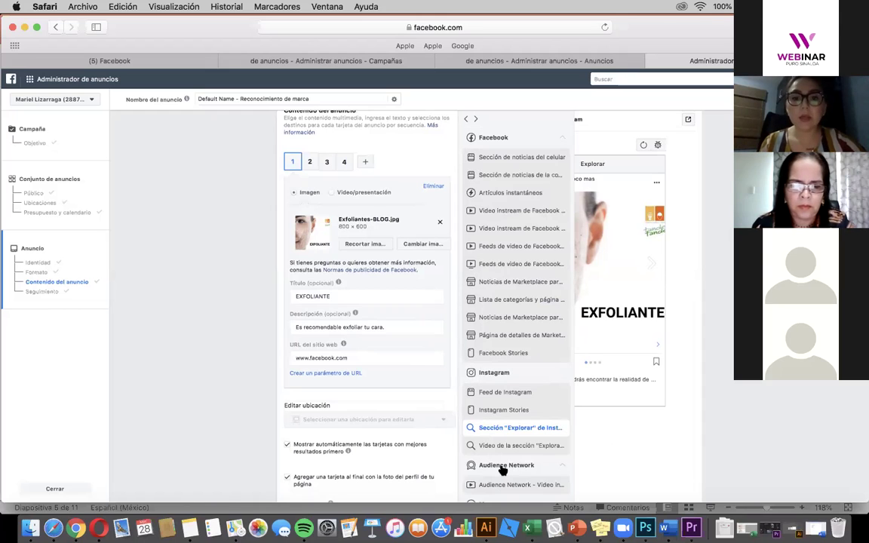
scroll(498, 470, down, 1)
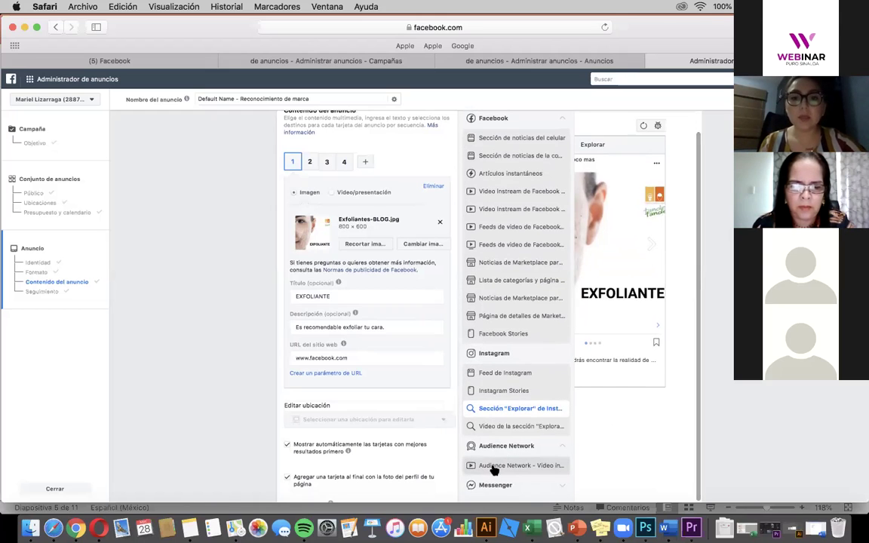
click(494, 468)
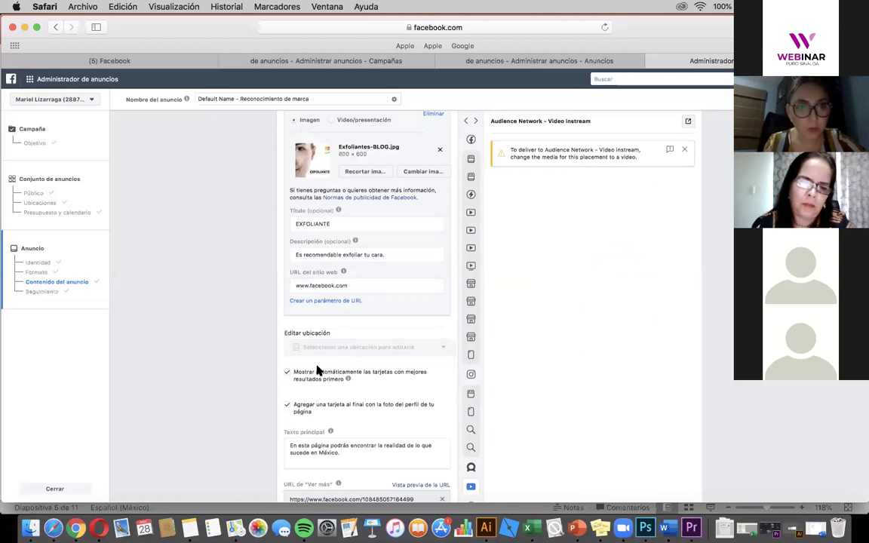
scroll(316, 371, down, 5)
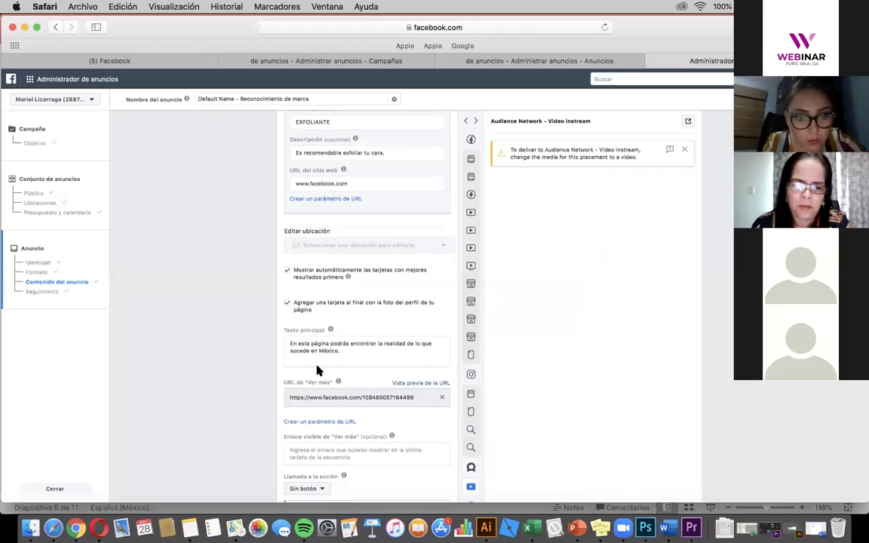
scroll(330, 243, up, 10)
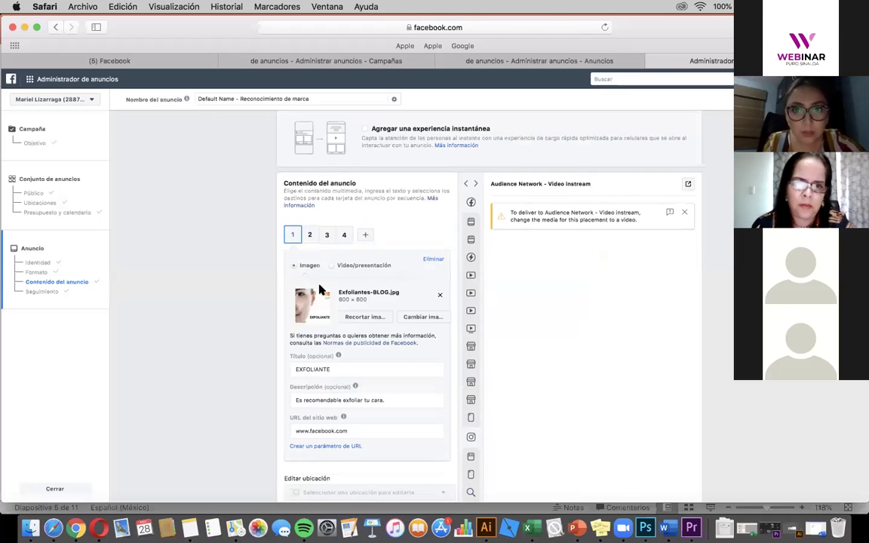
scroll(319, 289, up, 8)
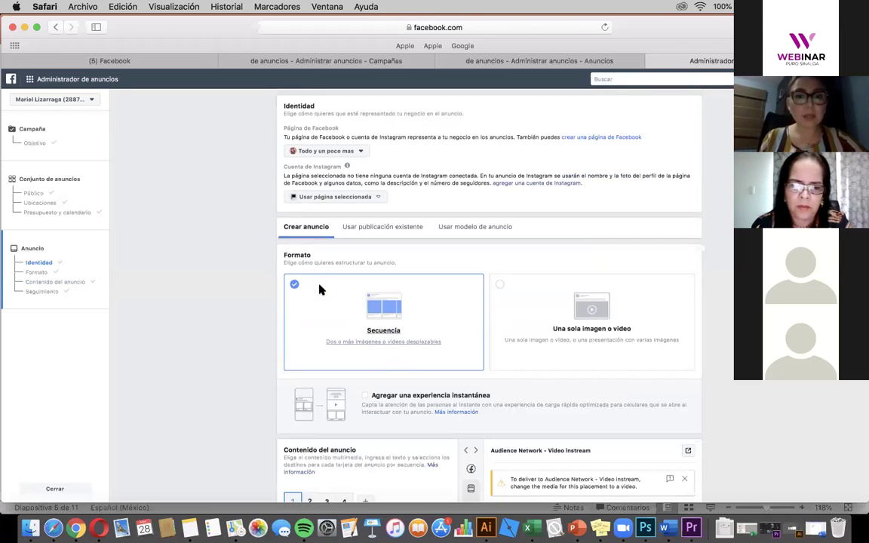
scroll(360, 345, down, 5)
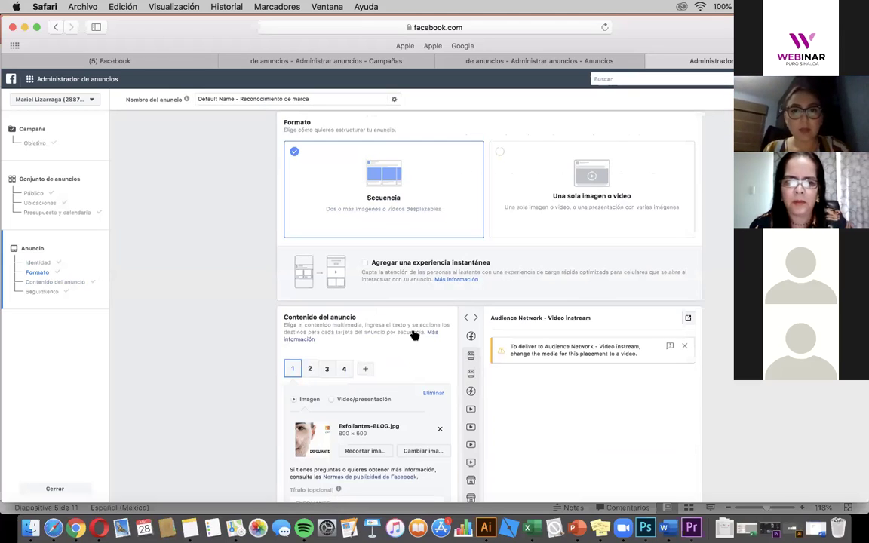
mouse_move(473, 357)
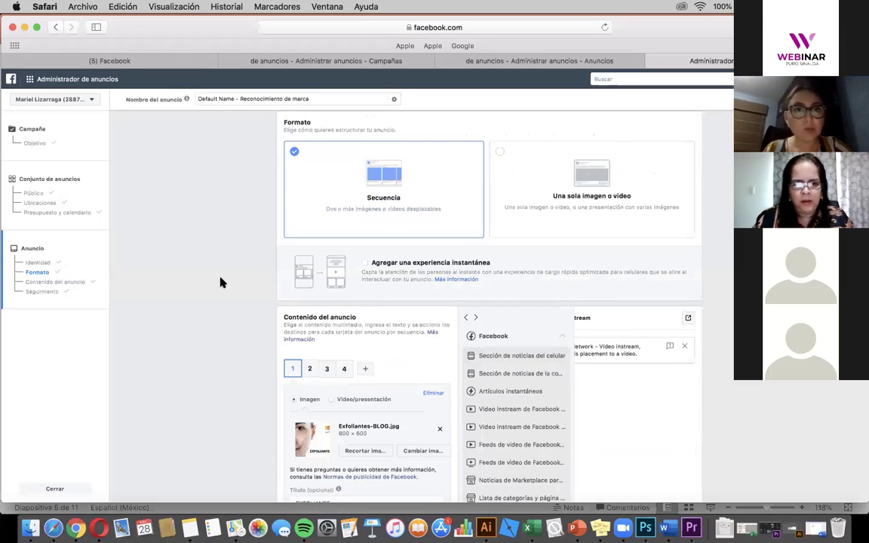
scroll(220, 282, up, 3)
scroll(246, 240, down, 4)
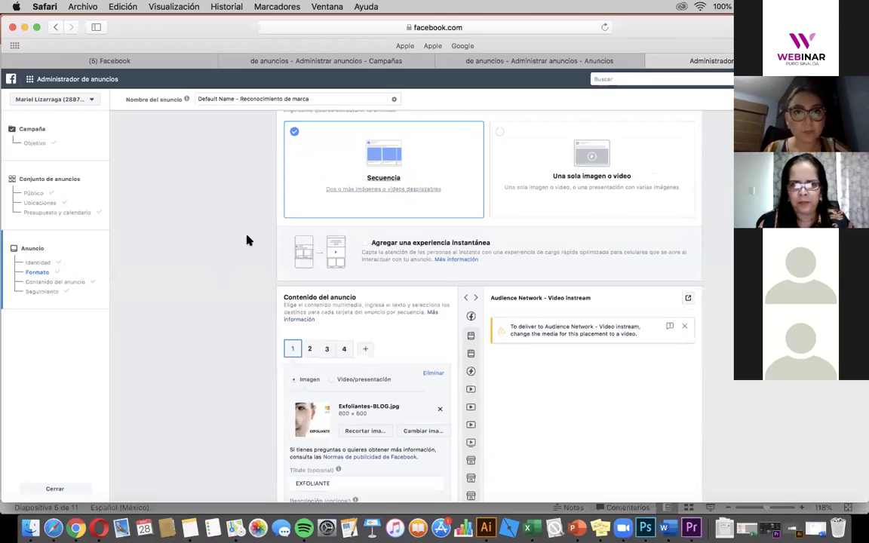
scroll(216, 373, down, 2)
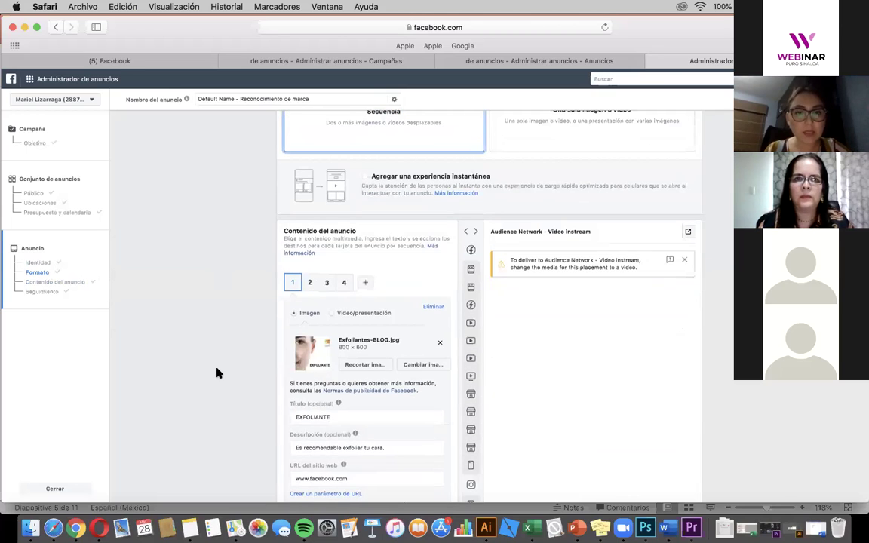
scroll(380, 309, down, 2)
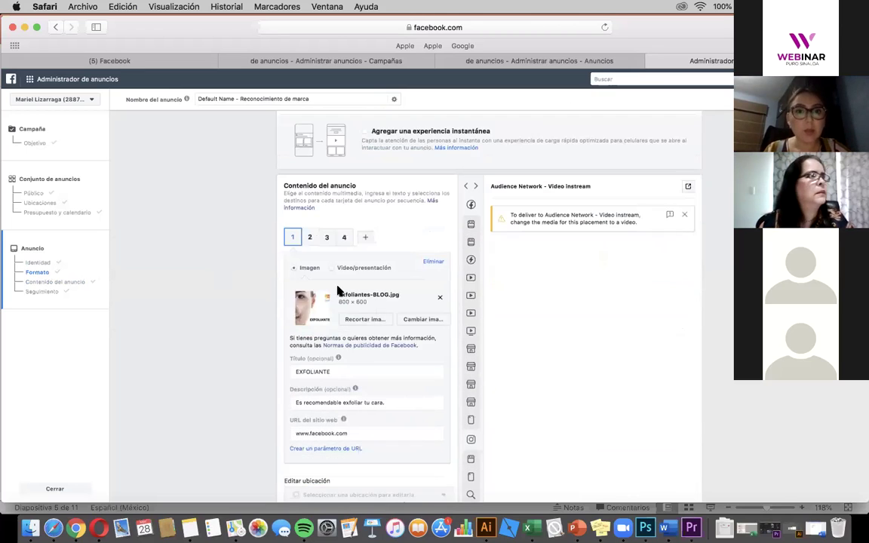
Switch card 1 to Video/presentación, check cards 2 and 3, then return to PowerPoint's Secuencia slide.
click(333, 269)
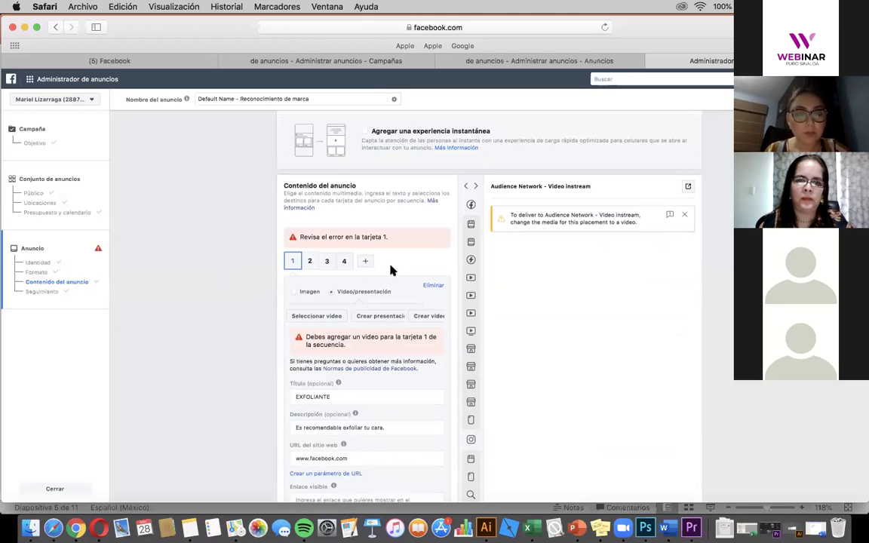
scroll(391, 266, down, 2)
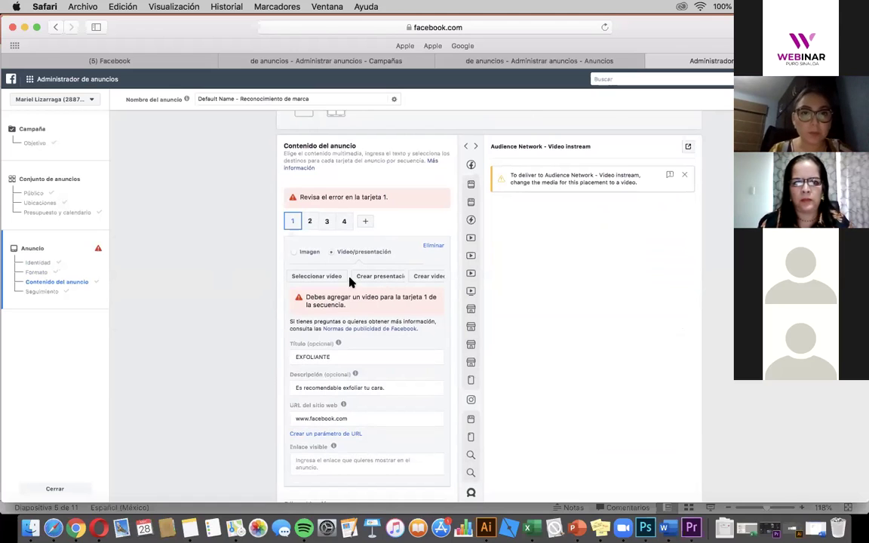
click(311, 222)
click(326, 222)
click(293, 222)
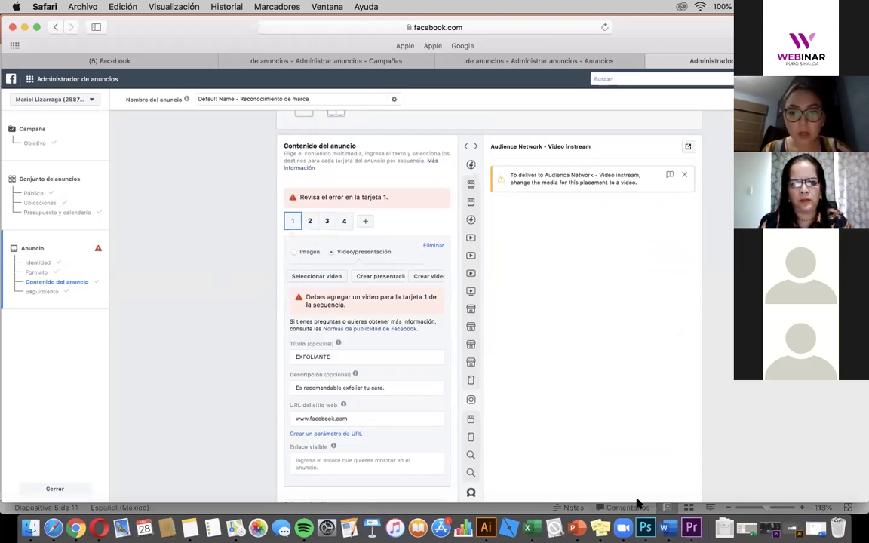
click(576, 529)
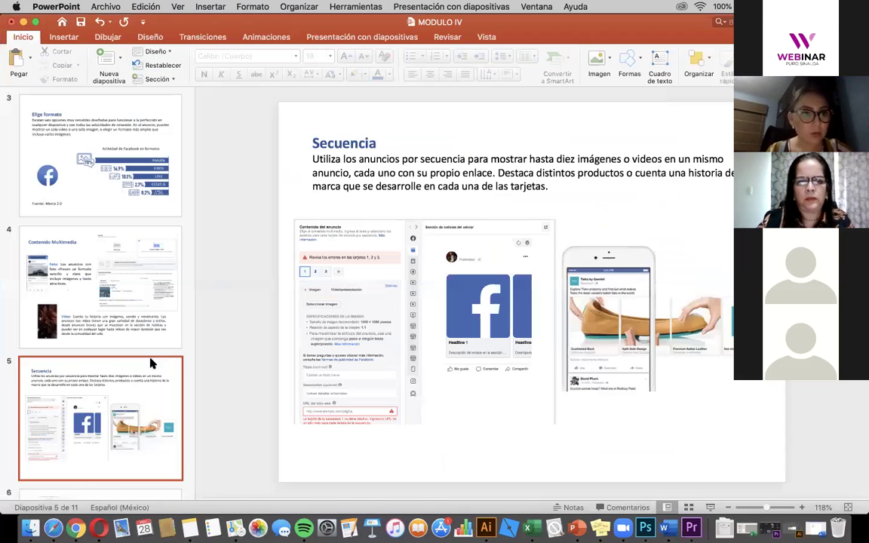
scroll(121, 277, down, 3)
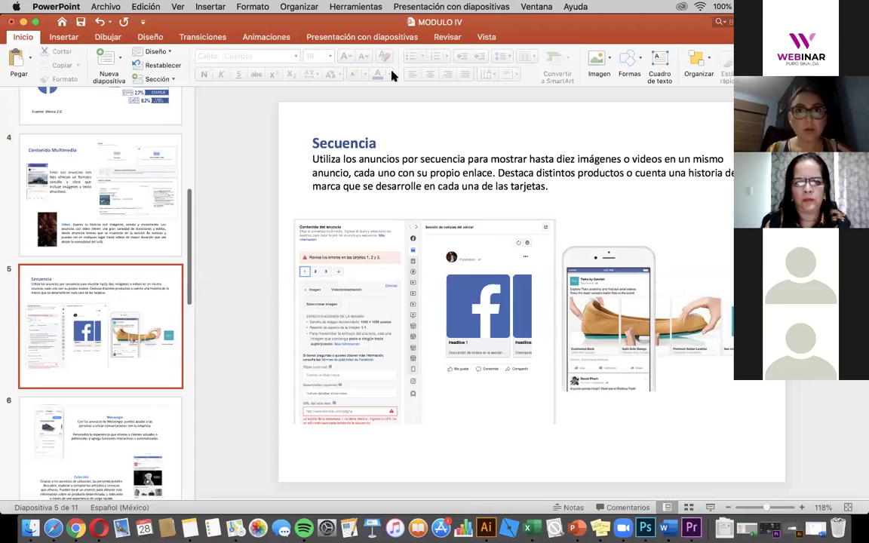
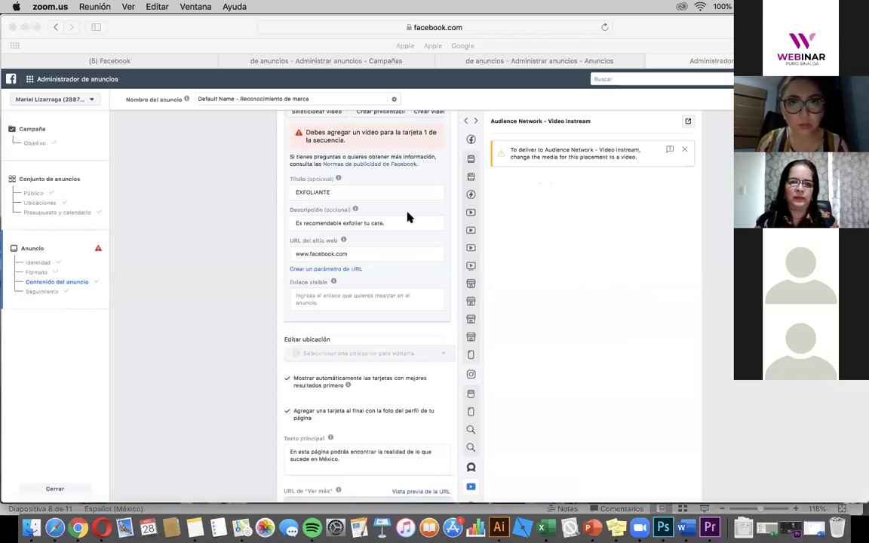
Switch carousel card 1 from video to image so it uses Exfoliantes-BLOG.jpg.
scroll(408, 217, up, 5)
scroll(408, 217, up, 1)
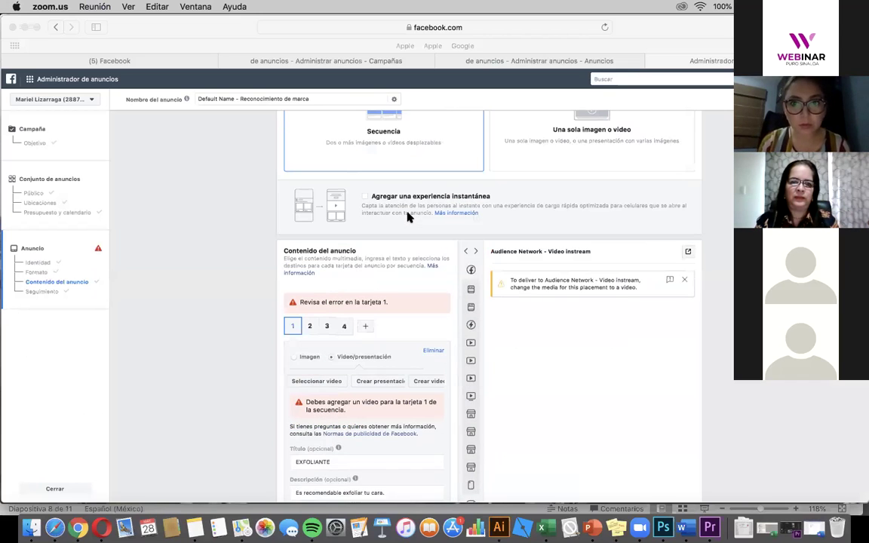
scroll(408, 217, down, 3)
click(293, 223)
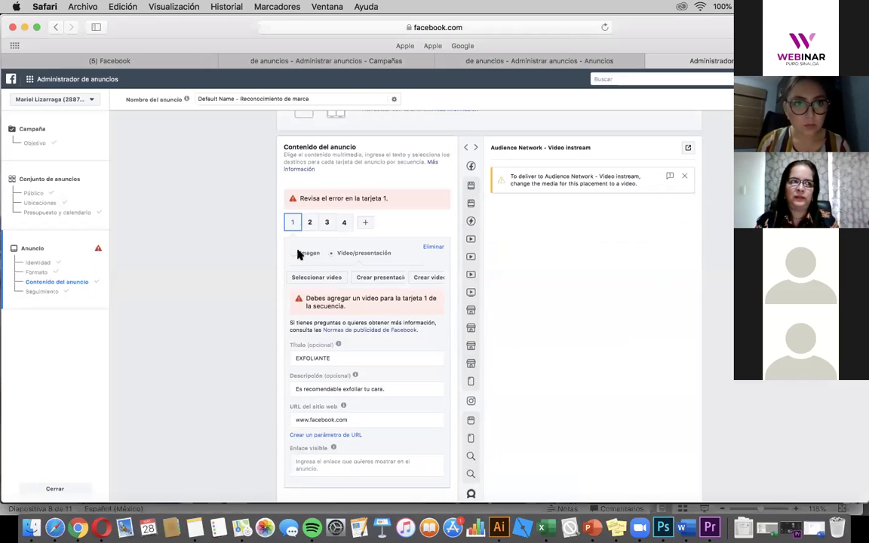
click(293, 254)
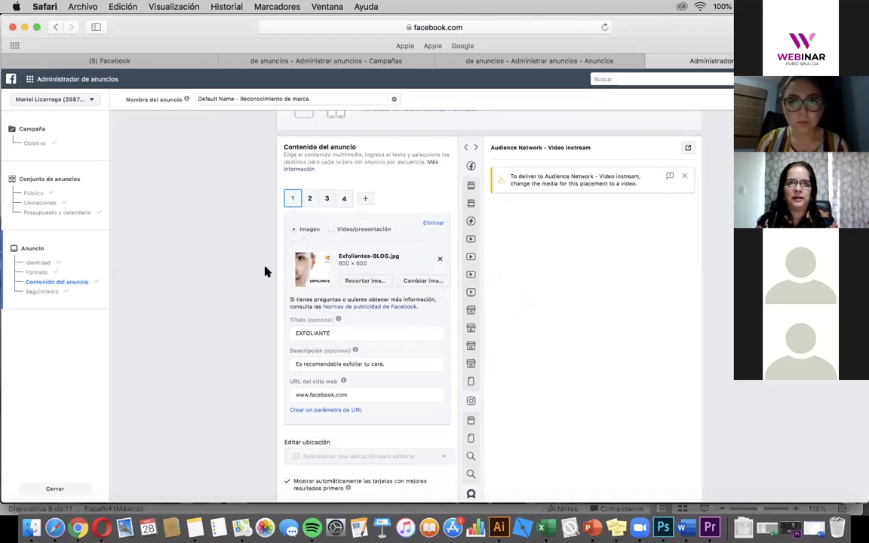
Preview the ad in the mobile news feed placement.
scroll(266, 272, up, 1)
click(470, 202)
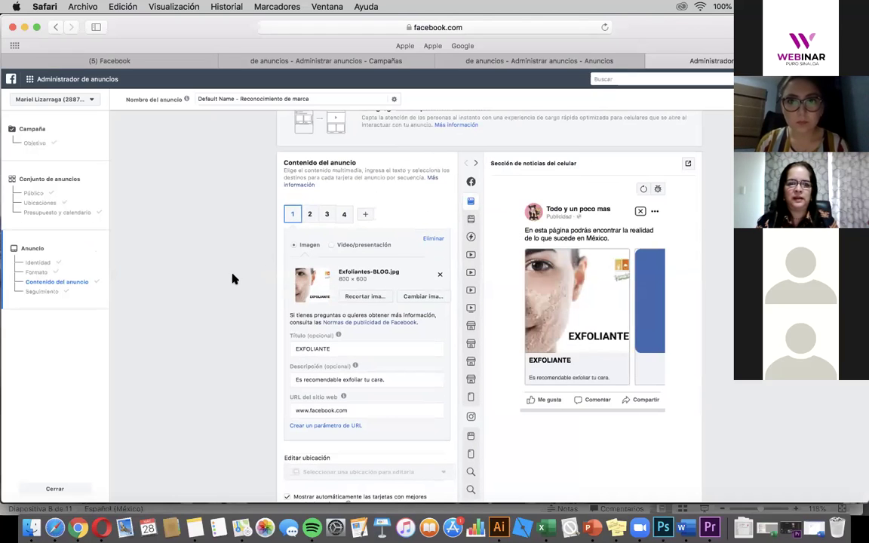
scroll(232, 280, down, 1)
scroll(233, 279, down, 5)
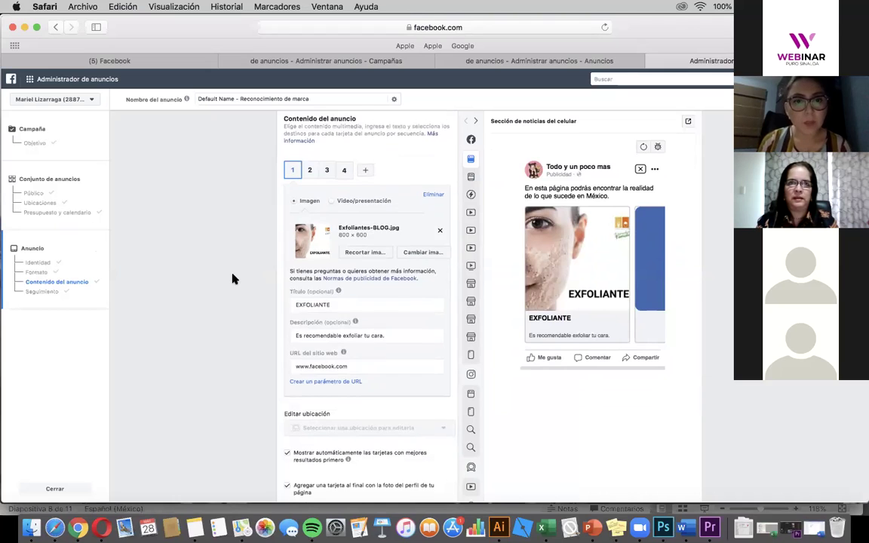
scroll(233, 279, down, 4)
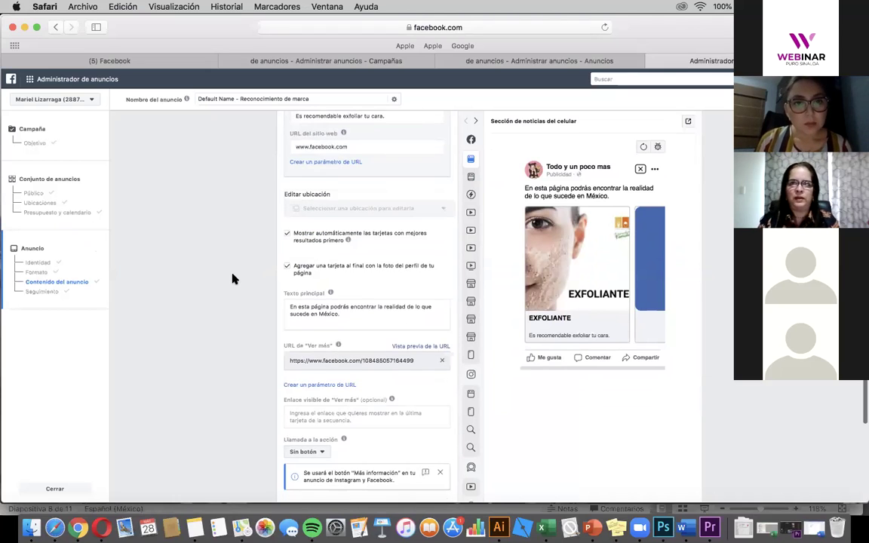
scroll(232, 279, down, 4)
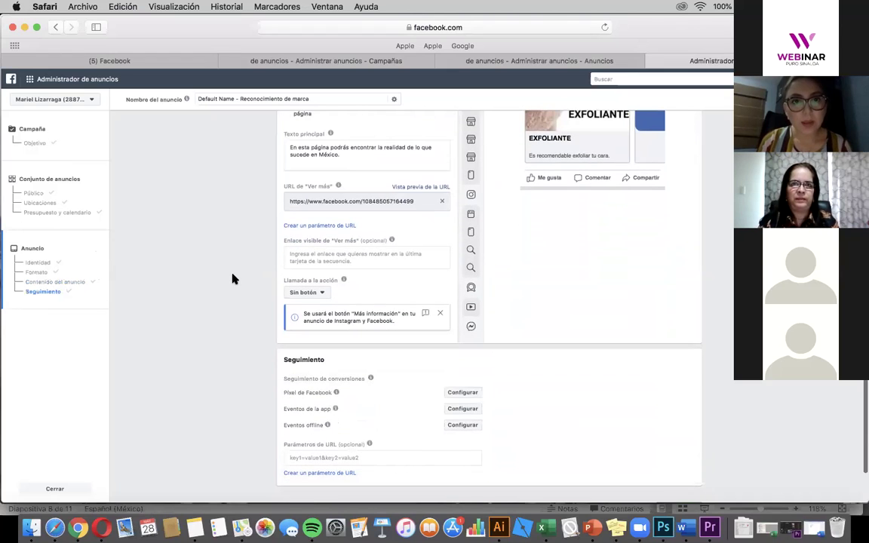
Select all of the text in the Texto principal field.
triple_click(328, 152)
scroll(328, 153, up, 3)
scroll(328, 154, up, 3)
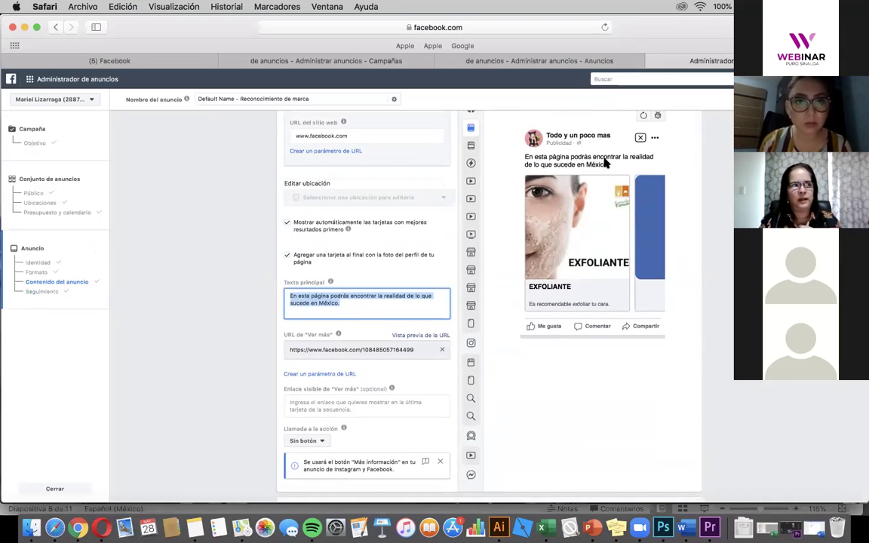
scroll(231, 354, down, 5)
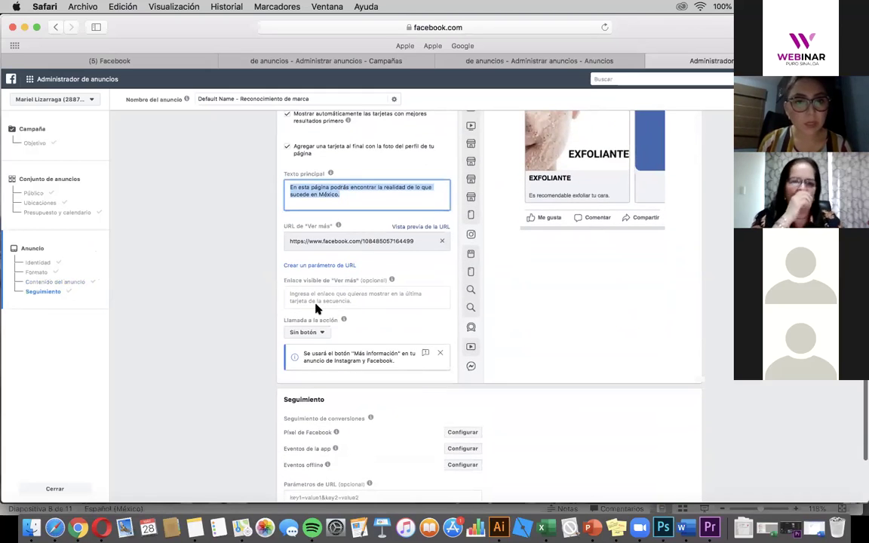
click(310, 333)
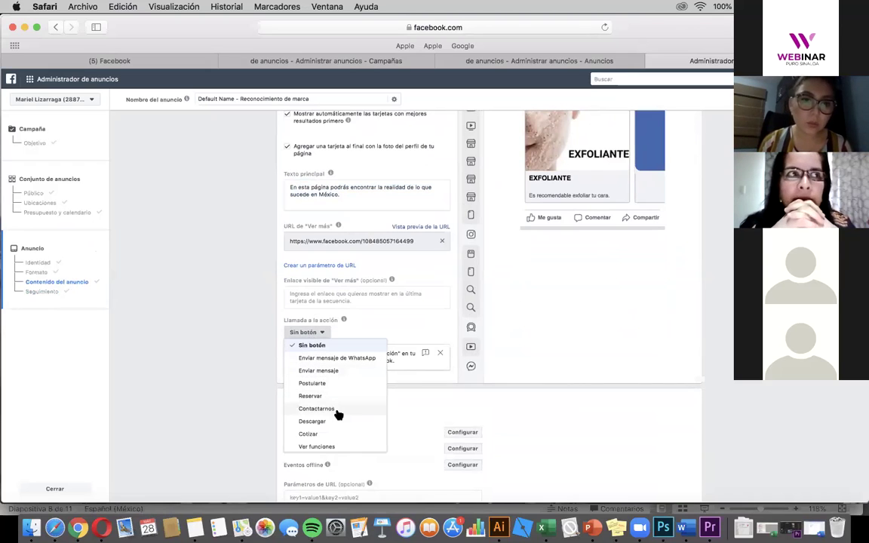
scroll(338, 415, down, 2)
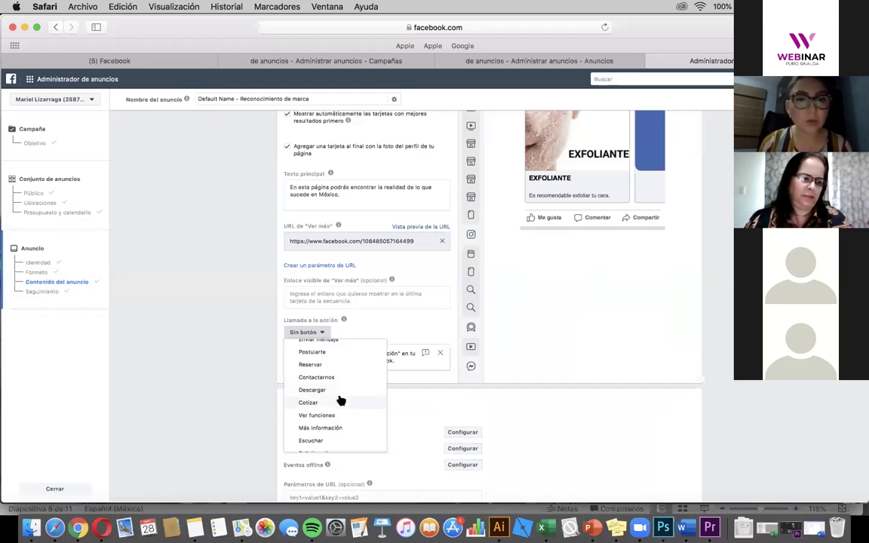
scroll(339, 433, down, 5)
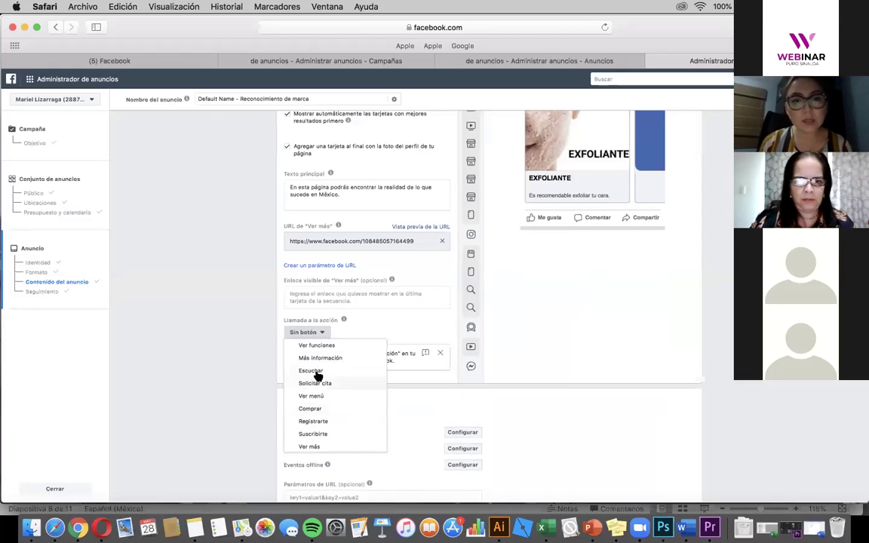
click(242, 346)
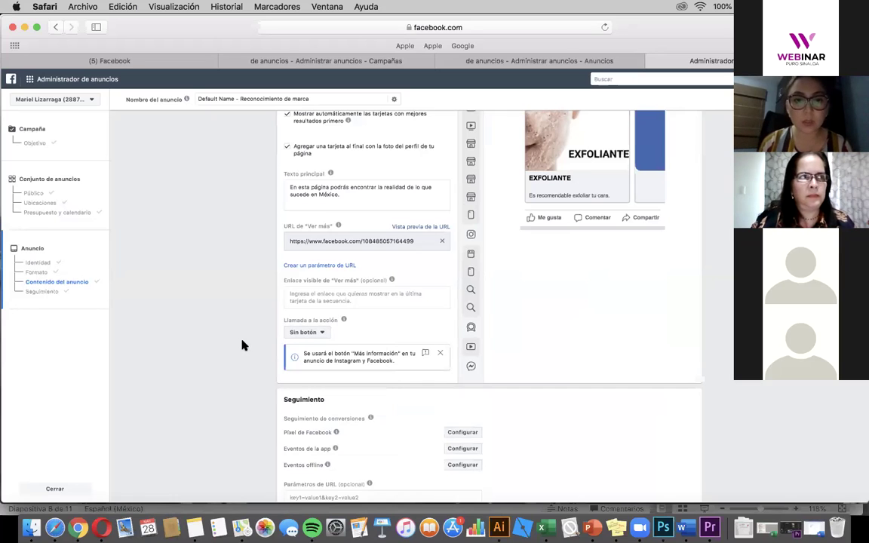
Confirm the finished carousel ad with the Confirmar button at the bottom of the form.
scroll(242, 345, down, 3)
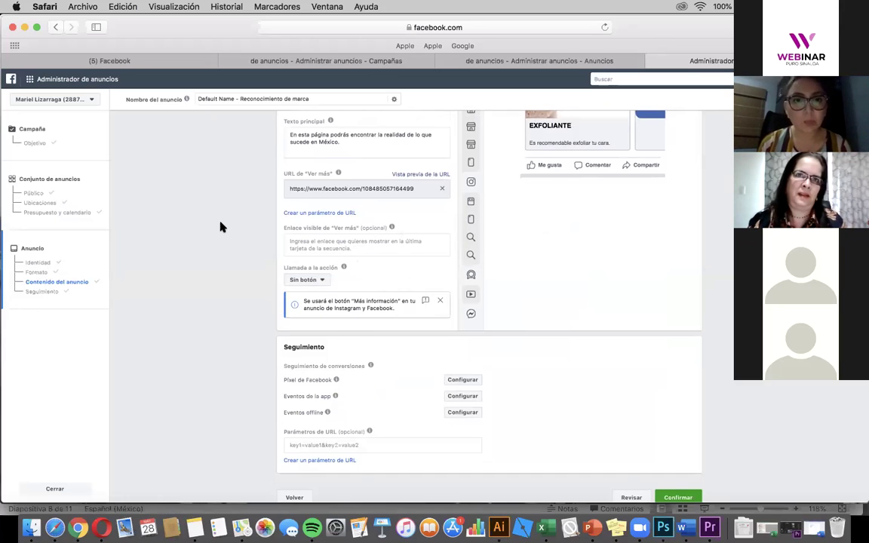
scroll(317, 301, down, 2)
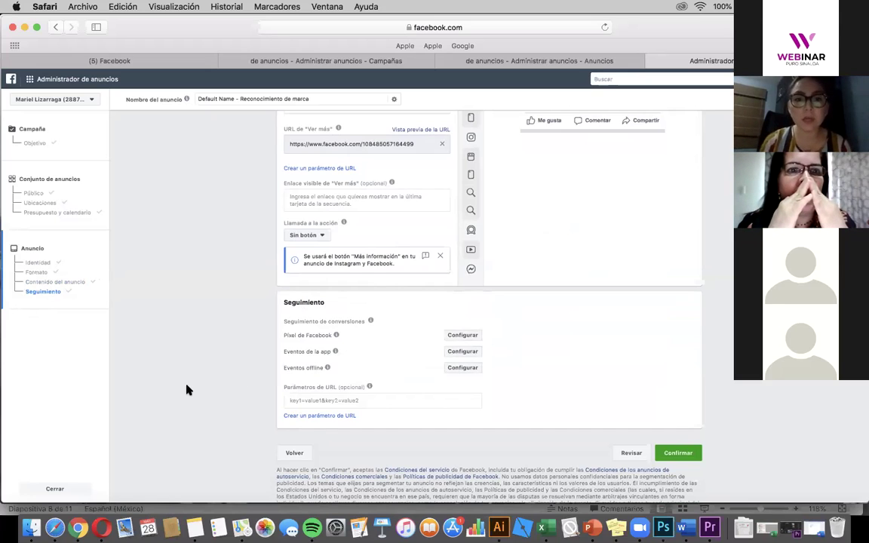
mouse_move(370, 319)
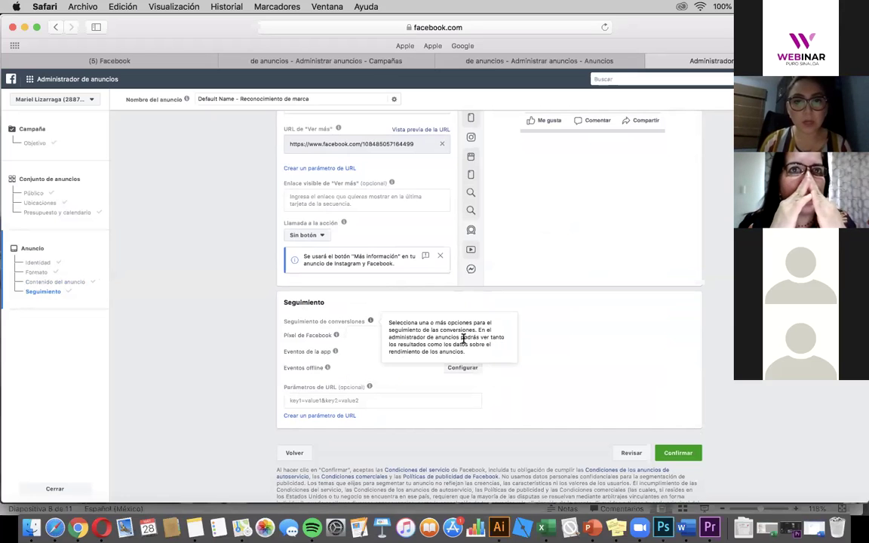
scroll(612, 370, down, 1)
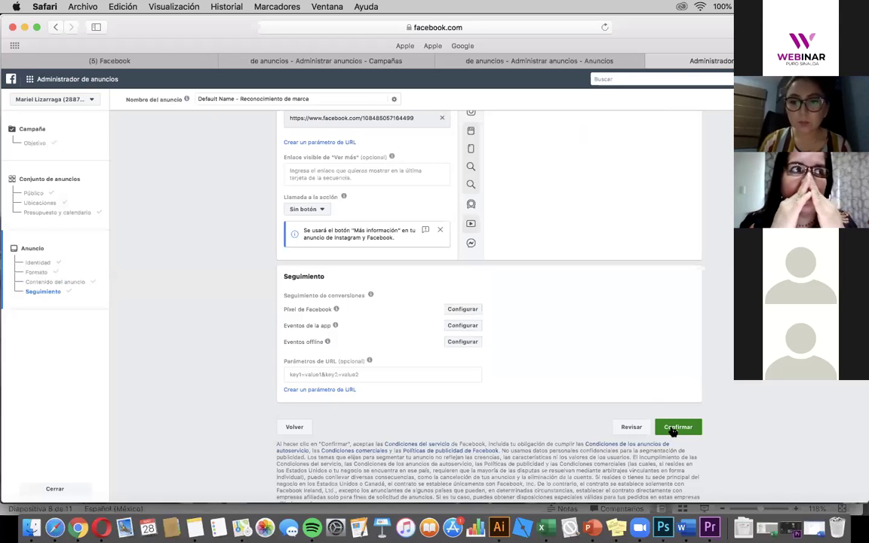
scroll(656, 394, down, 1)
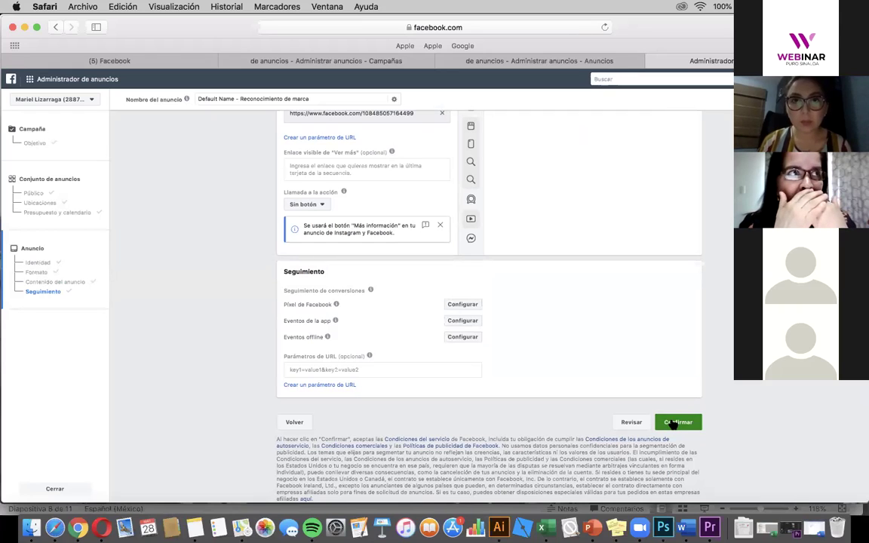
click(673, 424)
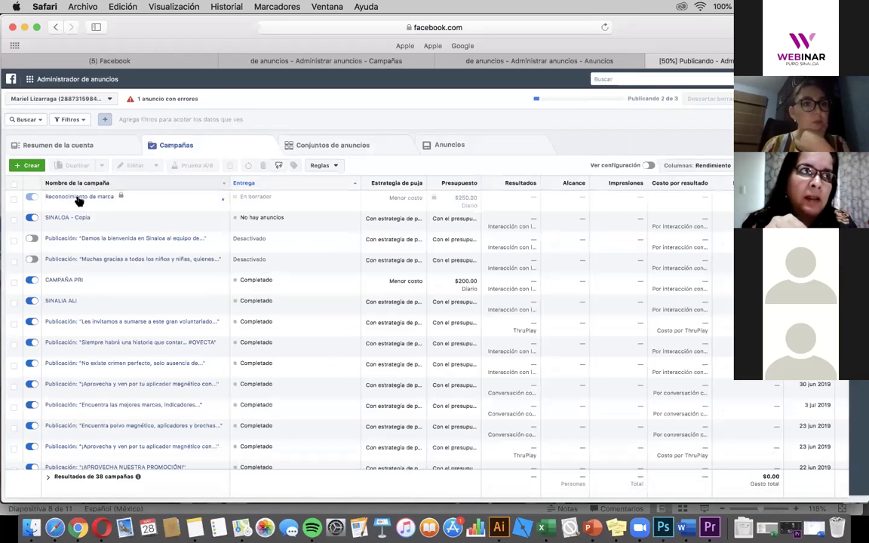
Open the 'Reconocimiento de marca' campaign to see ad set 'MX - 18+' marked En revisión.
mouse_move(78, 199)
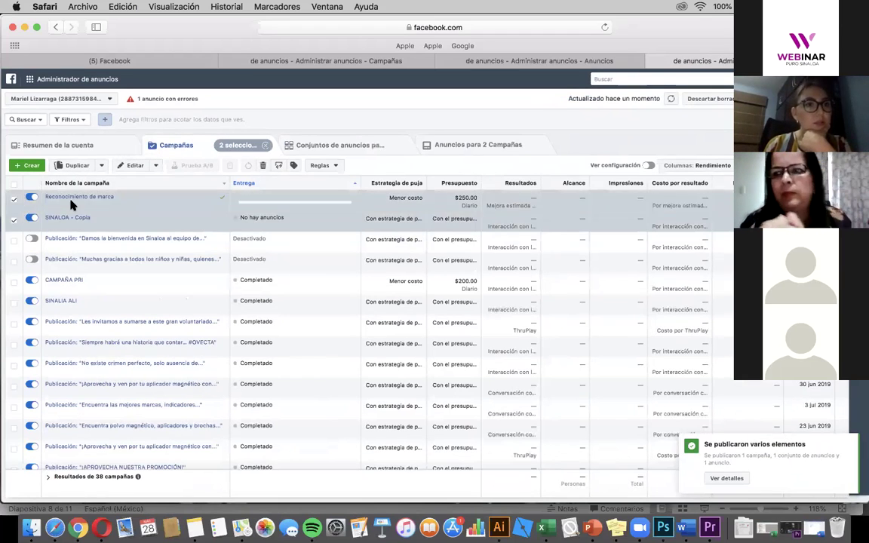
click(87, 198)
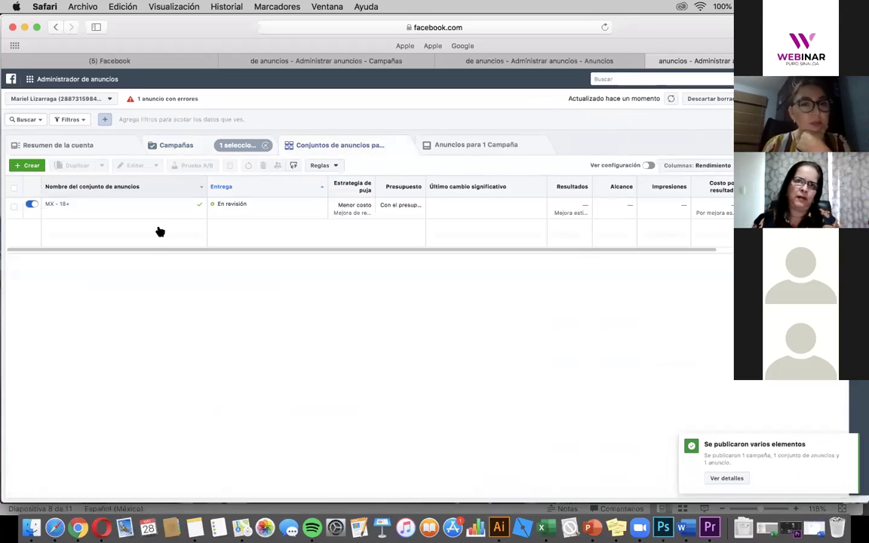
mouse_move(89, 221)
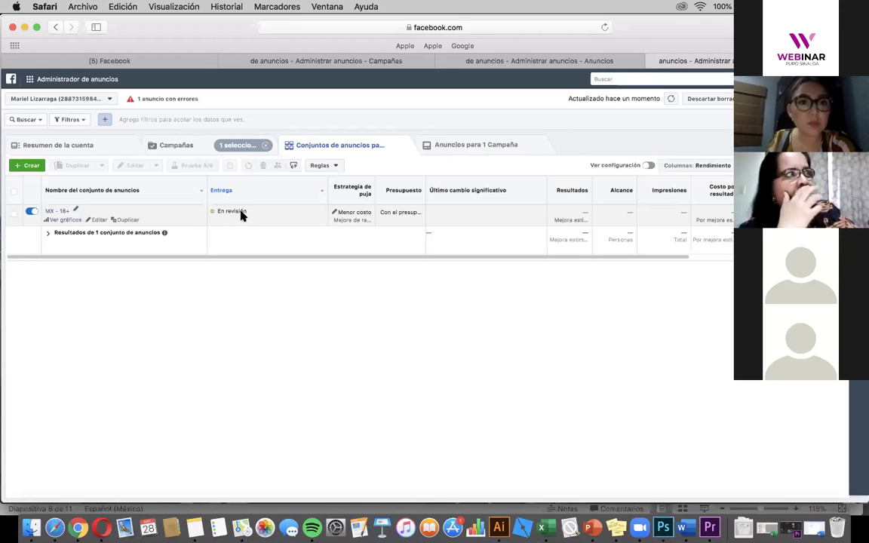
click(61, 221)
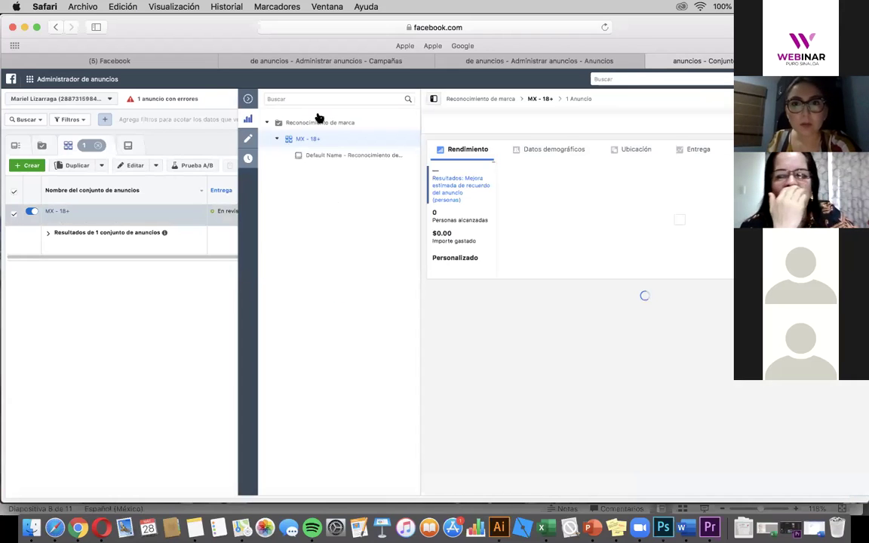
click(533, 148)
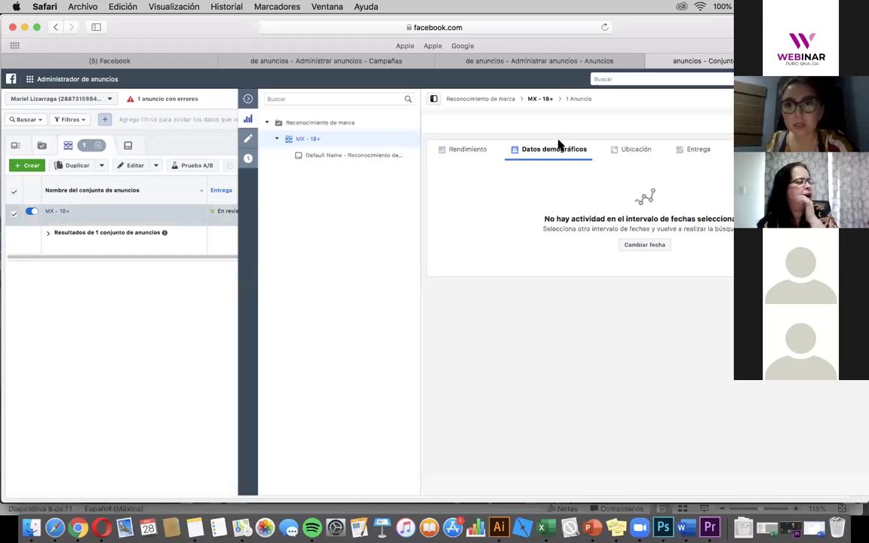
click(623, 148)
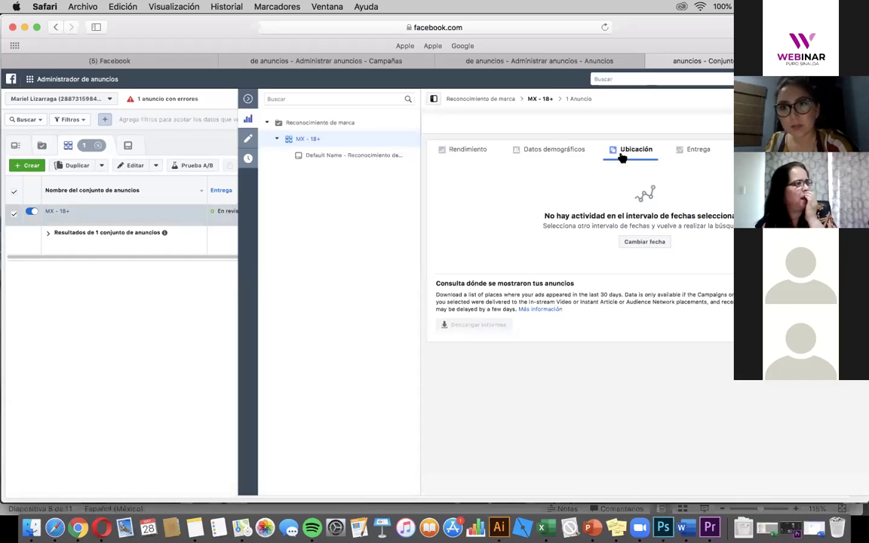
click(684, 148)
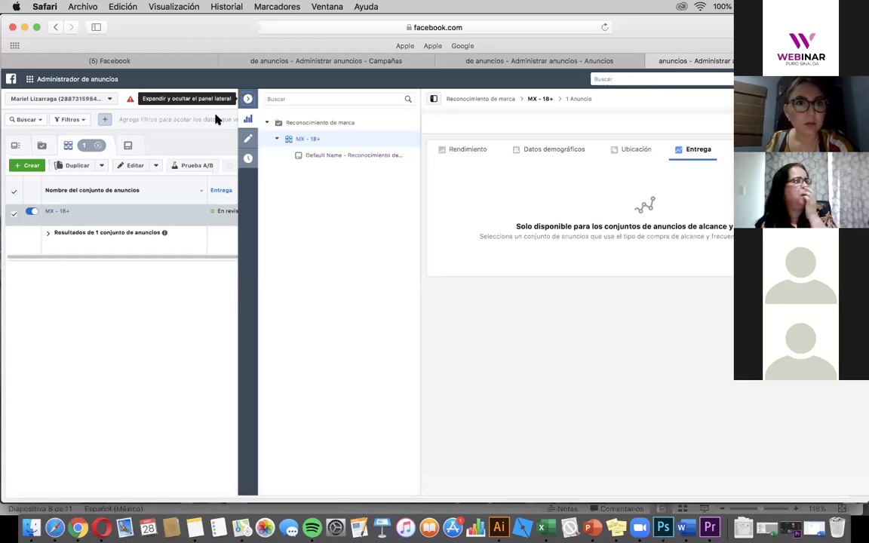
click(248, 99)
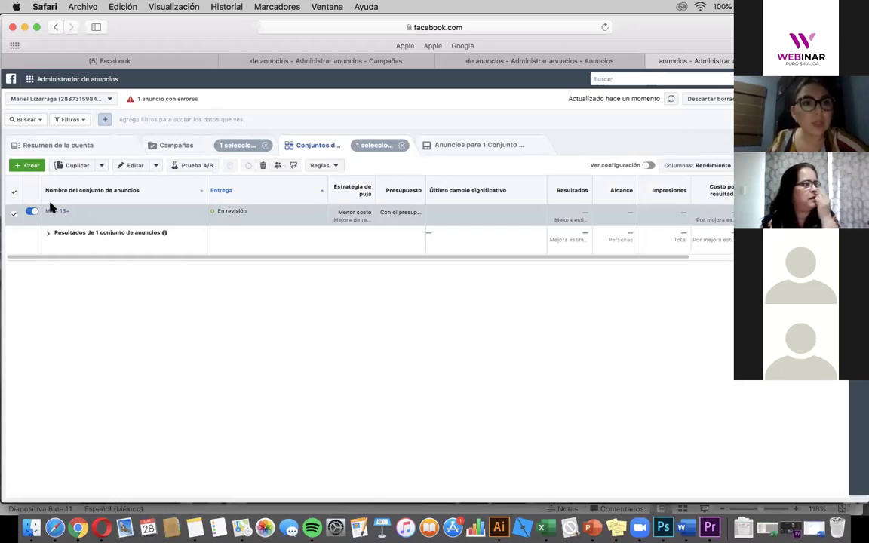
mouse_move(64, 211)
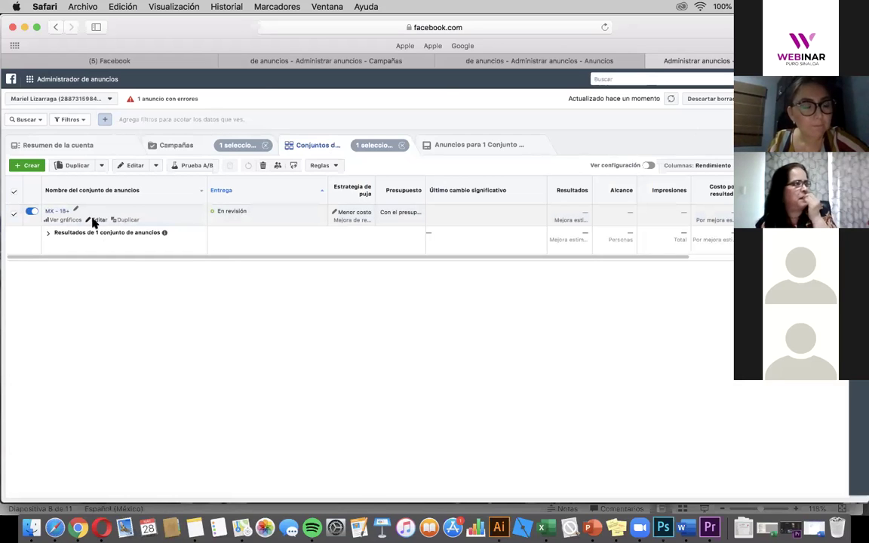
click(95, 220)
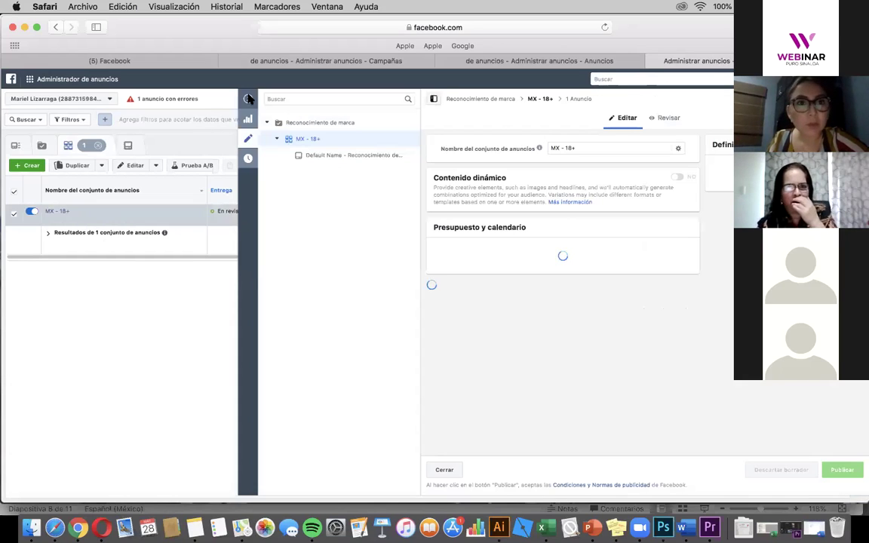
click(248, 100)
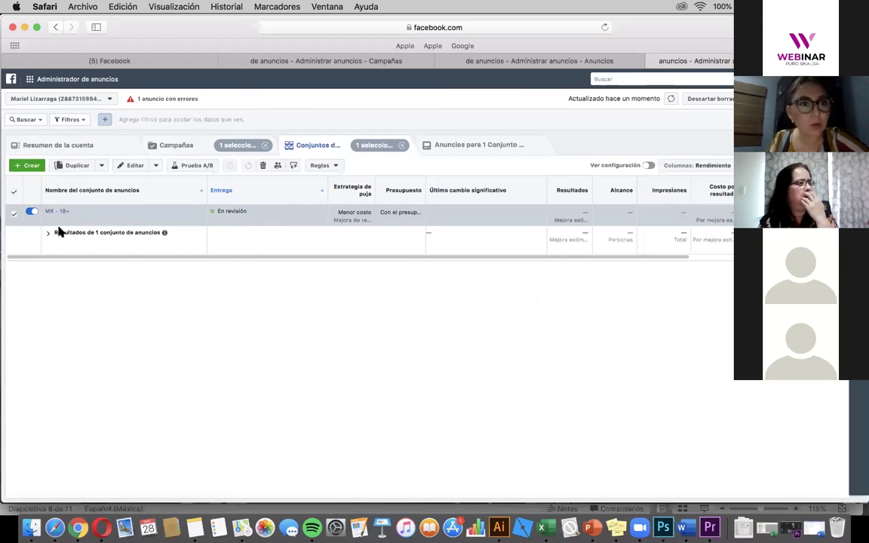